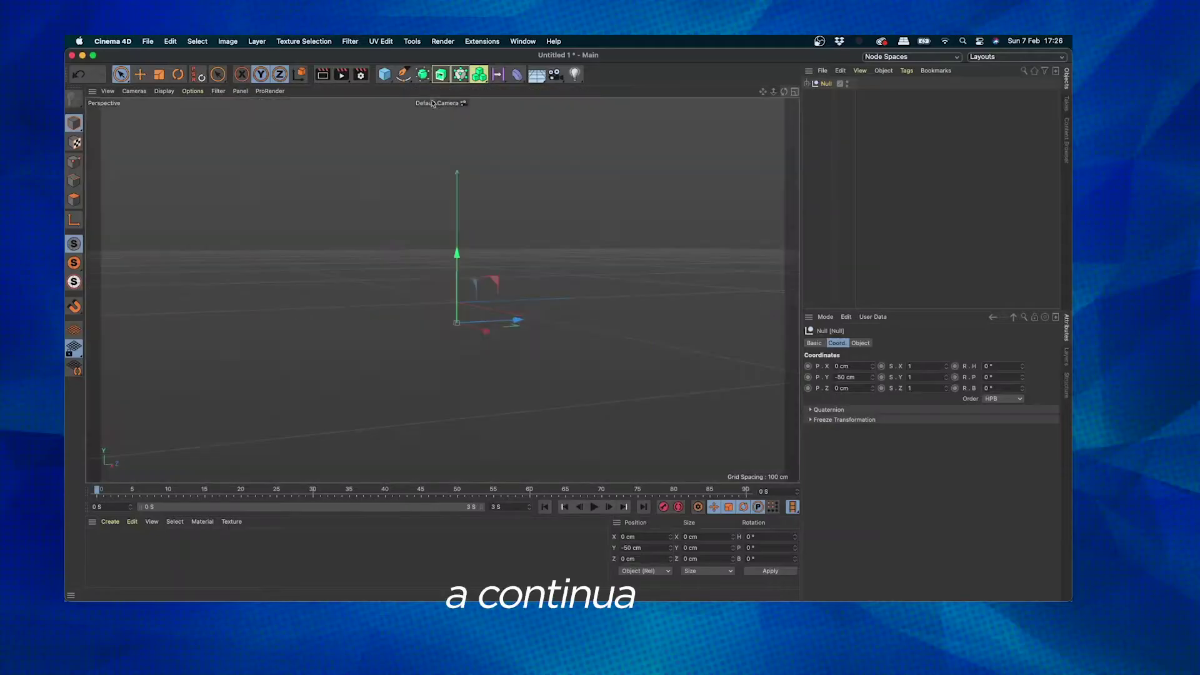
Step: Preview the finished spinning top by orbiting, moving and rotating it, undoing each change
alt+drag(475, 263, 522, 291)
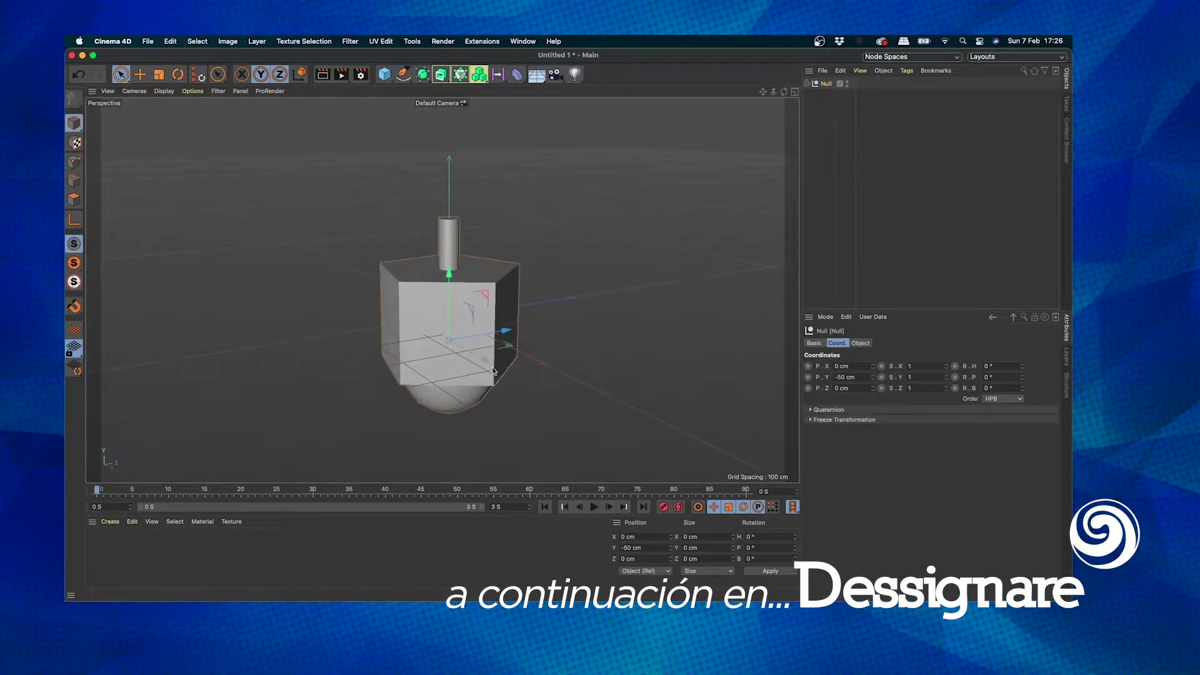
drag(482, 359, 293, 281)
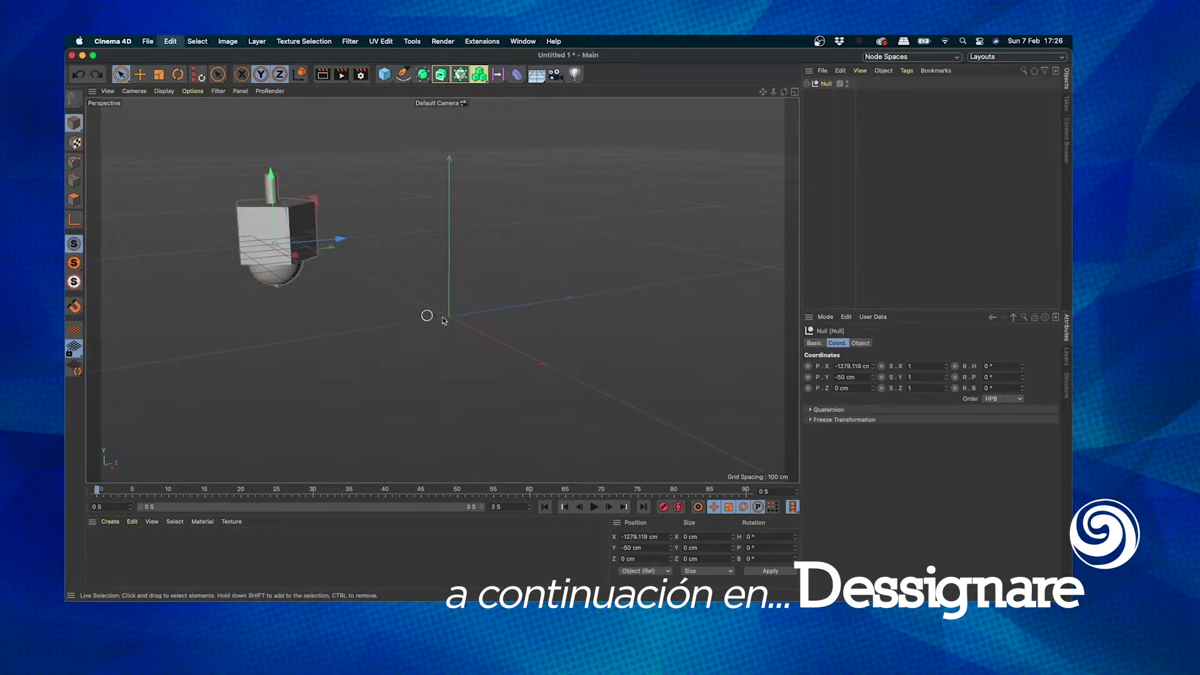
key(ctrl+z)
key(ctrl+z)
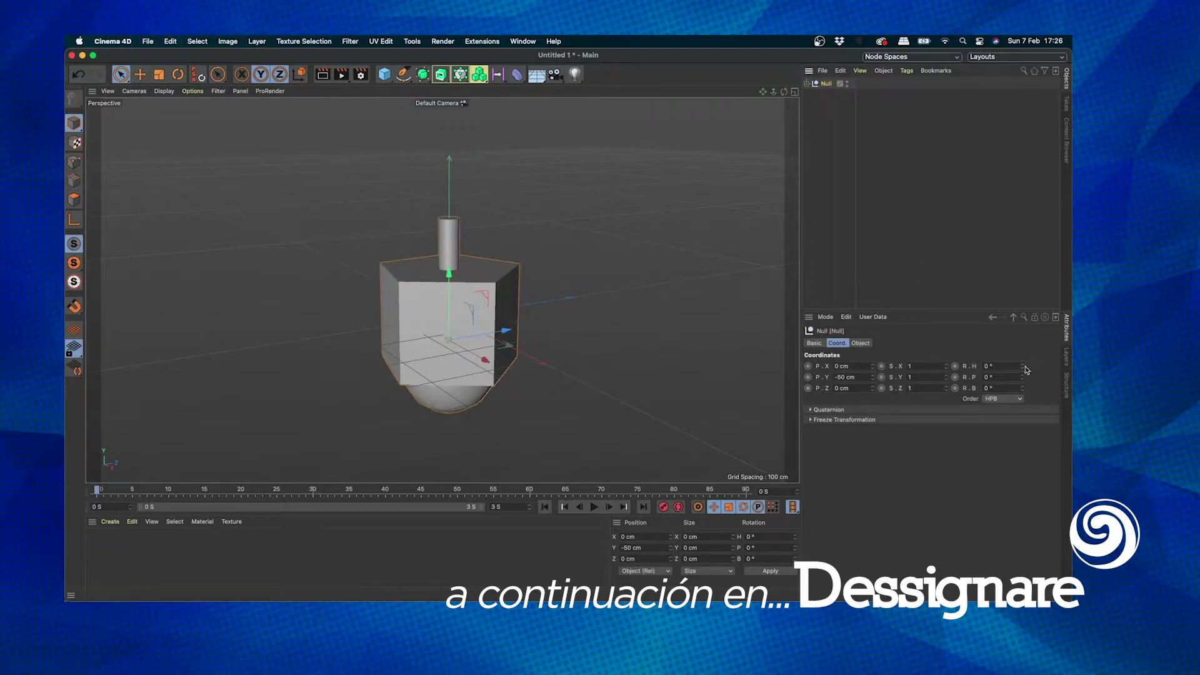
drag(1023, 366, 975, 369)
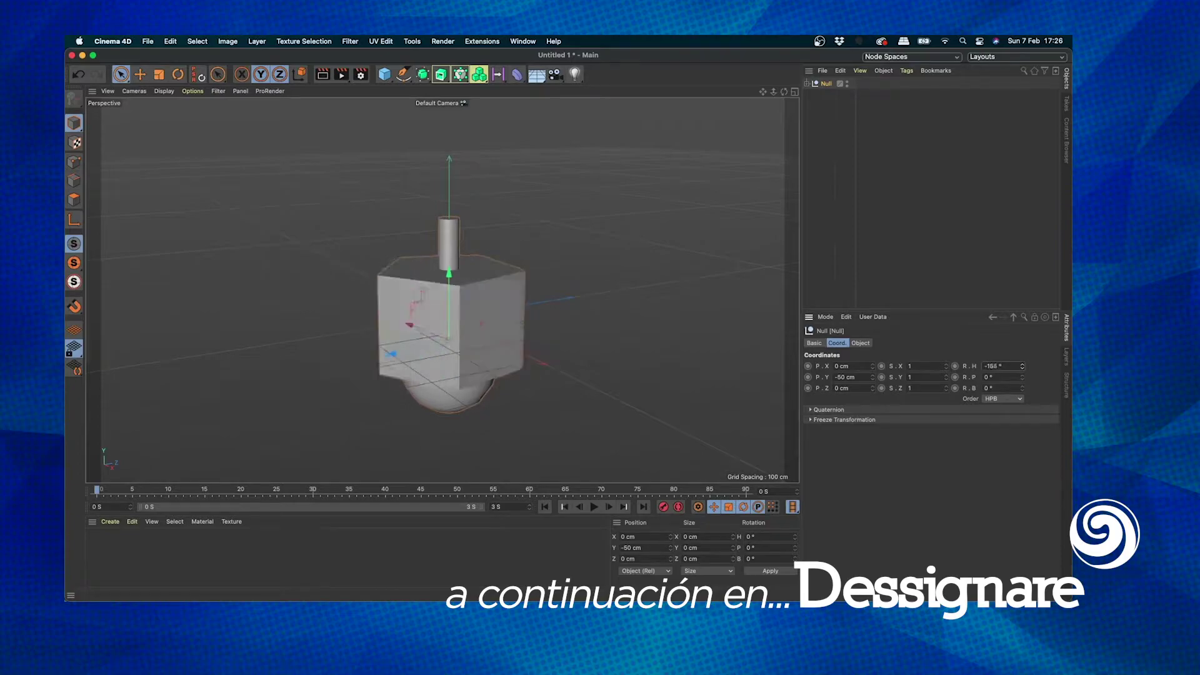
key(ctrl+z)
mouse_move(543, 335)
alt+mouse_down()
mouse_move(516, 298)
mouse_move(471, 316)
mouse_move(508, 352)
alt+mouse_up()
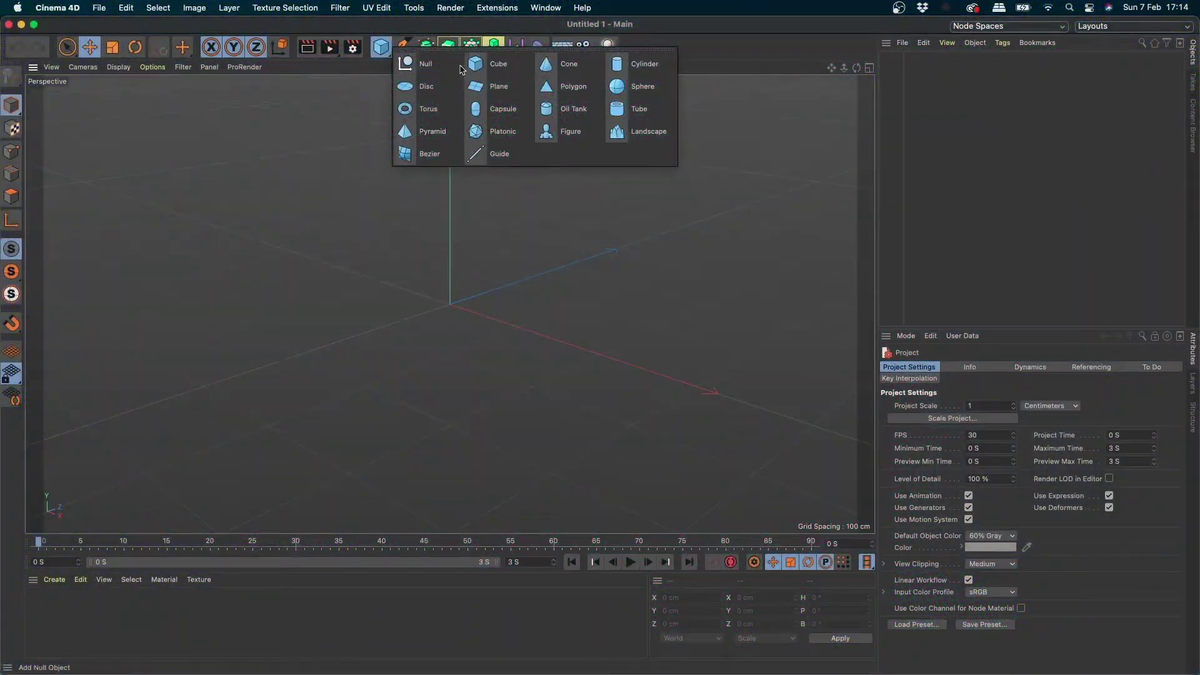
Step: Add a default cylinder (50 cm radius, 200 cm height) and reselect it
click(653, 74)
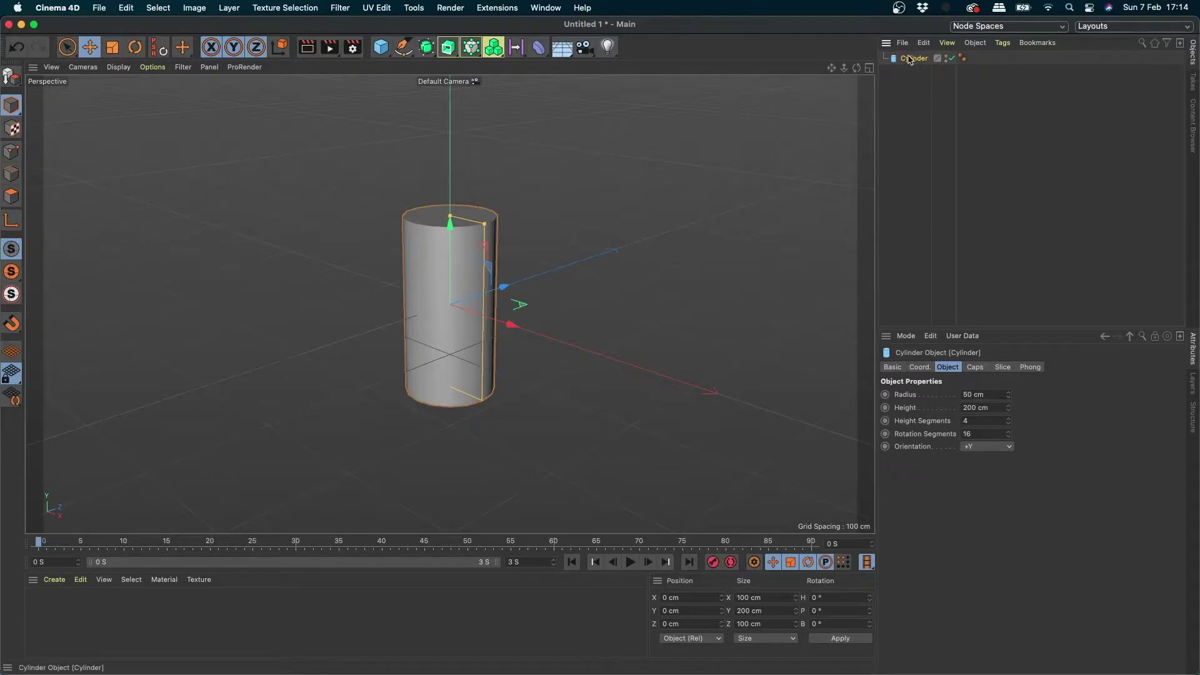
click(919, 83)
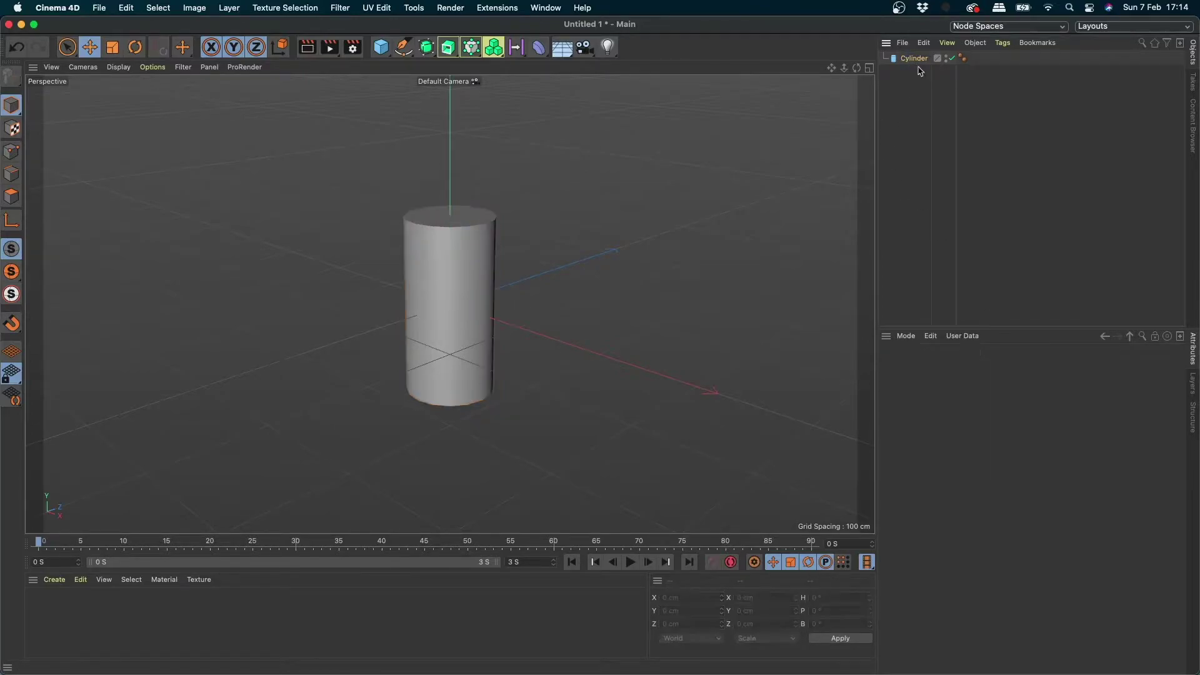
click(912, 59)
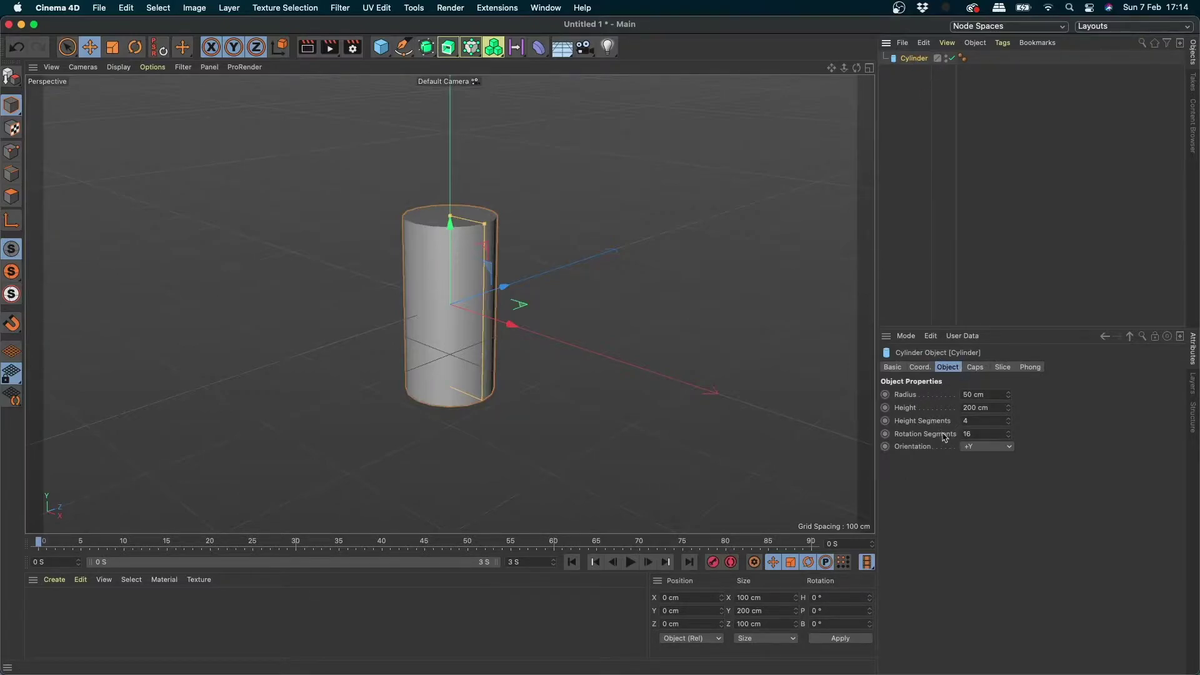
Step: Give the cylinder 5 rotation segments, turning it into a pentagonal prism
click(970, 436)
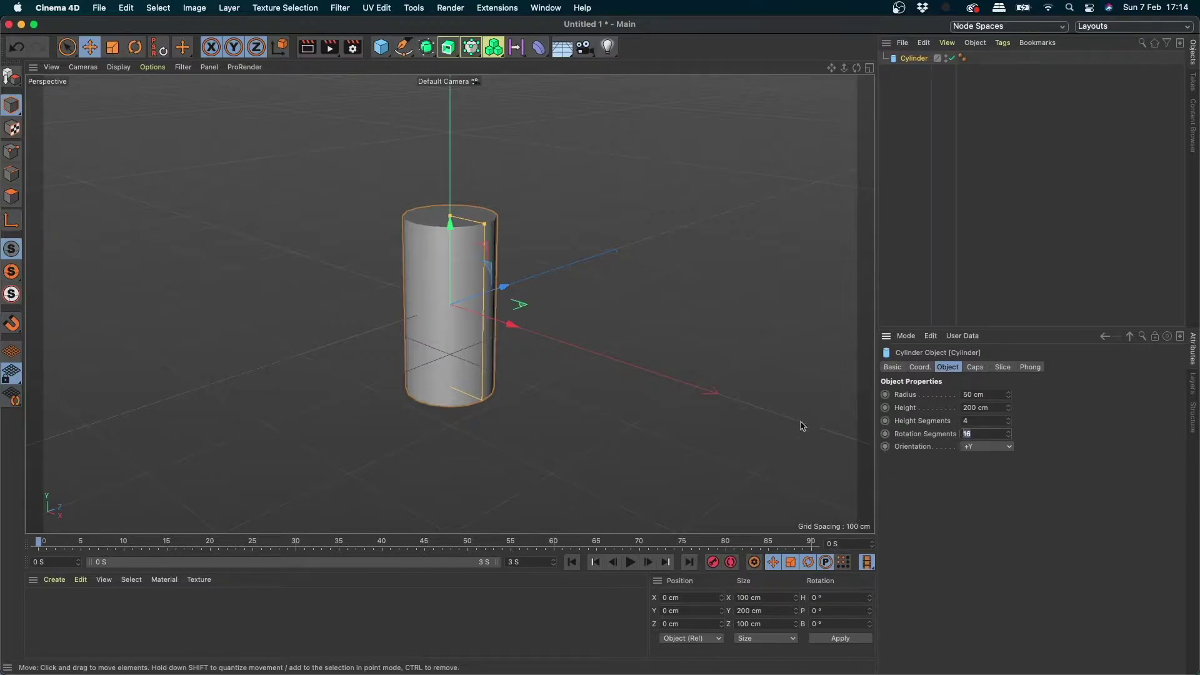
text(5)
key(Return)
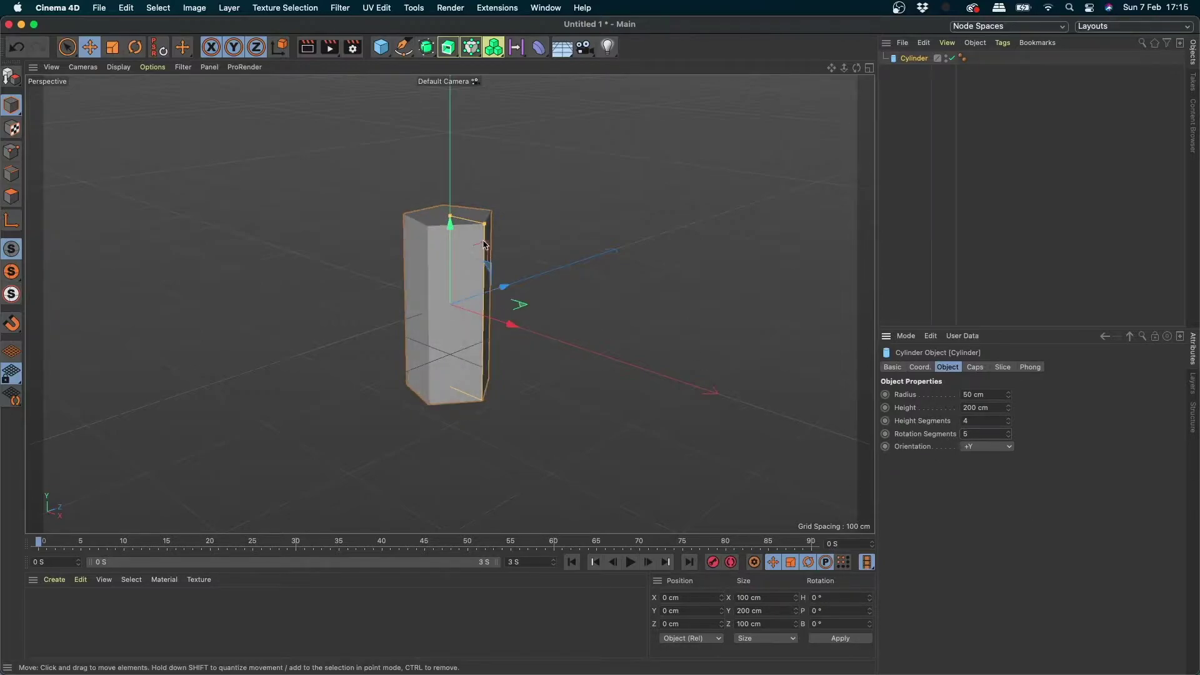
mouse_move(484, 244)
alt+mouse_down()
mouse_move(470, 282)
mouse_move(530, 242)
mouse_move(523, 291)
alt+mouse_up()
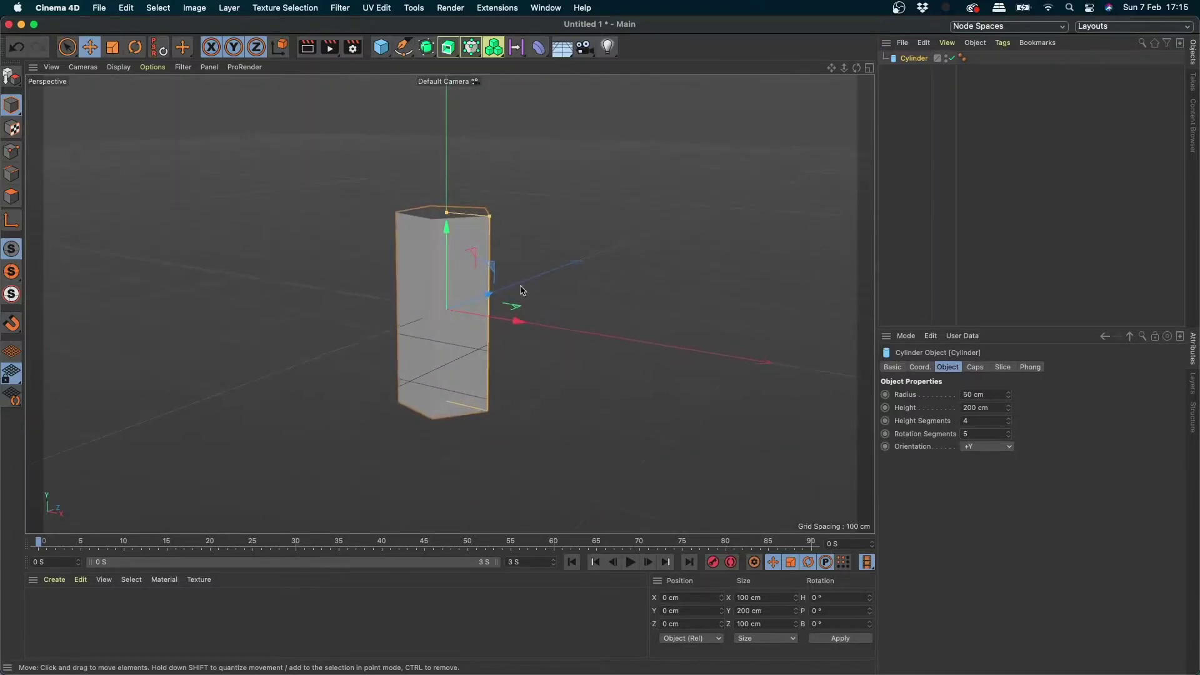
Step: Widen the prism to a 200 cm radius and switch to the four-view layout
click(965, 396)
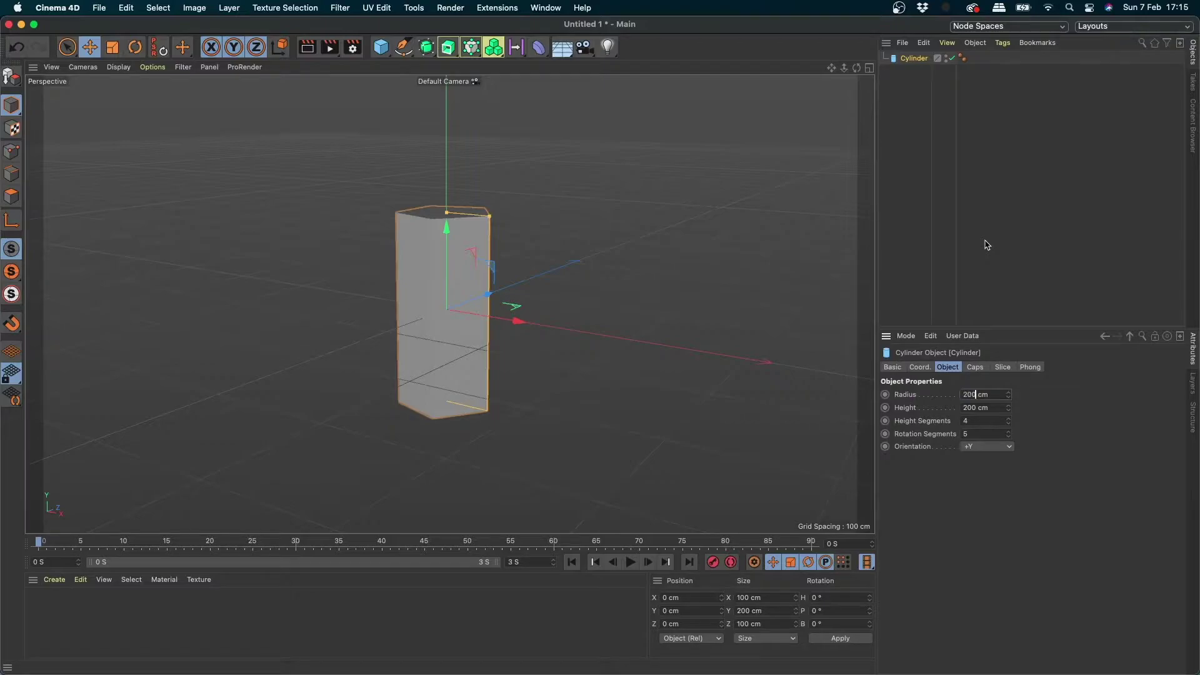
text(200)
key(Return)
scroll(592, 340, down, 2)
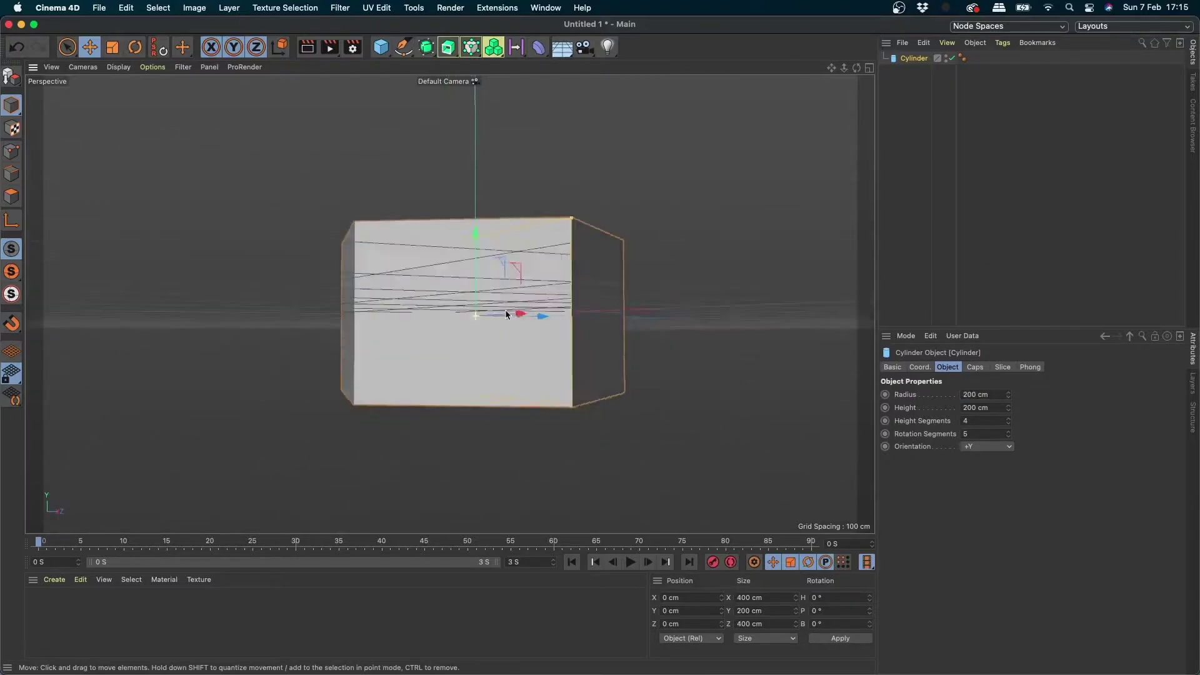
mouse_move(592, 340)
alt+mouse_down()
mouse_move(576, 370)
mouse_move(519, 343)
alt+mouse_up()
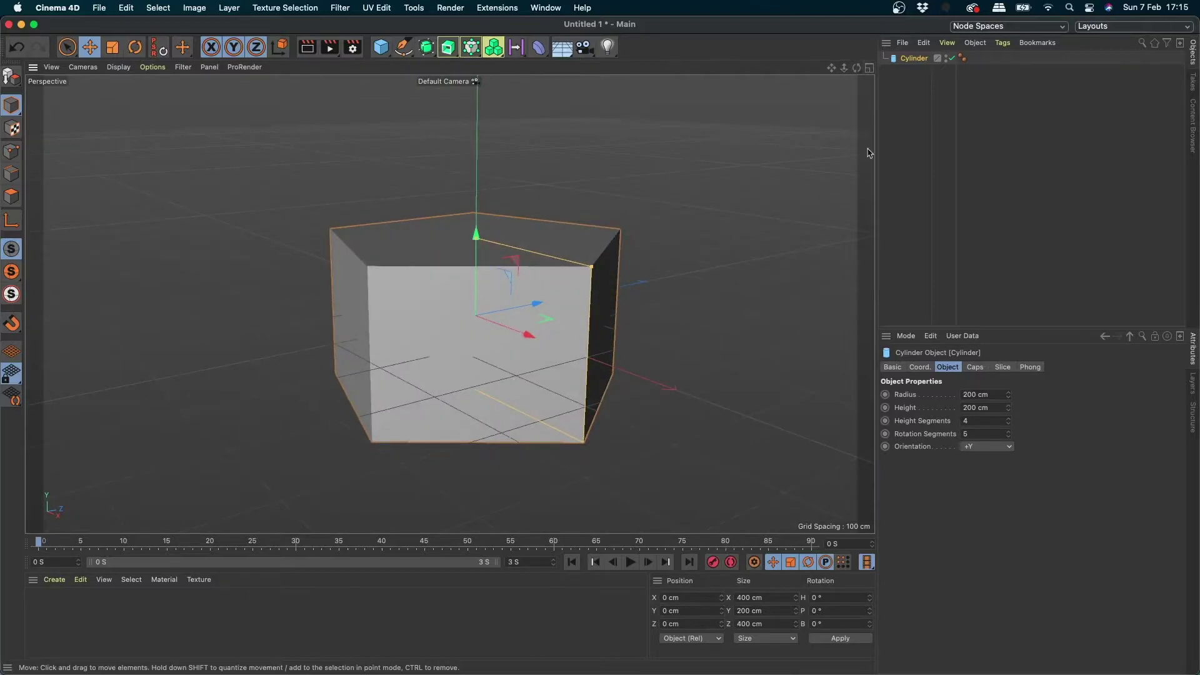
click(868, 67)
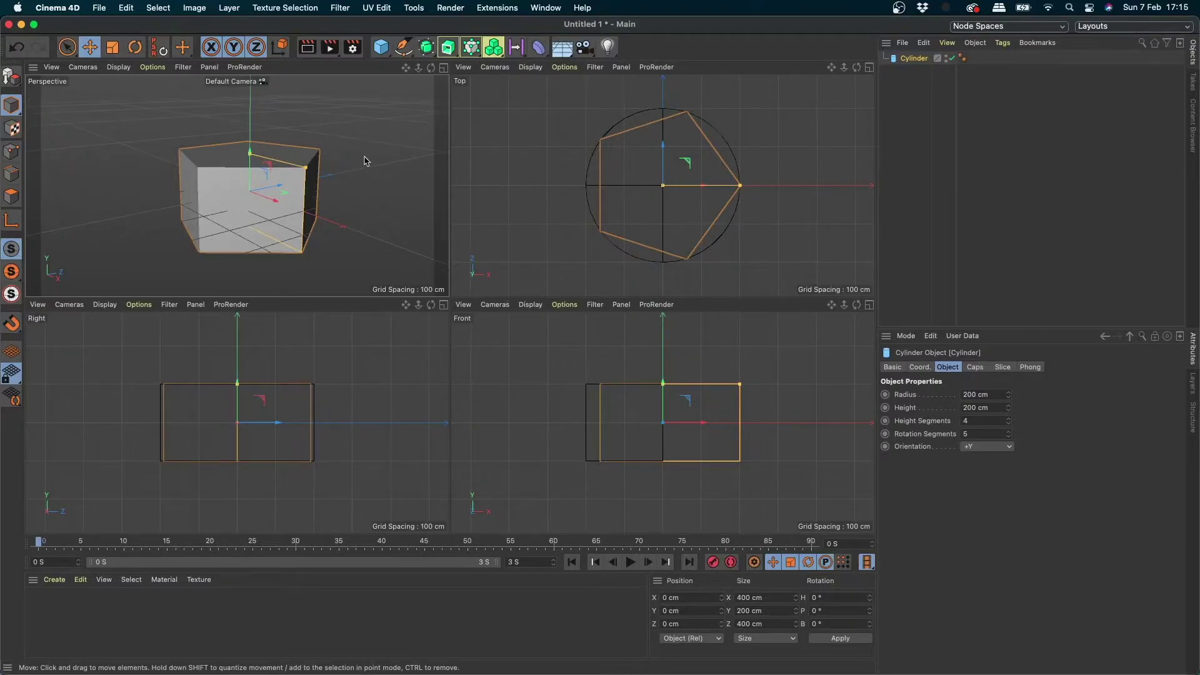
Step: Add a 100 cm Sphere at the origin and set the Cylinder's radius to 150 cm
click(381, 47)
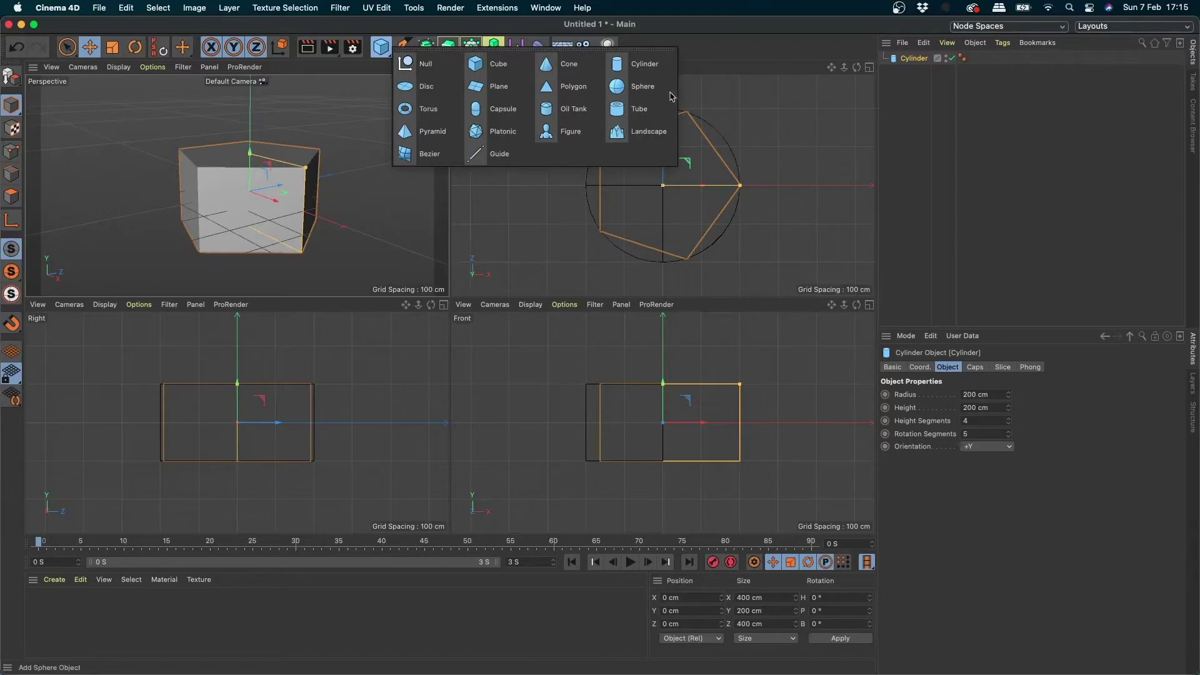
click(650, 95)
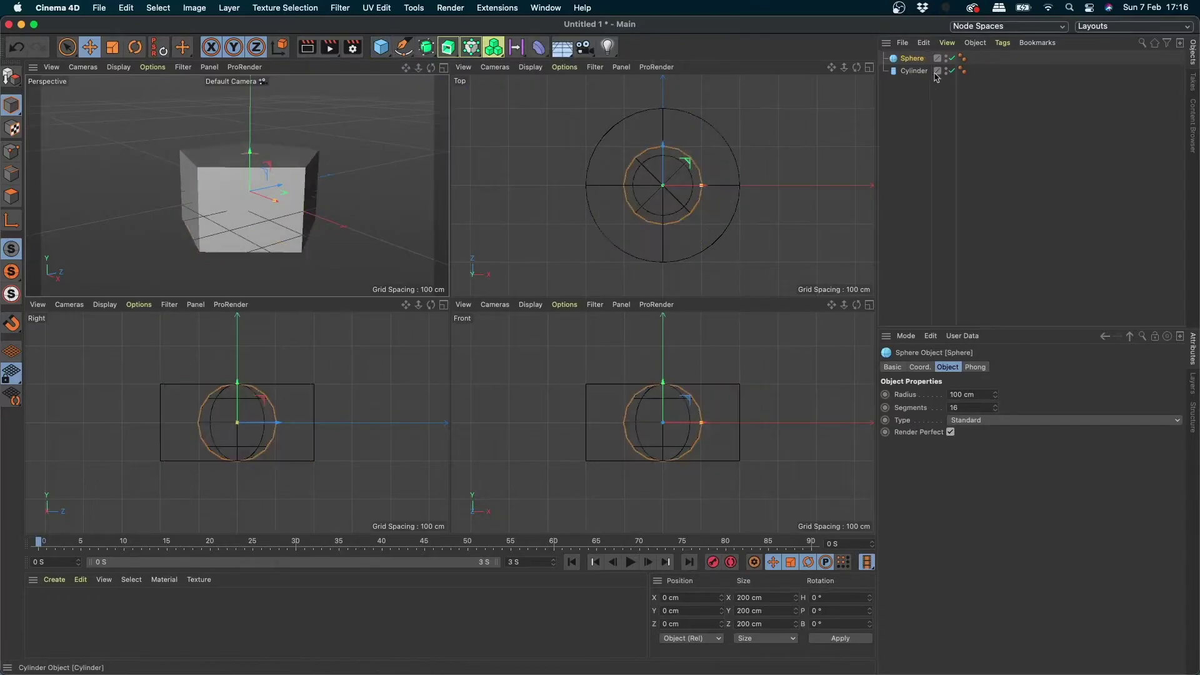
click(913, 71)
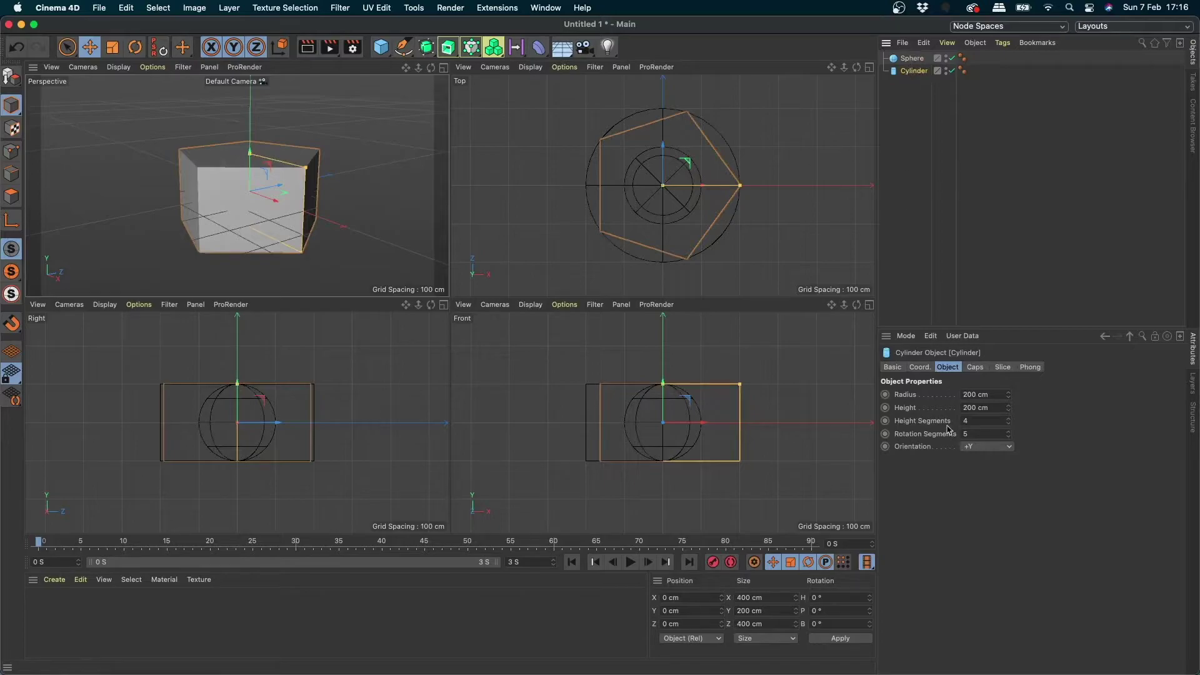
click(972, 397)
text(150)
key(Return)
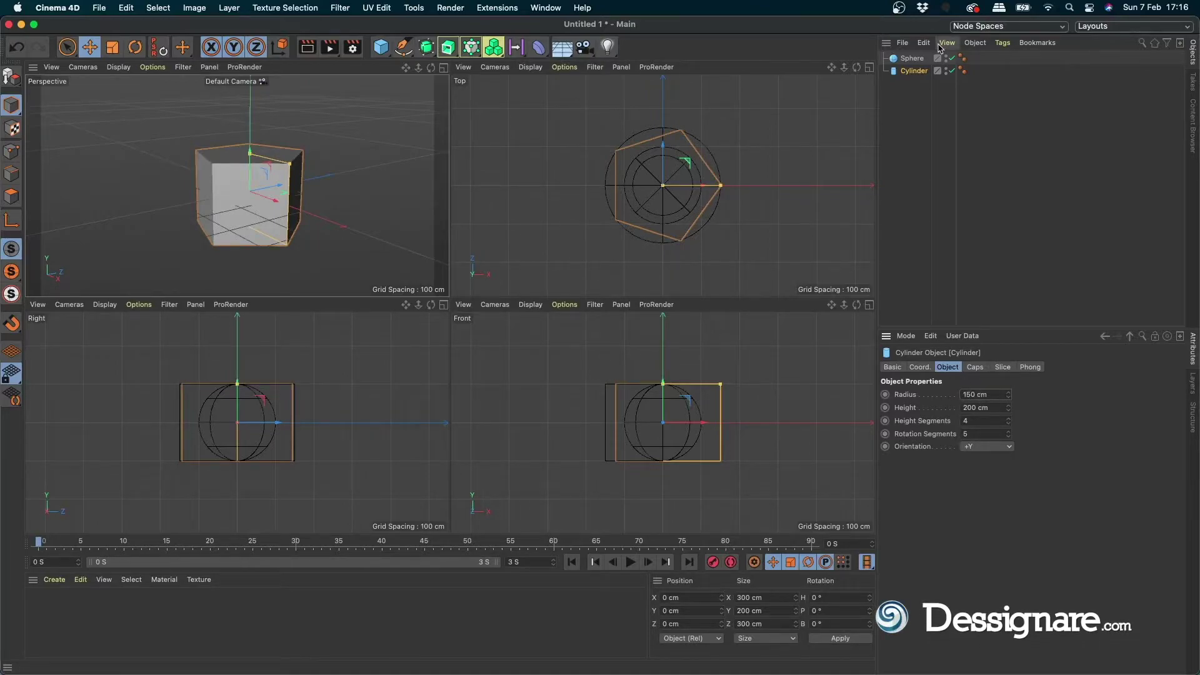
click(910, 58)
Step: Select the Sphere and bring up its Coord. position and rotation values
click(914, 71)
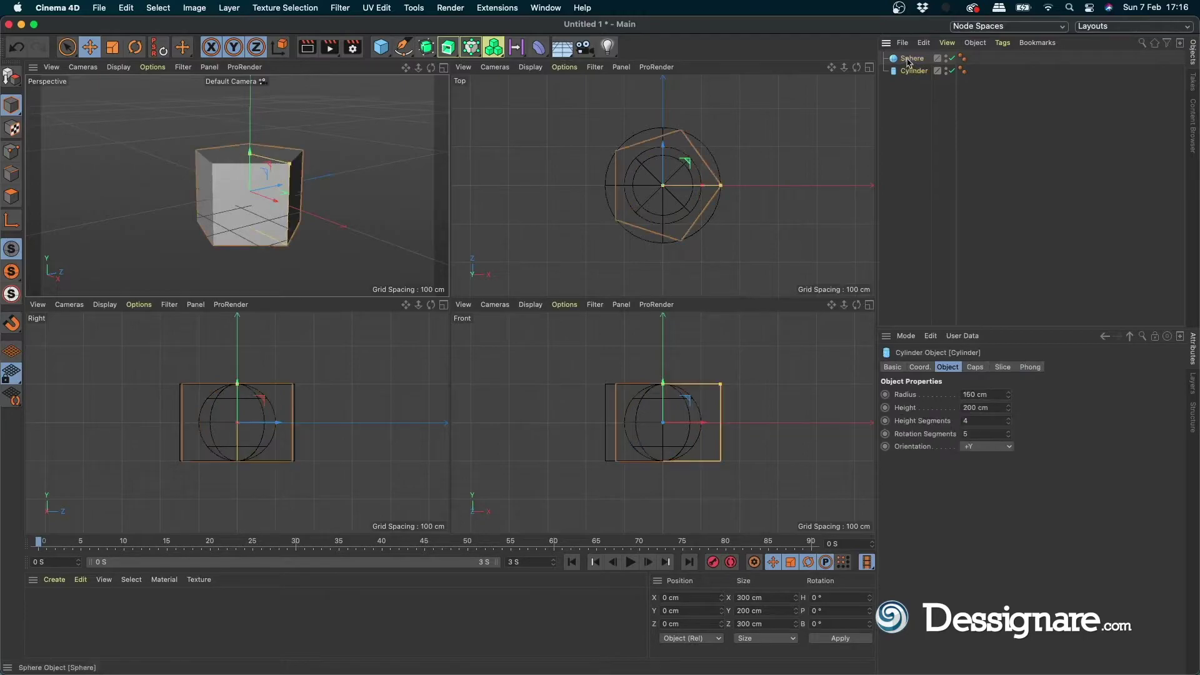
click(914, 71)
click(911, 59)
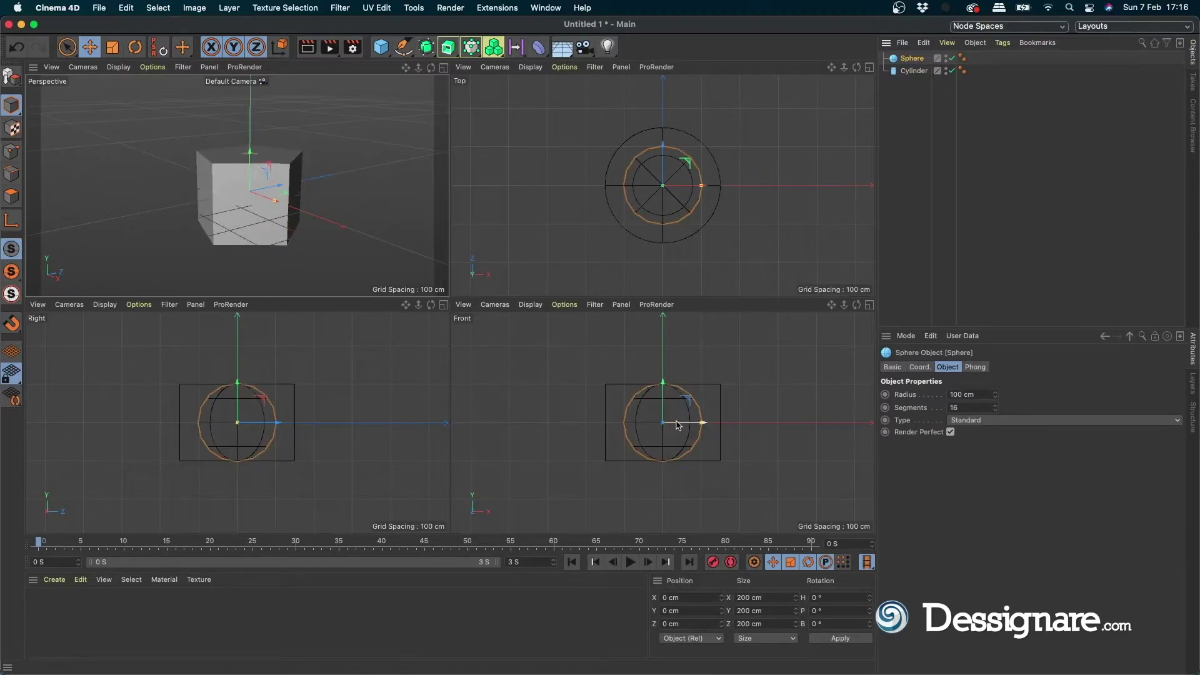
double_click(913, 58)
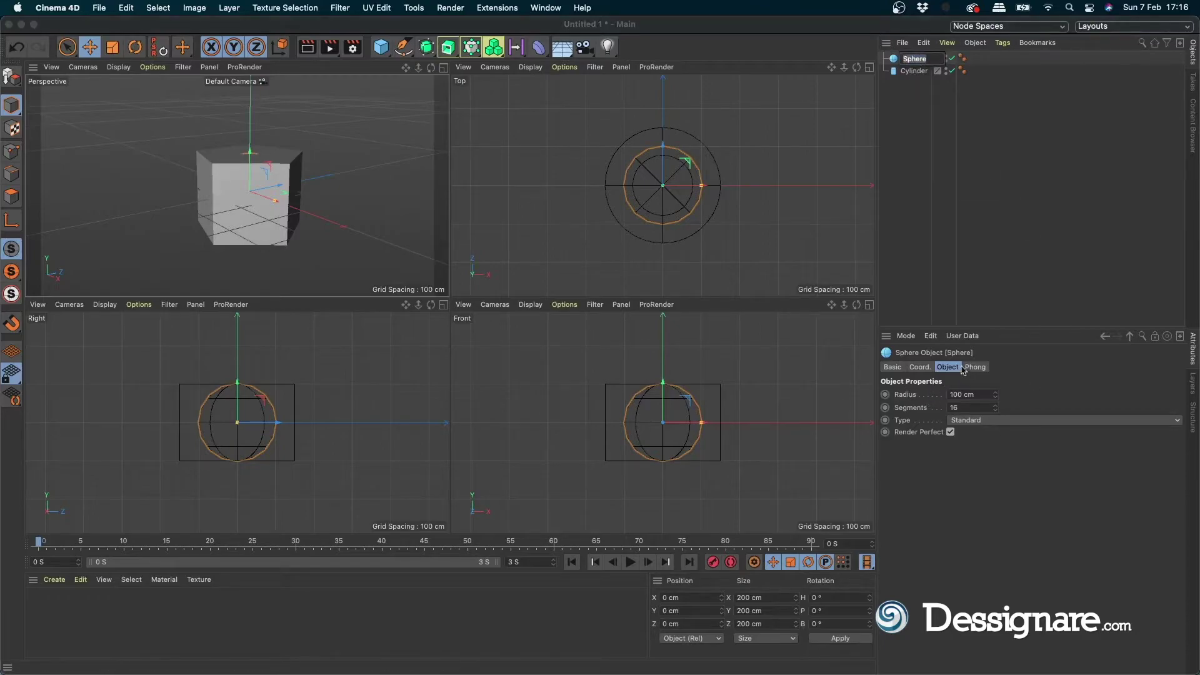
click(898, 370)
click(948, 367)
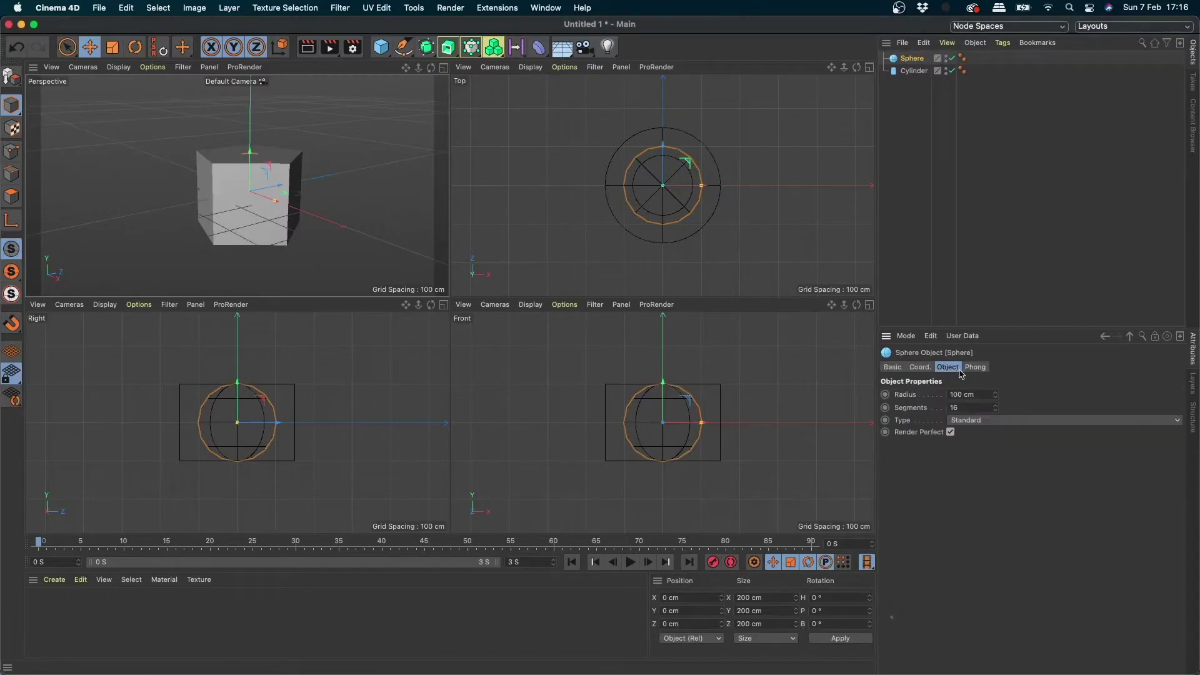
click(919, 368)
click(920, 367)
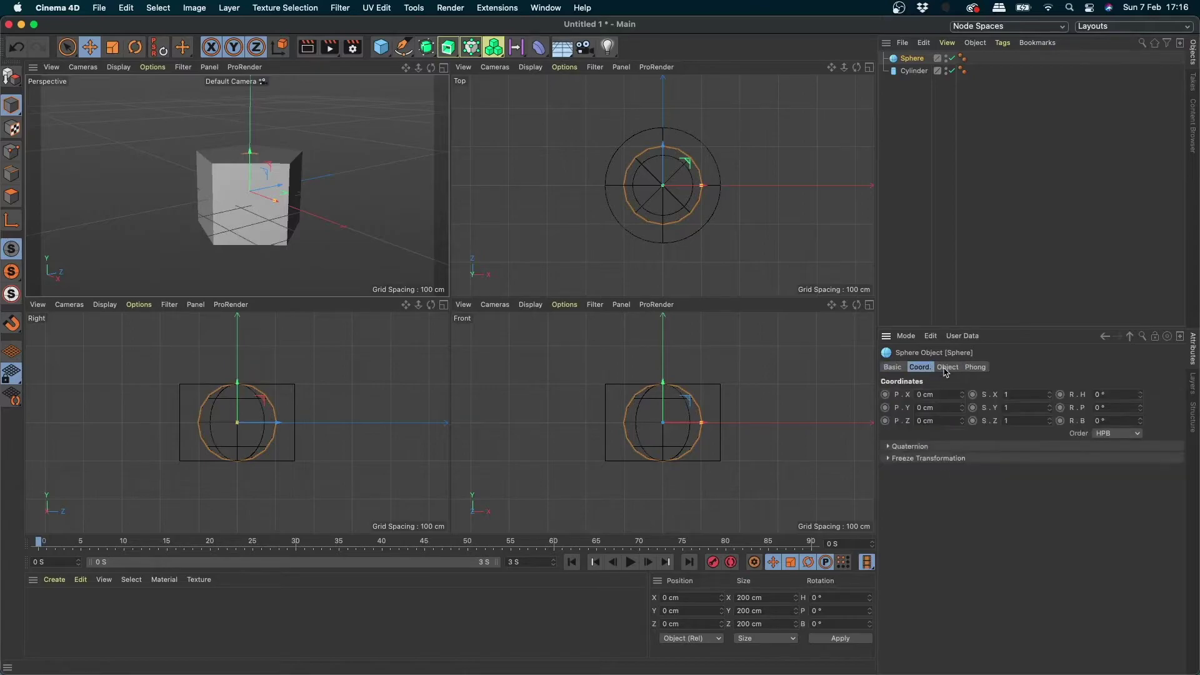
click(975, 368)
click(922, 369)
Step: Lower the Sphere to P.Y = -100 cm so it forms the rounded bottom
mouse_move(964, 410)
mouse_down()
mouse_move(963, 434)
mouse_move(926, 480)
mouse_up()
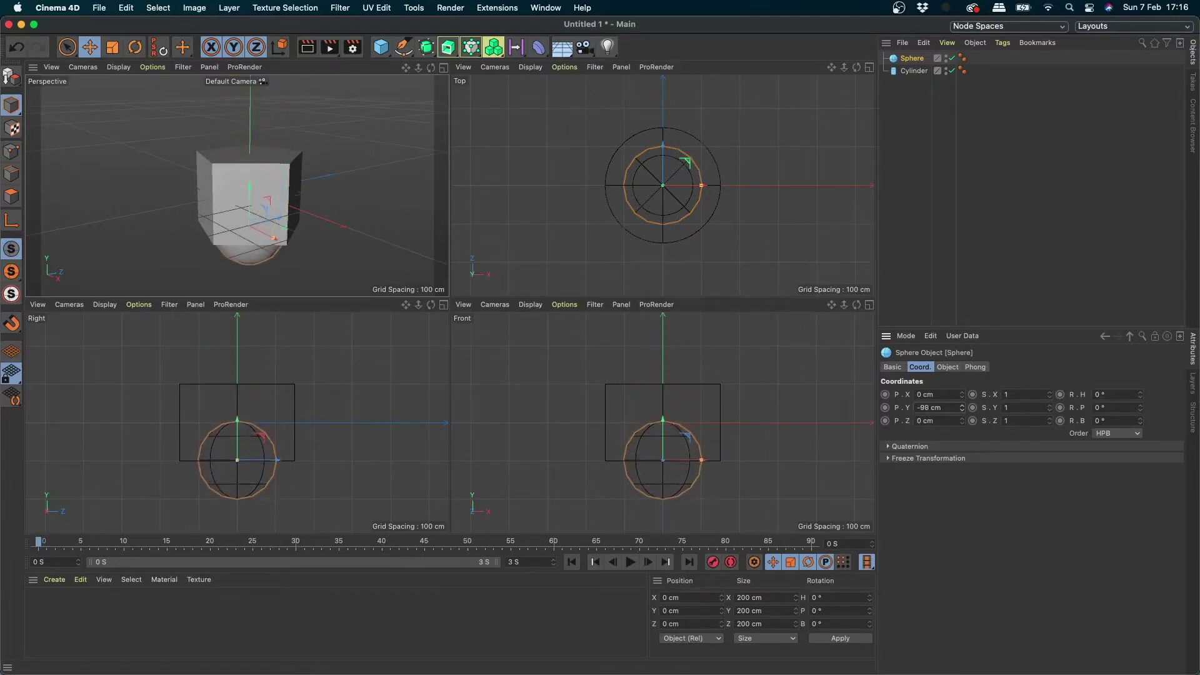
double_click(938, 407)
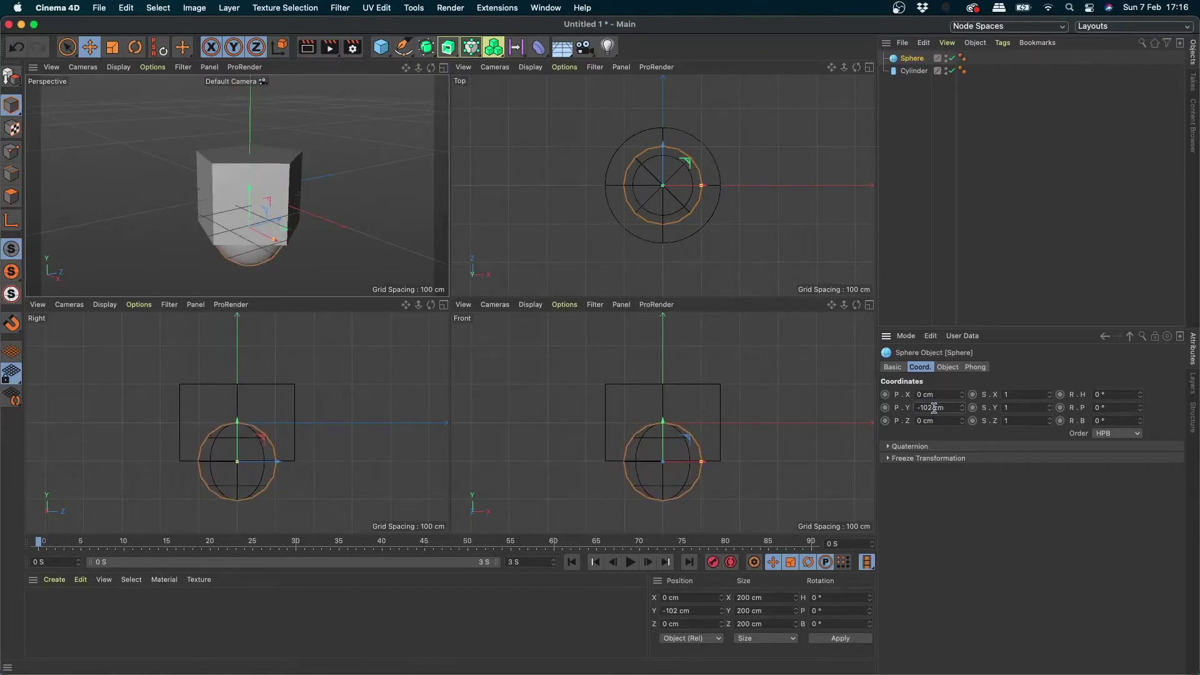
key(BackSpace)
text(0)
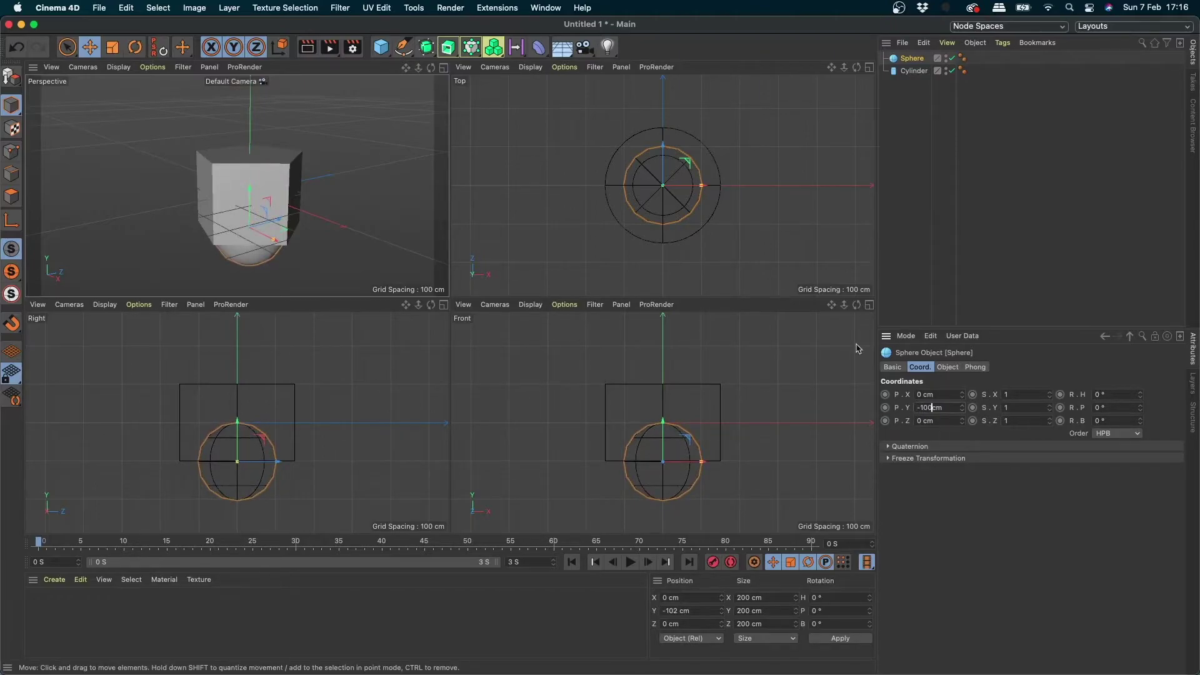
key(Return)
mouse_move(245, 190)
alt+mouse_down()
mouse_move(261, 164)
mouse_move(228, 162)
alt+mouse_up()
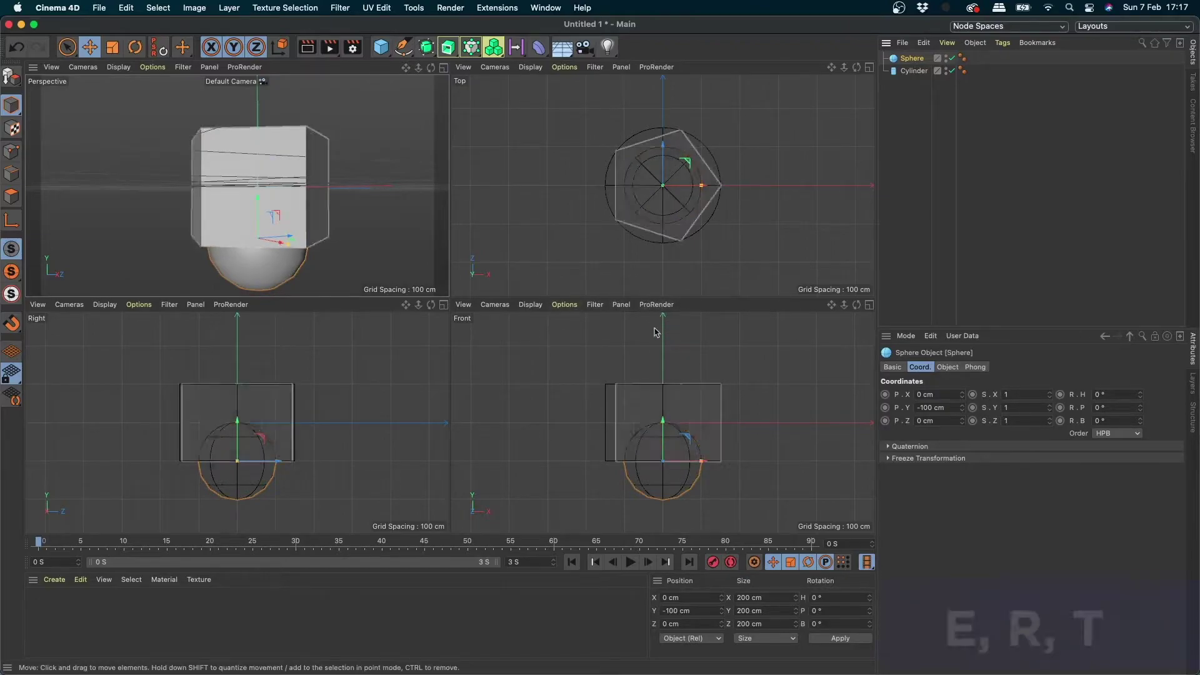
click(443, 68)
mouse_move(562, 250)
alt+mouse_down()
mouse_move(618, 335)
mouse_move(450, 315)
alt+mouse_up()
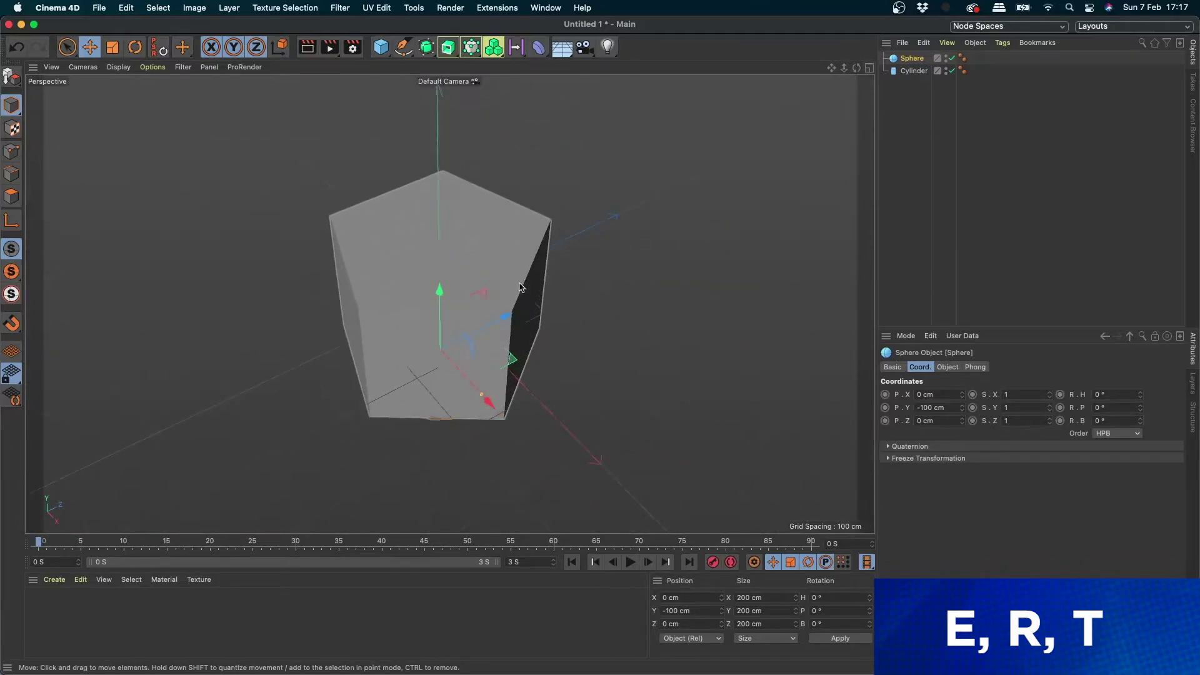
click(506, 228)
mouse_move(575, 243)
alt+mouse_down()
mouse_move(571, 231)
mouse_move(584, 258)
mouse_move(579, 248)
alt+mouse_up()
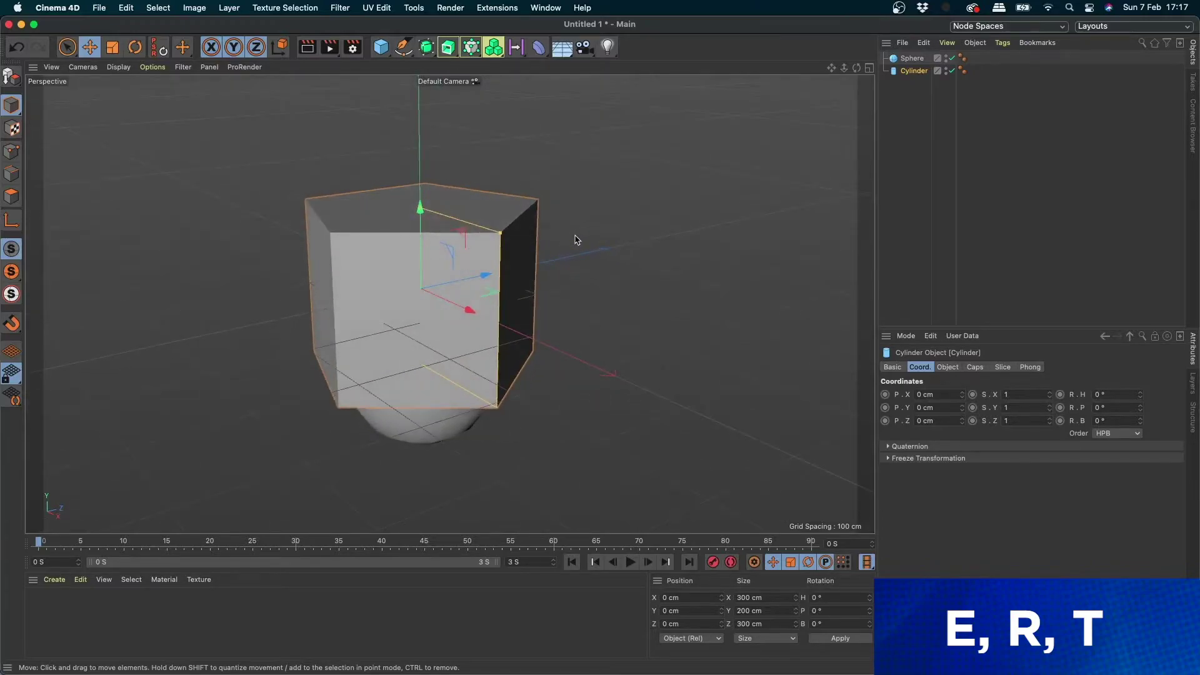
key(e)
key(r)
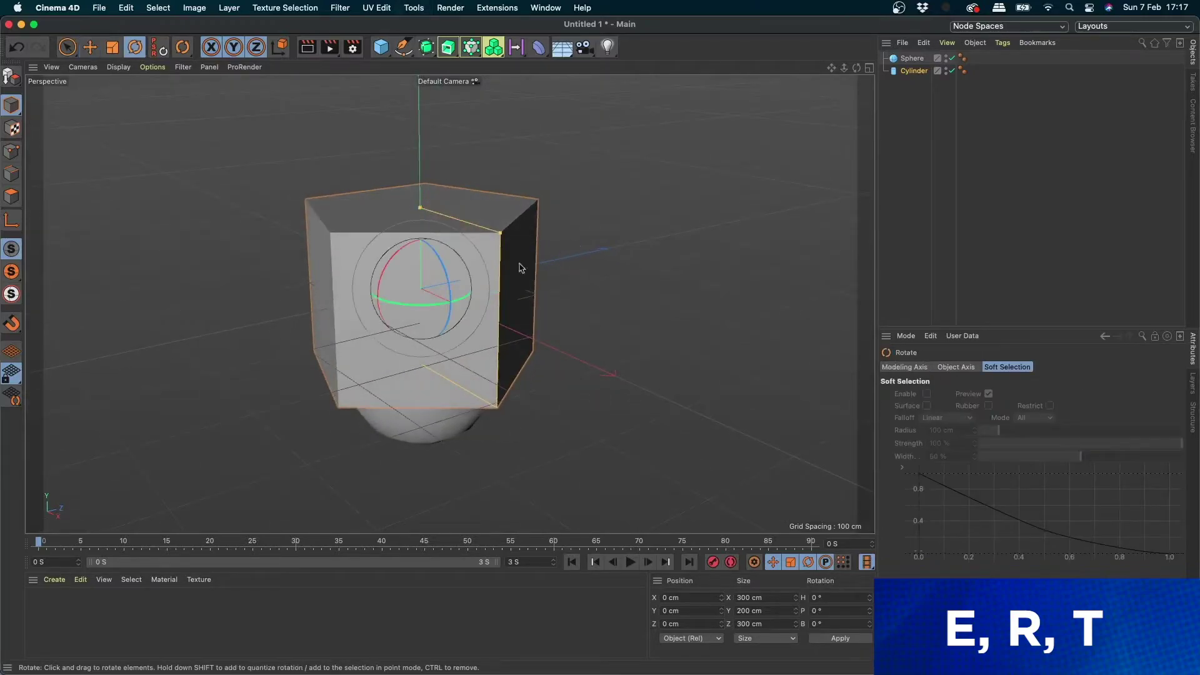
key(t)
key(e)
key(r)
drag(441, 290, 440, 269)
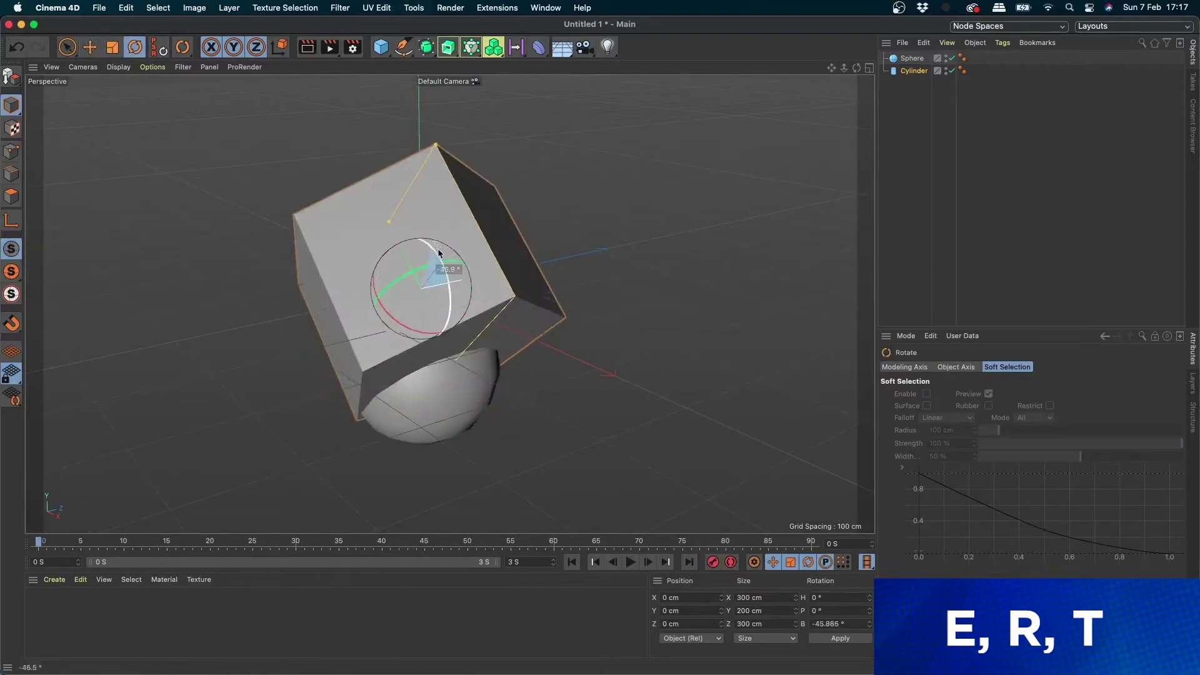
key(e)
key(r)
key(t)
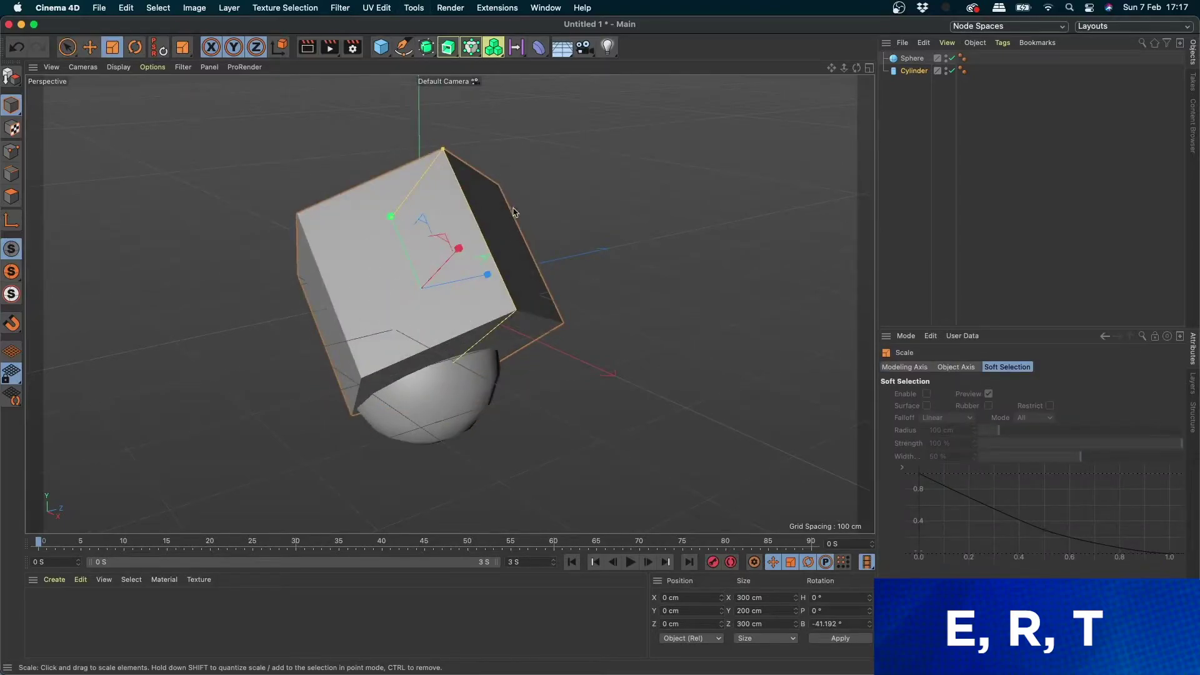
mouse_move(500, 250)
mouse_down()
mouse_move(482, 254)
mouse_move(539, 236)
mouse_up()
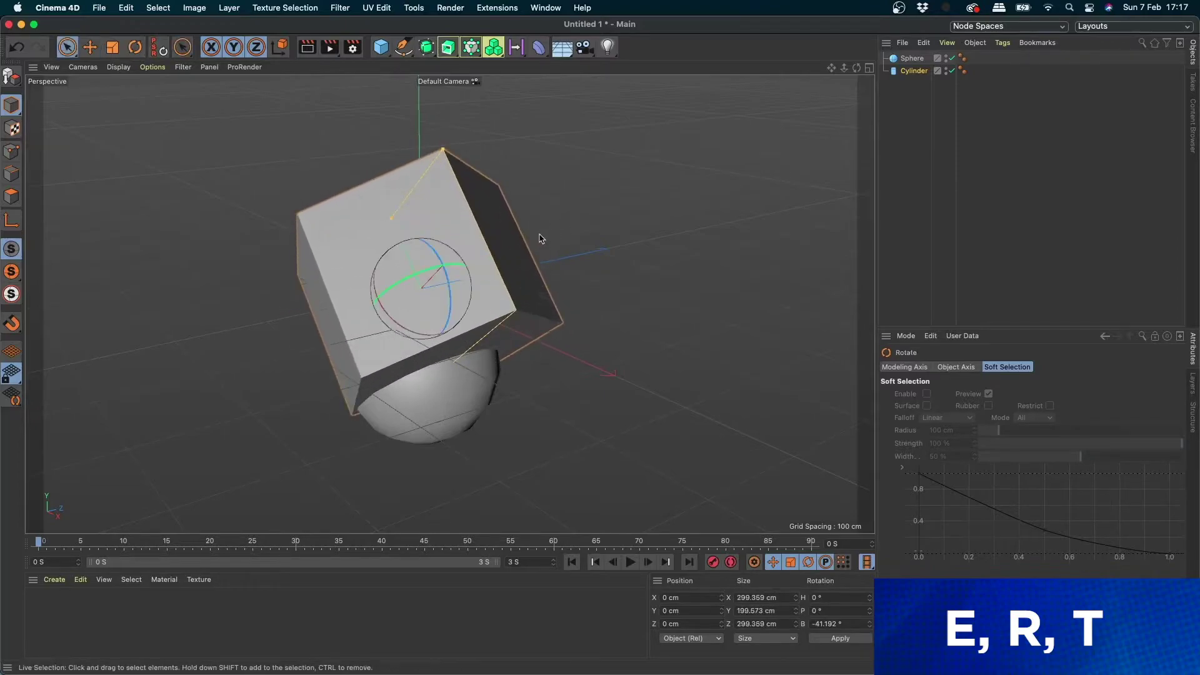
key(9)
key(e)
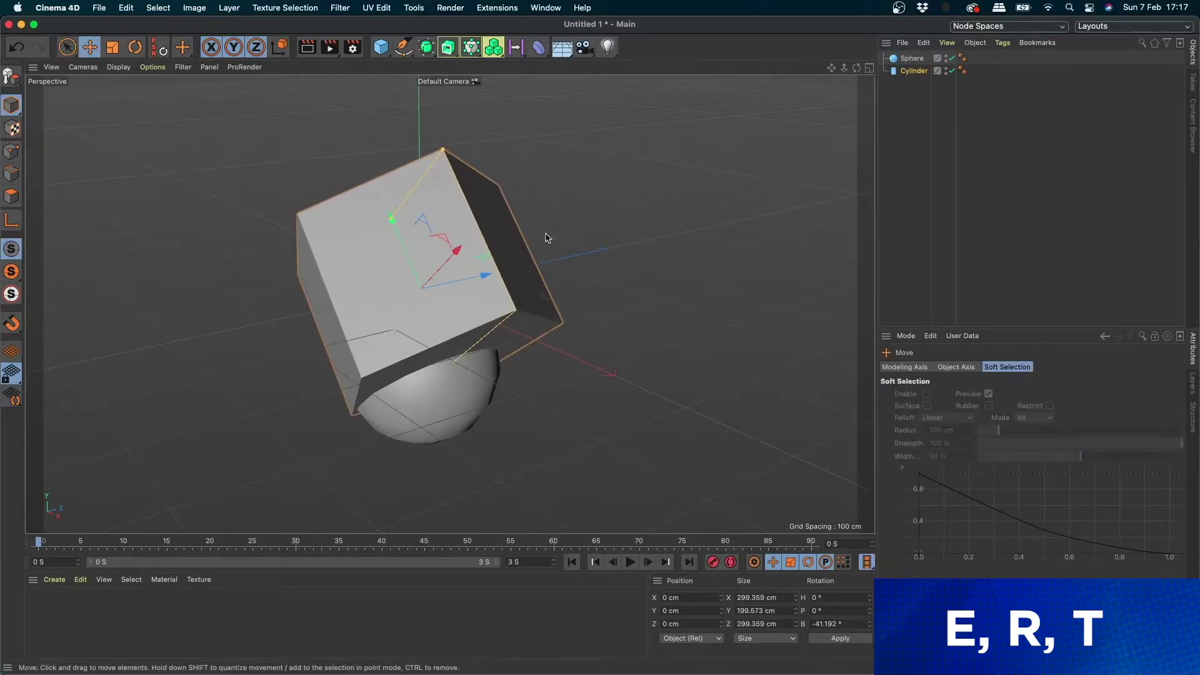
drag(441, 334, 406, 257)
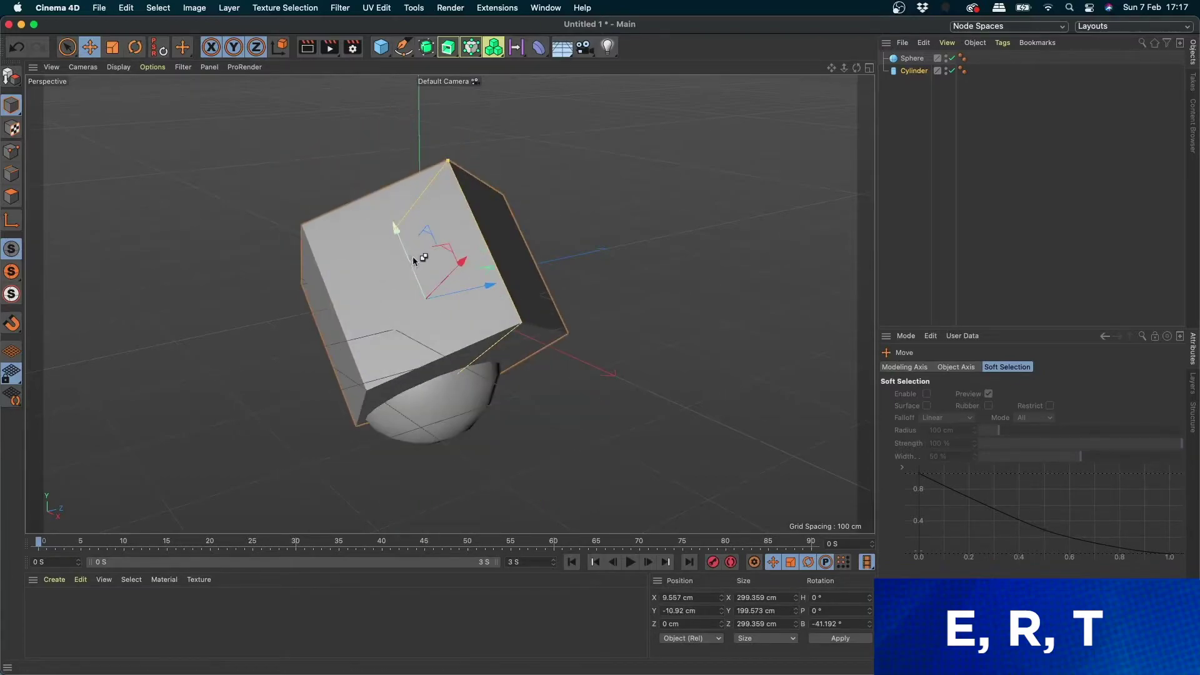
key(super+z)
key(super+z)
key(super+z)
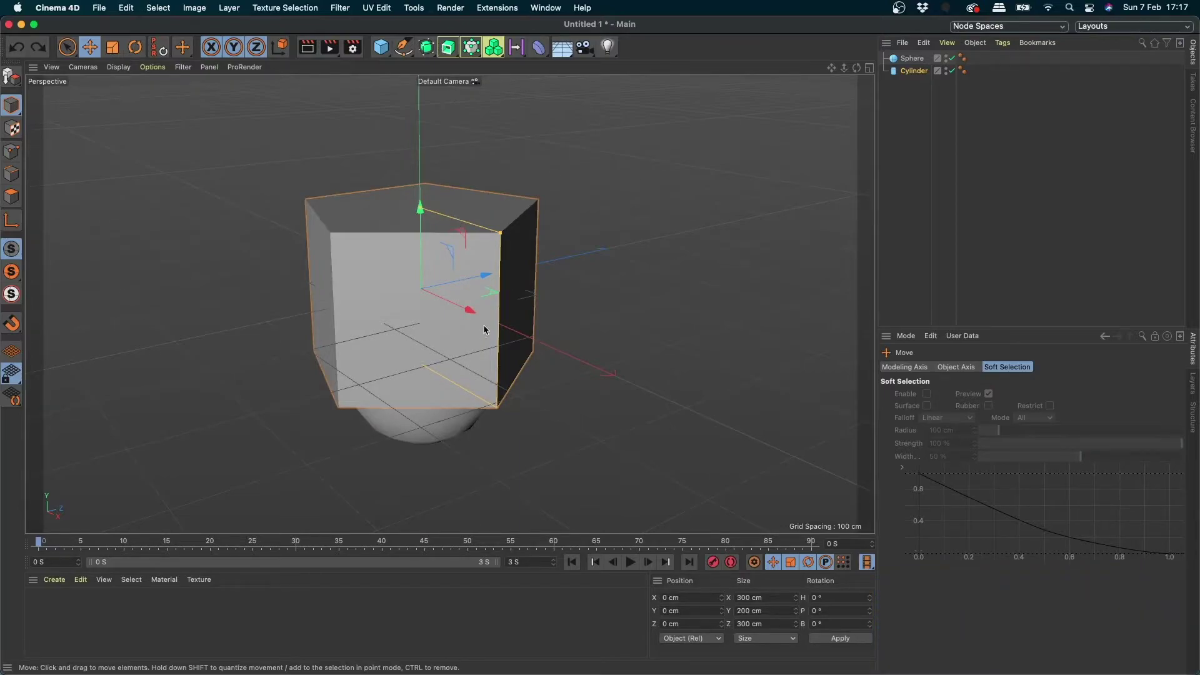
click(70, 49)
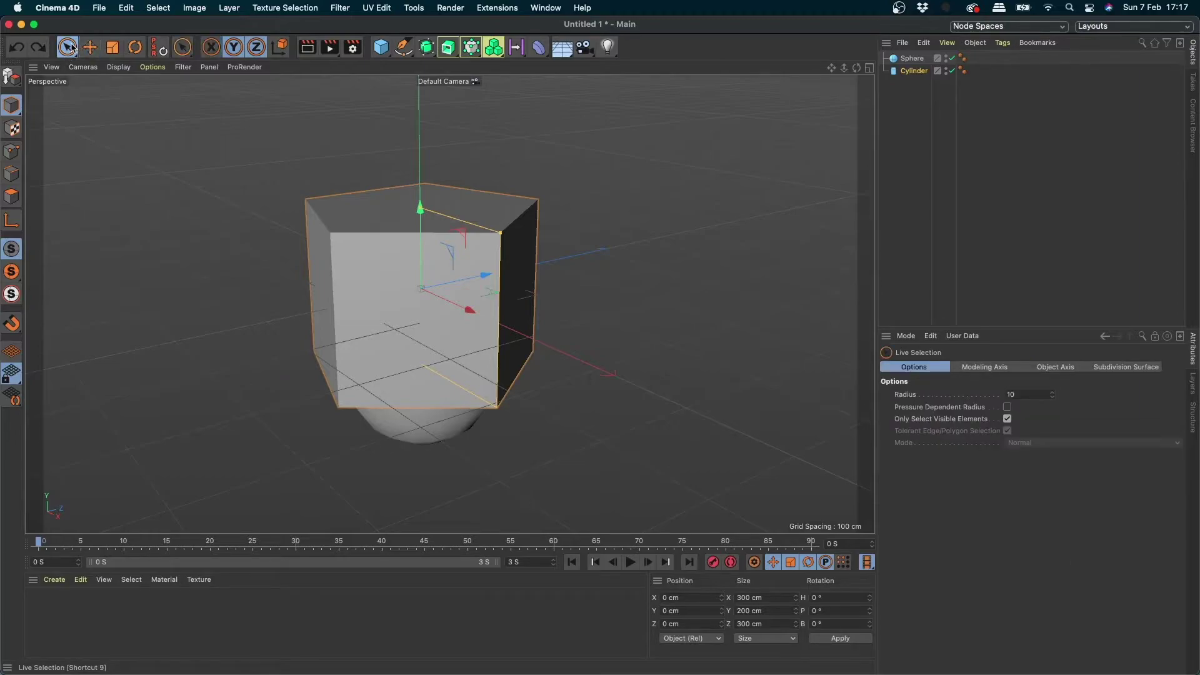
key(space)
key(space)
key(space)
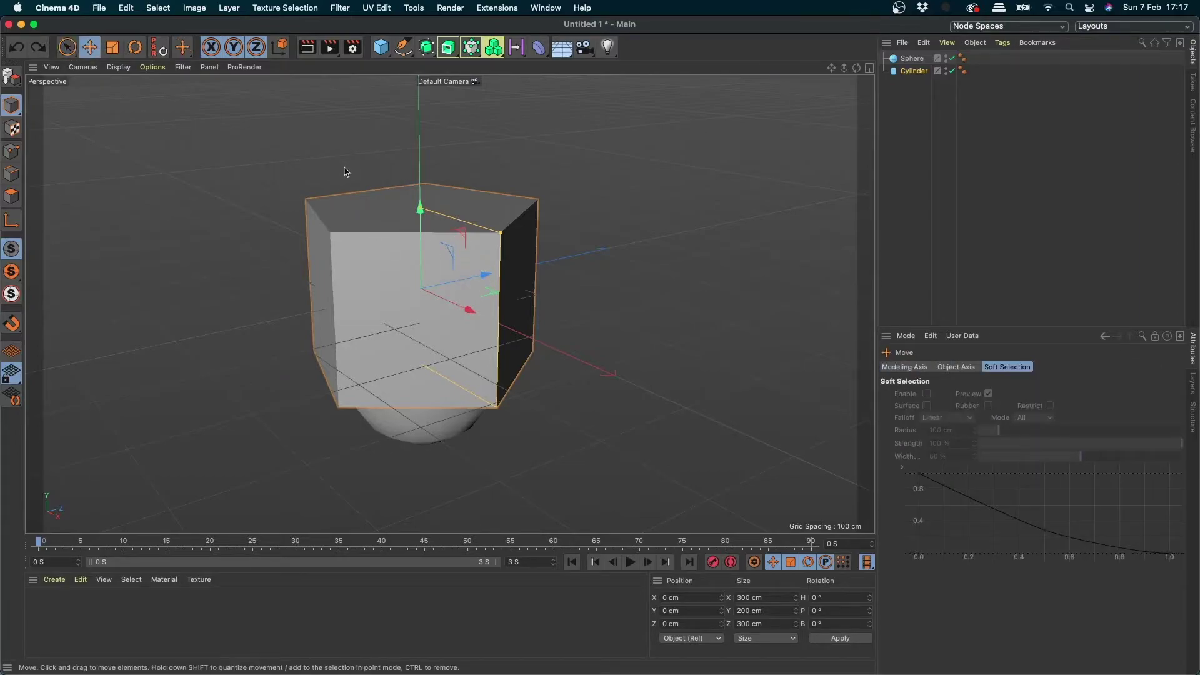
key(space)
key(space)
key(space)
key(t)
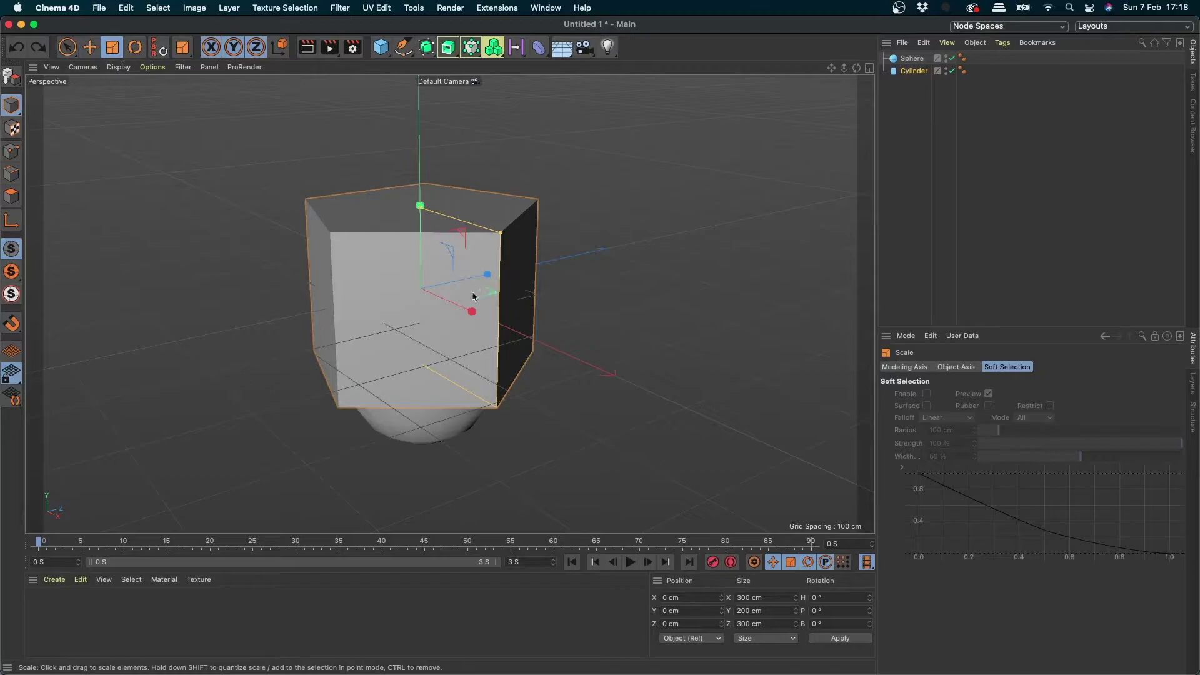
key(space)
key(space)
key(space)
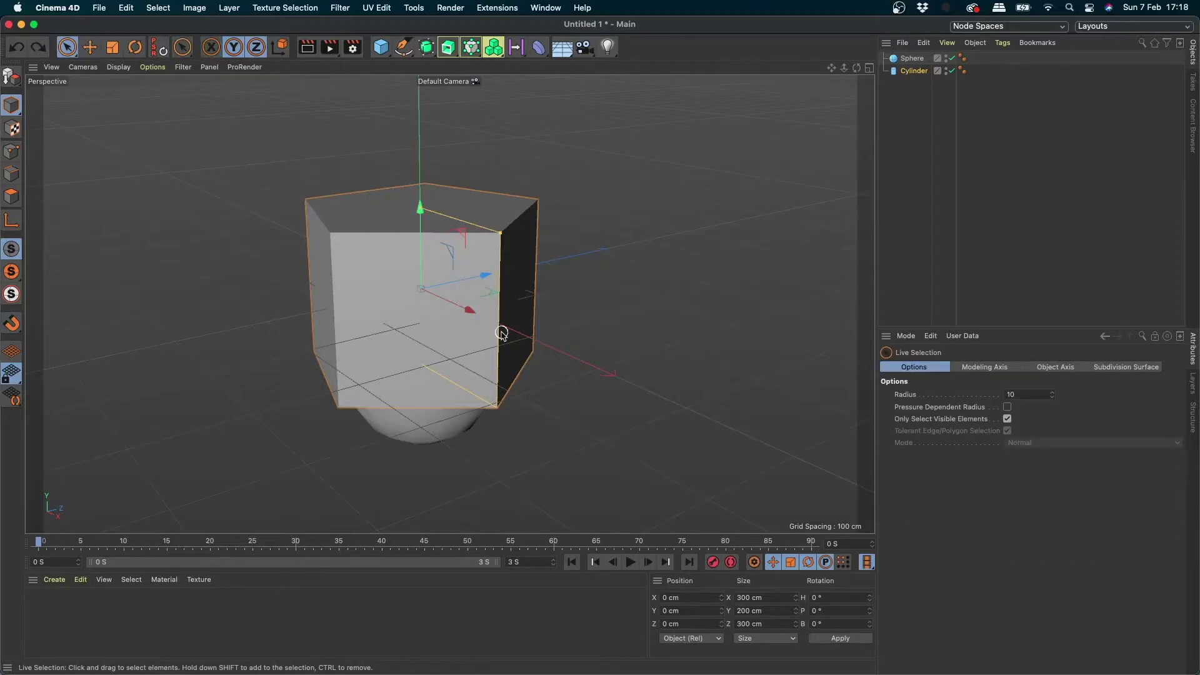
key(space)
key(space)
key(space)
key(space)
key(space)
key(space)
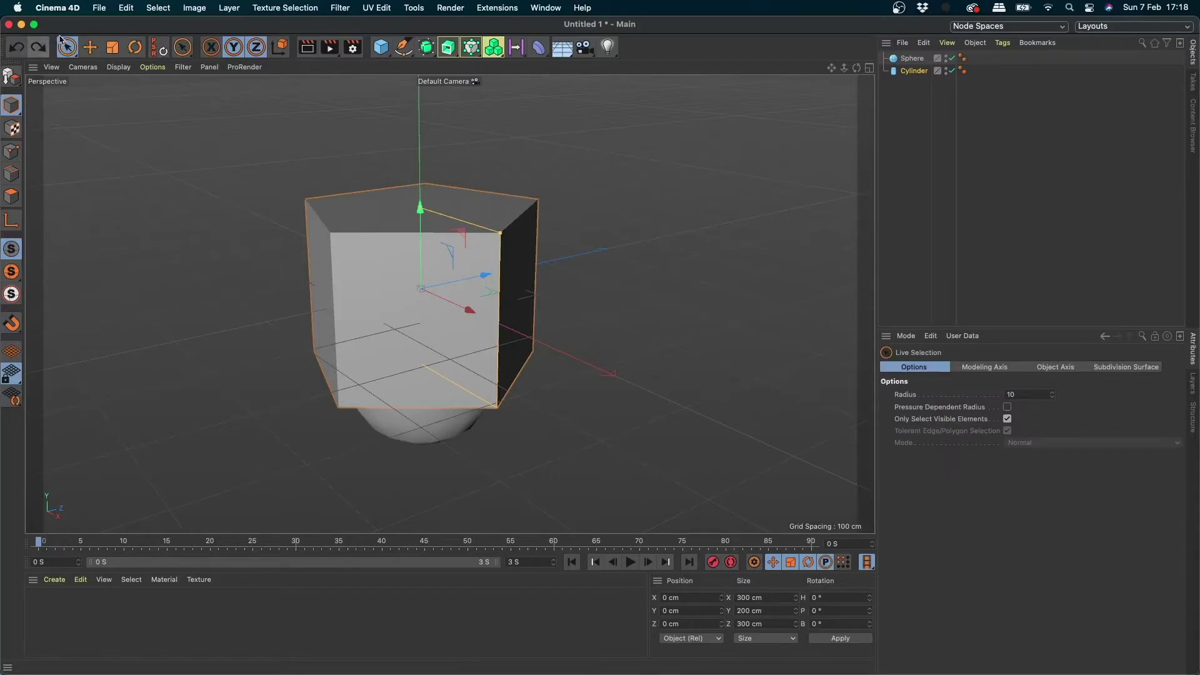
click(71, 50)
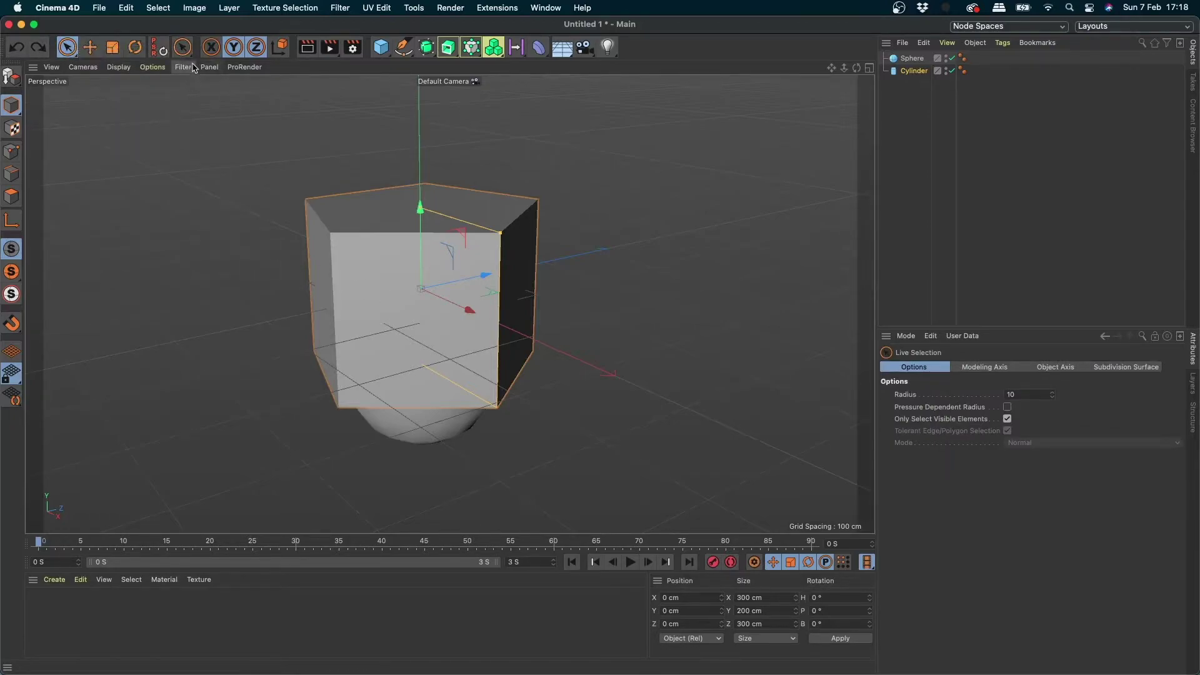
key(space)
key(space)
key(space)
key(space)
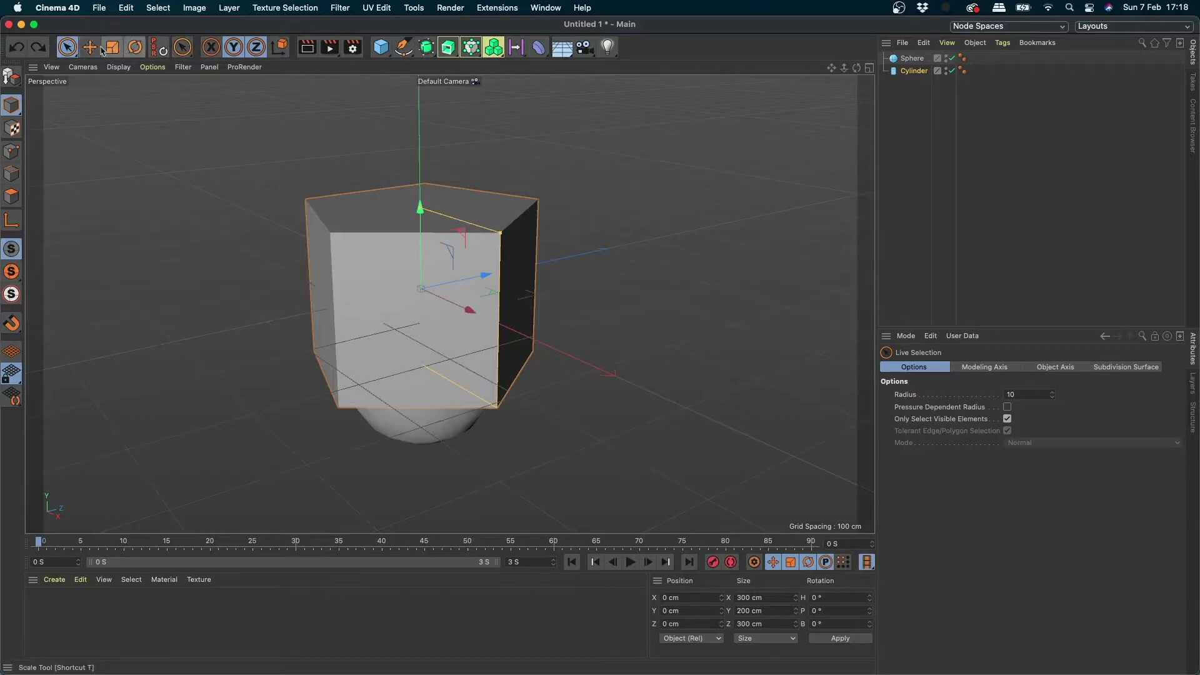
click(186, 51)
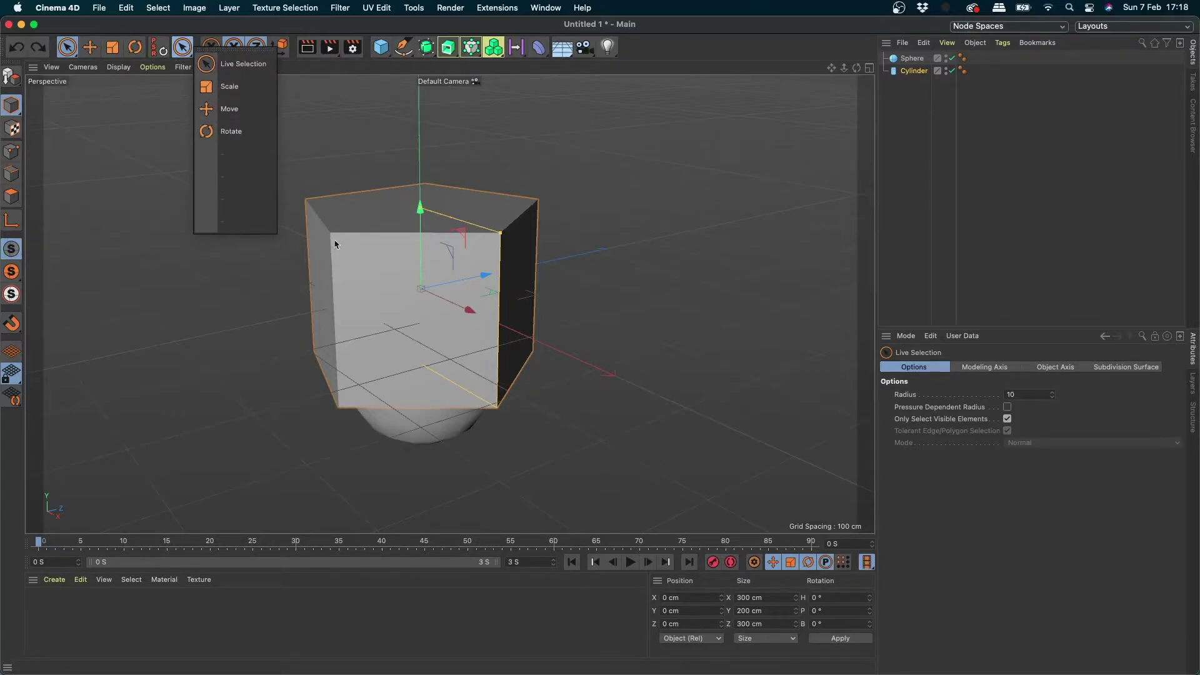
click(474, 252)
mouse_move(474, 252)
alt+mouse_down()
mouse_move(354, 271)
mouse_move(377, 287)
mouse_move(335, 303)
alt+mouse_up()
click(393, 310)
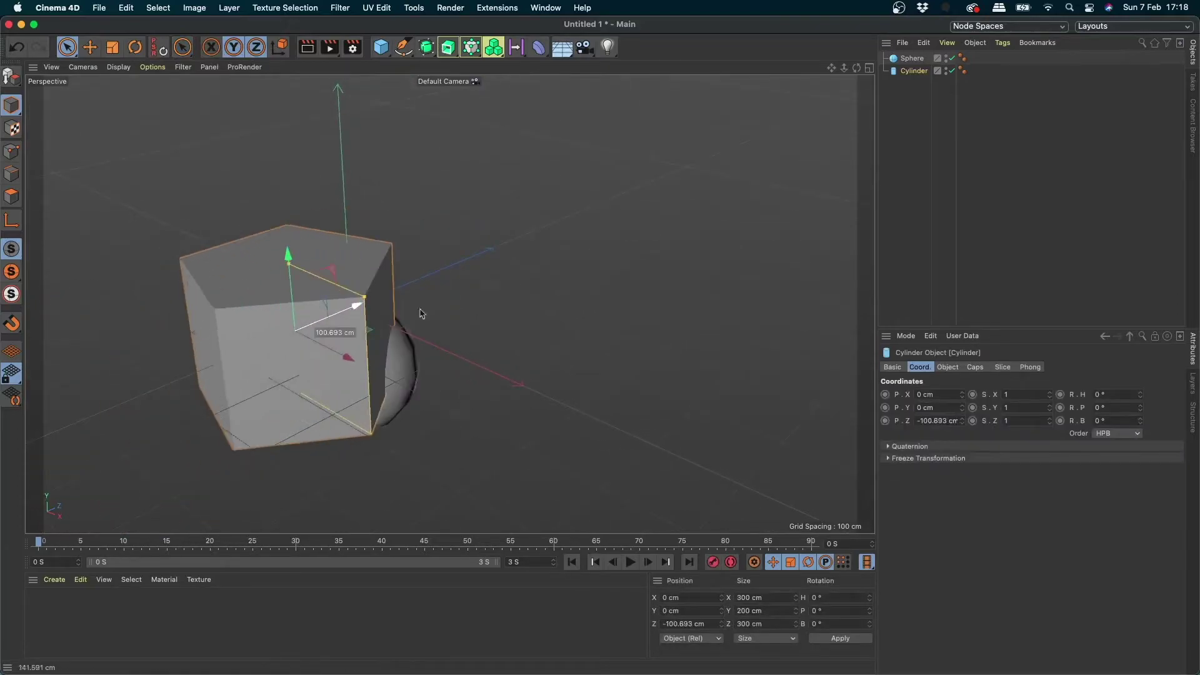
key(super+z)
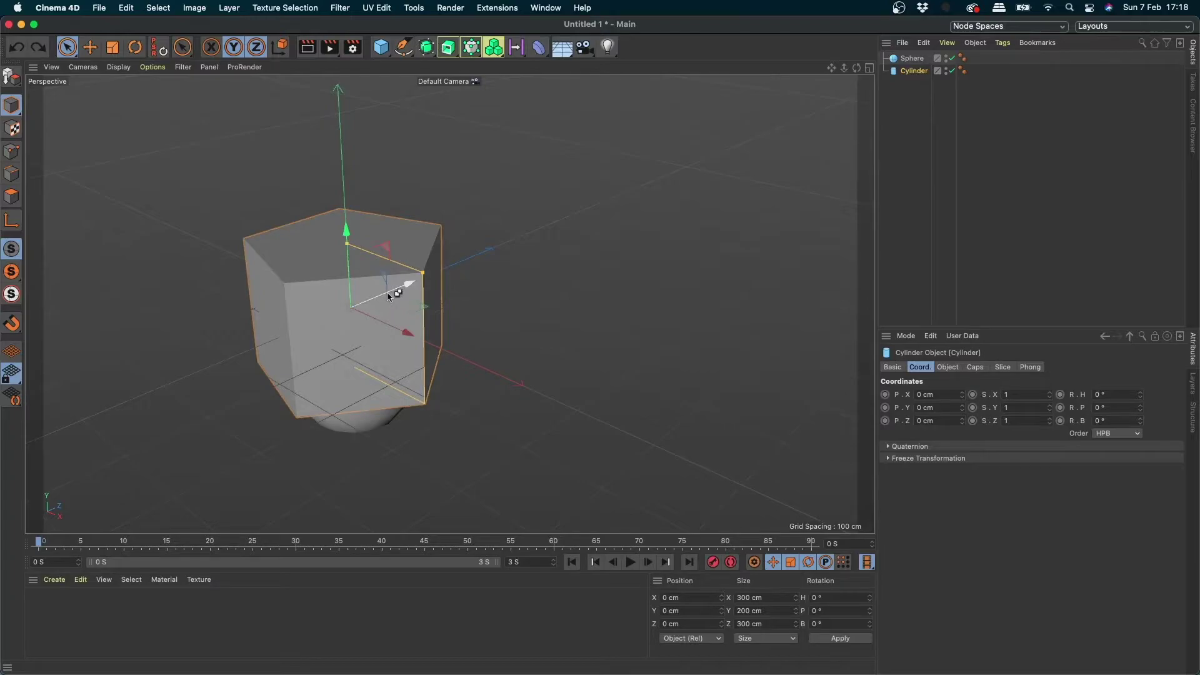
ctrl+drag(388, 291, 612, 220)
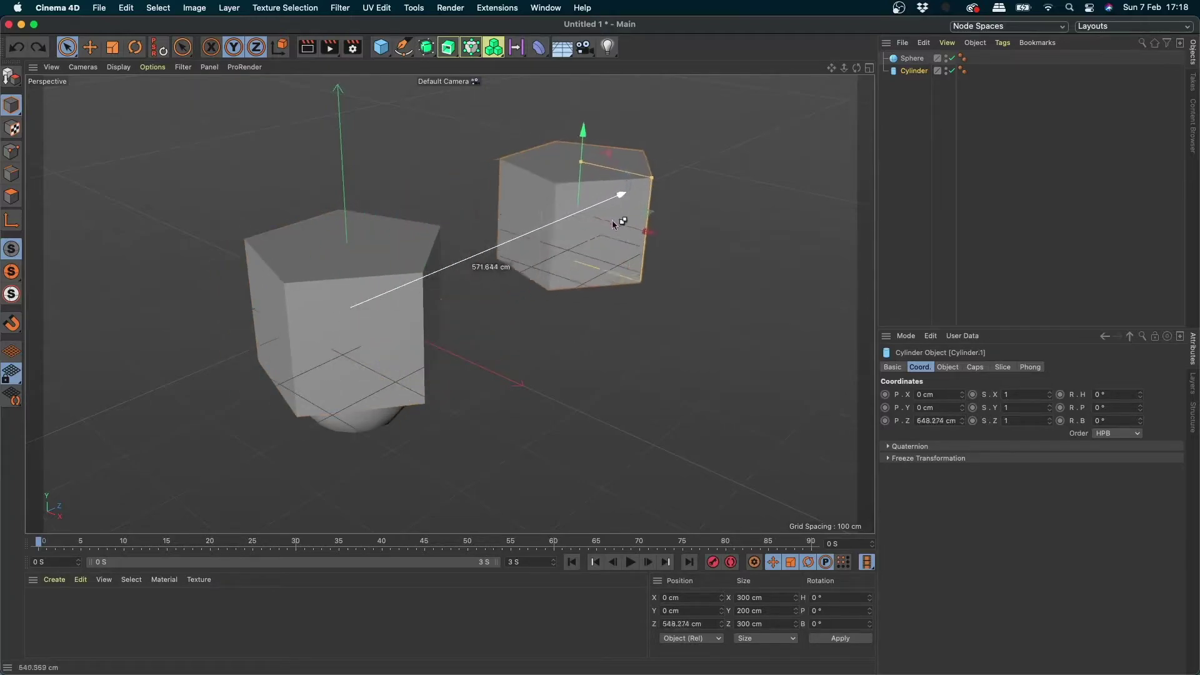
ctrl+drag(612, 220, 696, 182)
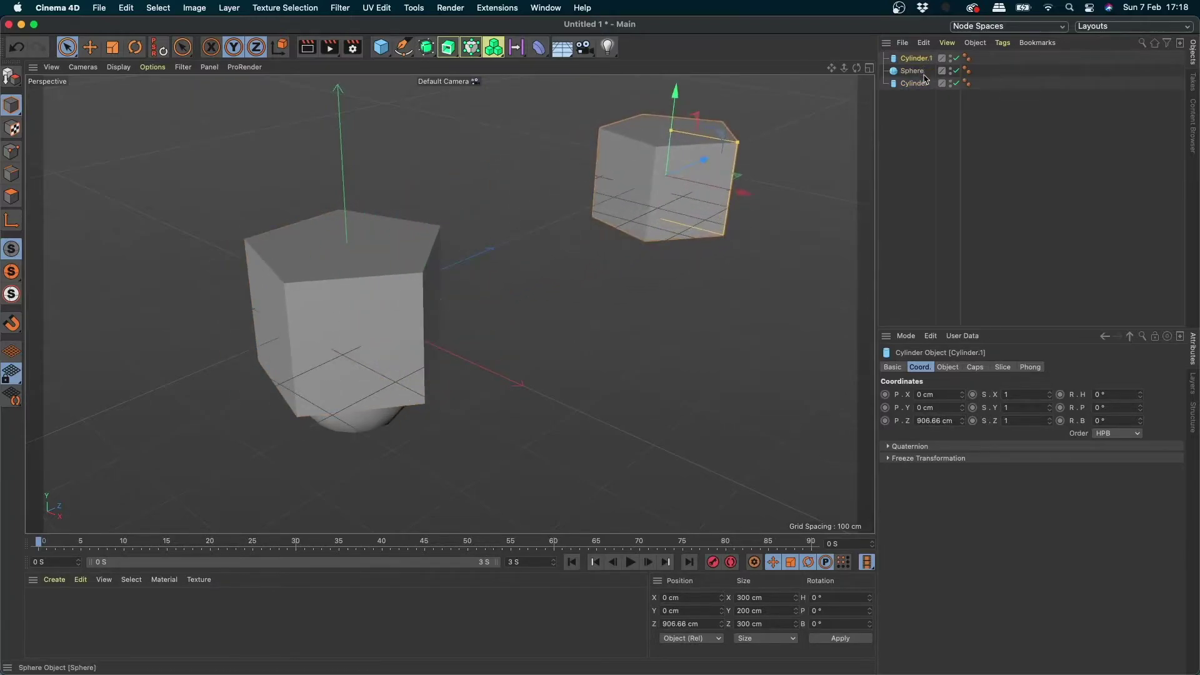
click(341, 291)
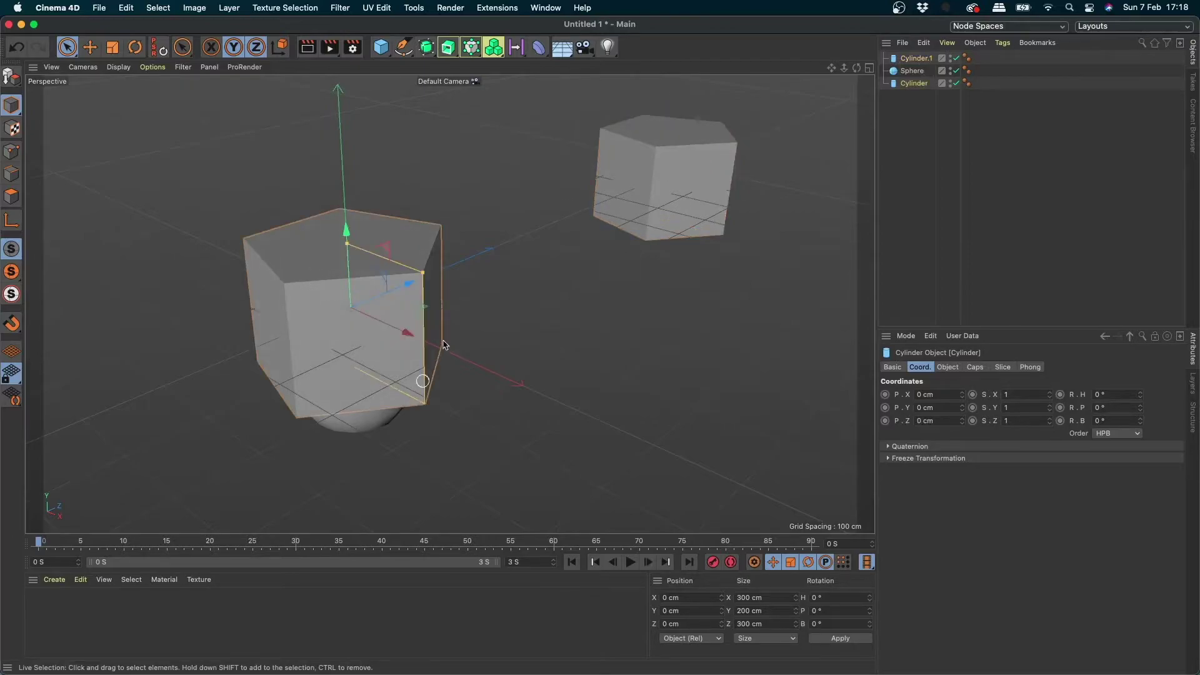
click(685, 141)
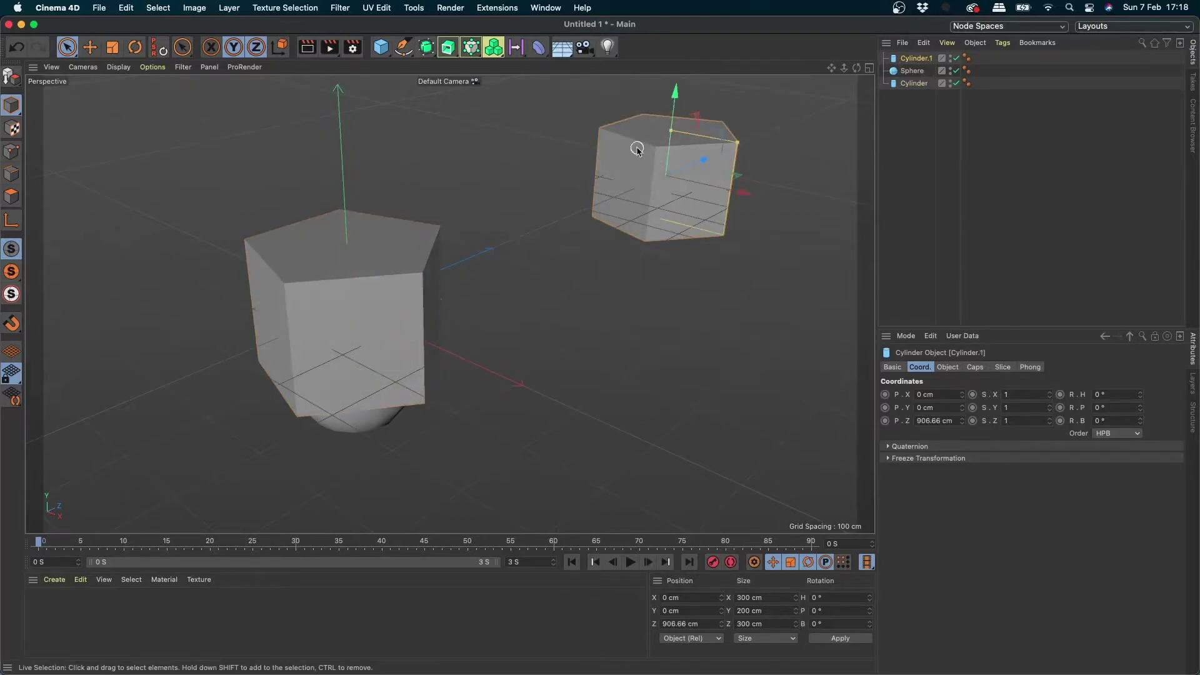
key(Delete)
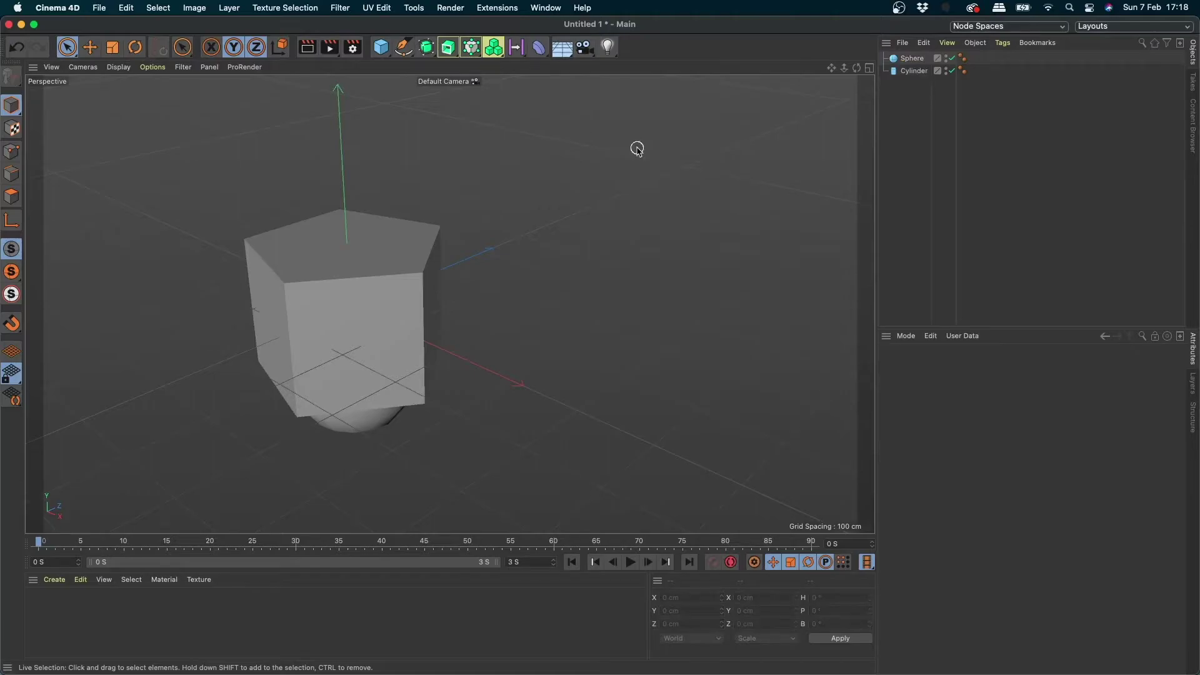
click(375, 306)
key(r)
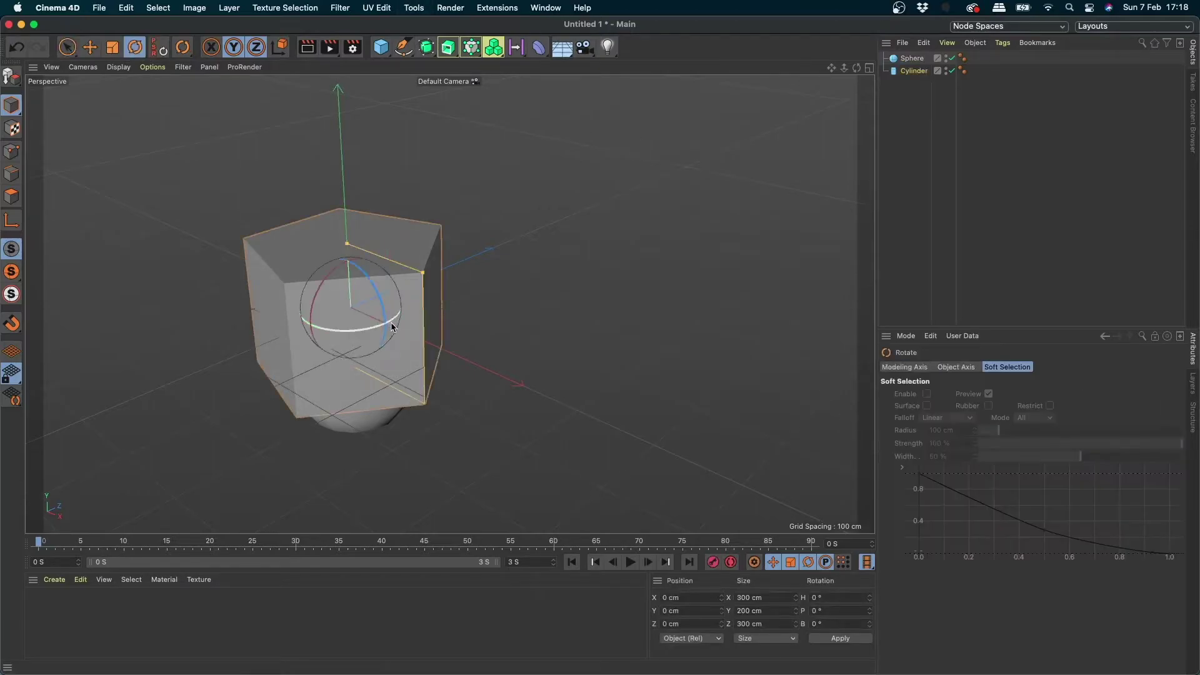
mouse_move(370, 293)
mouse_down()
mouse_move(378, 366)
mouse_move(367, 325)
mouse_move(340, 345)
mouse_up()
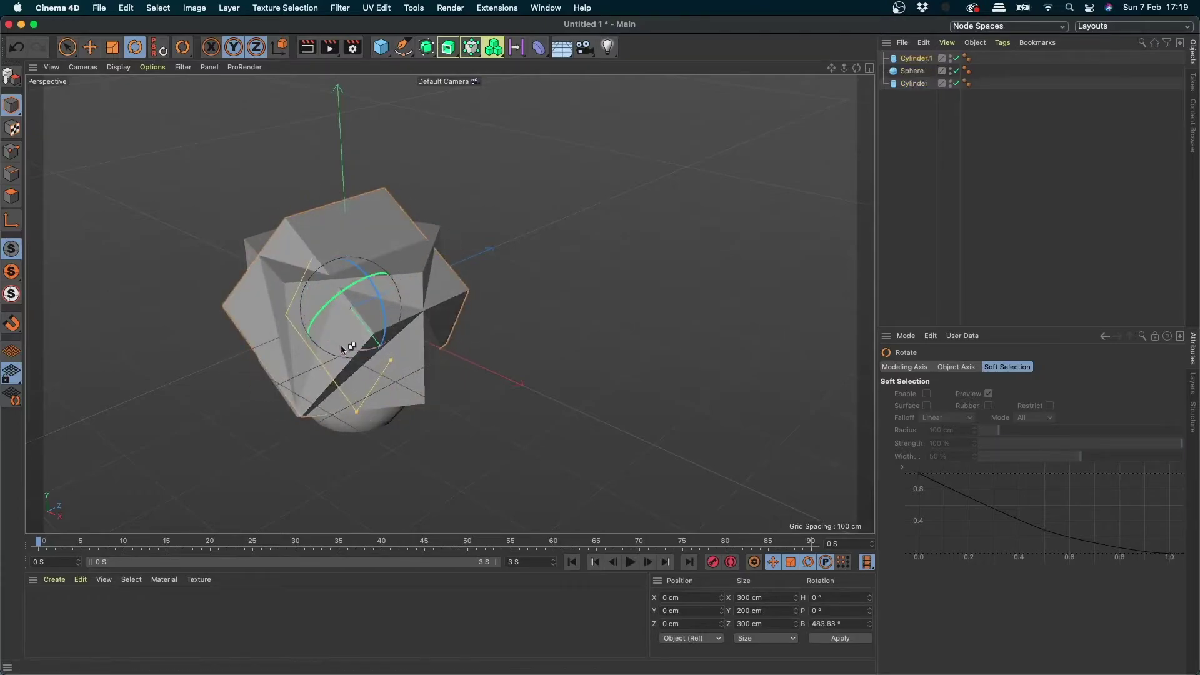
key(ctrl+z)
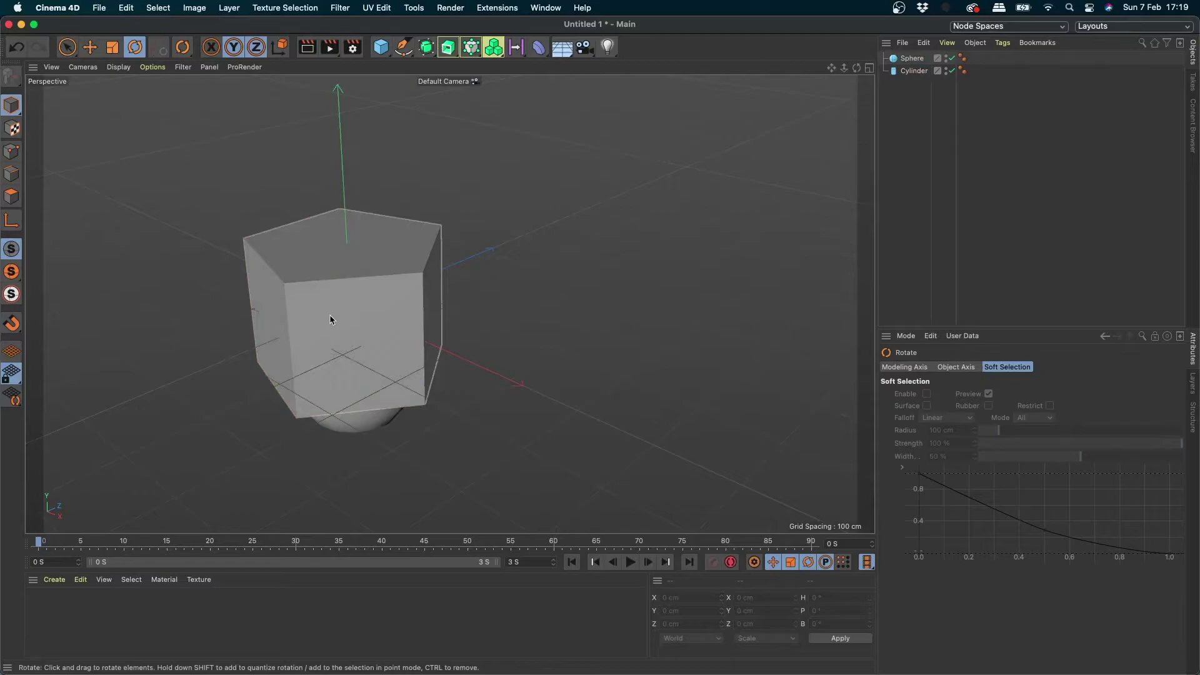
click(369, 270)
click(66, 47)
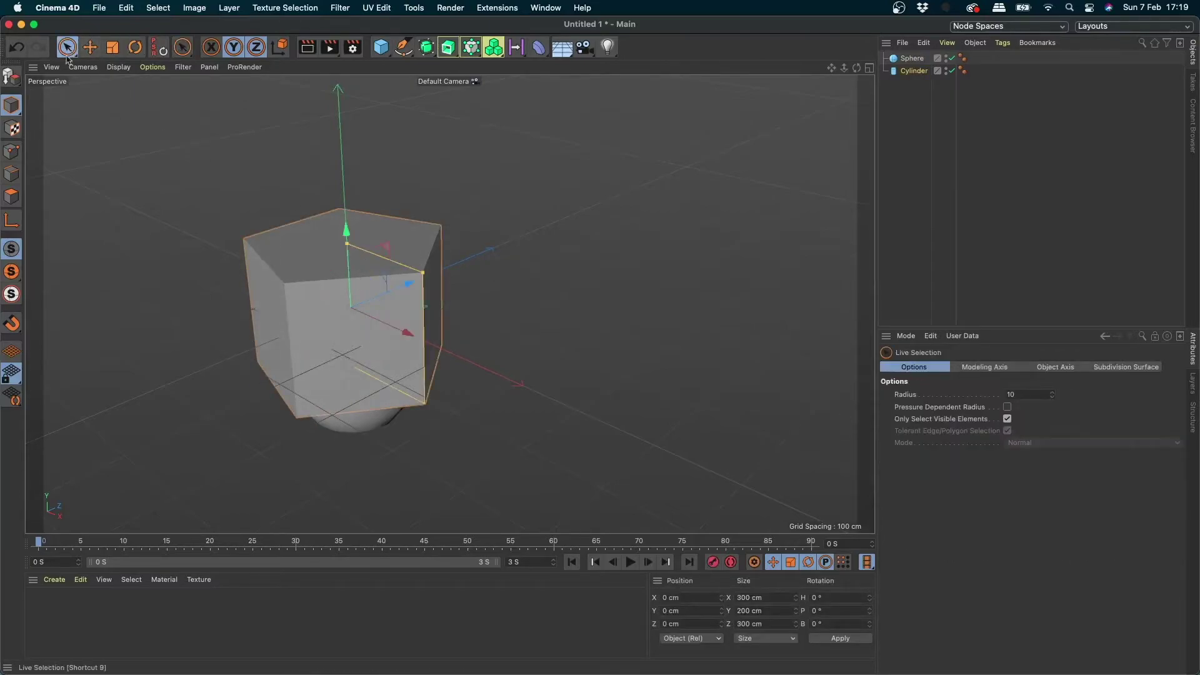
click(378, 321)
scroll(392, 337, up, 2)
mouse_move(391, 337)
alt+mouse_down()
mouse_move(246, 278)
mouse_move(363, 315)
mouse_move(289, 228)
alt+mouse_up()
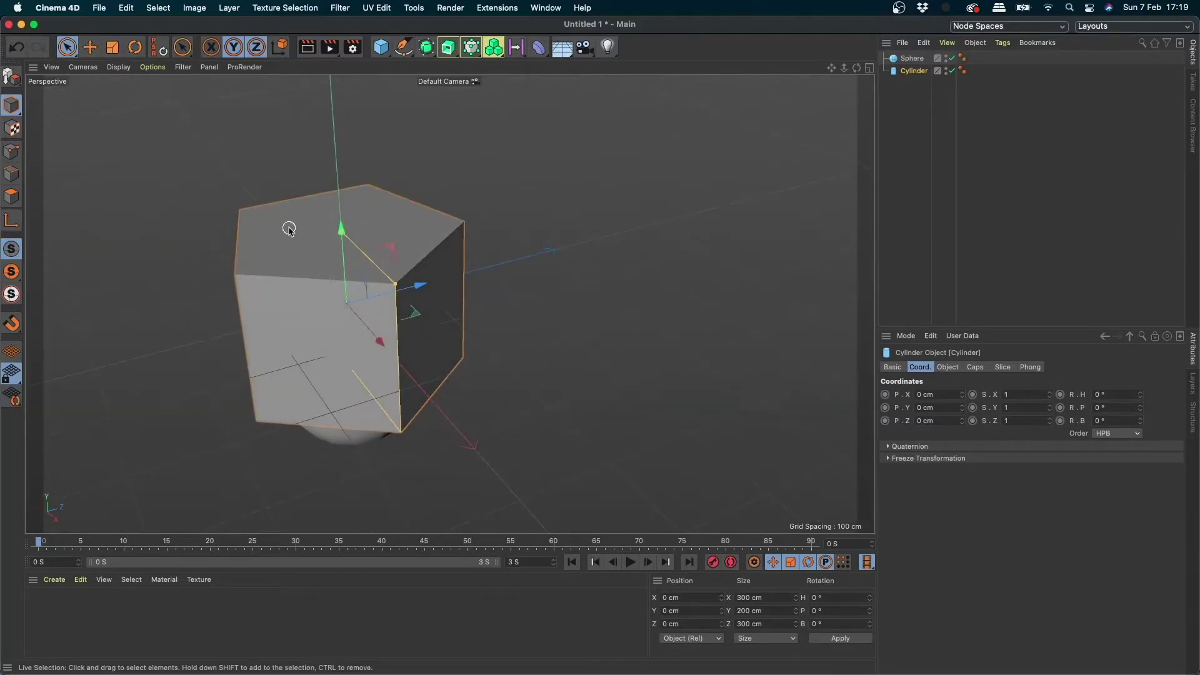
mouse_move(442, 265)
alt+mouse_down()
mouse_move(536, 276)
mouse_move(453, 298)
mouse_move(543, 271)
mouse_move(416, 340)
alt+mouse_up()
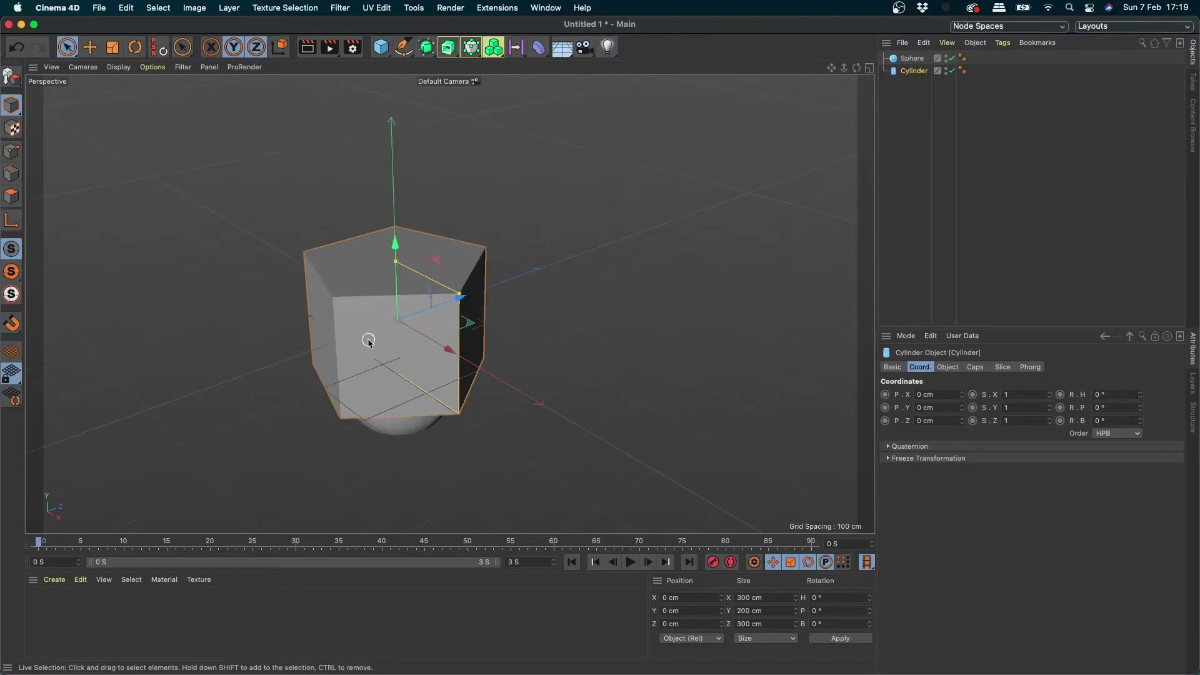
key(t)
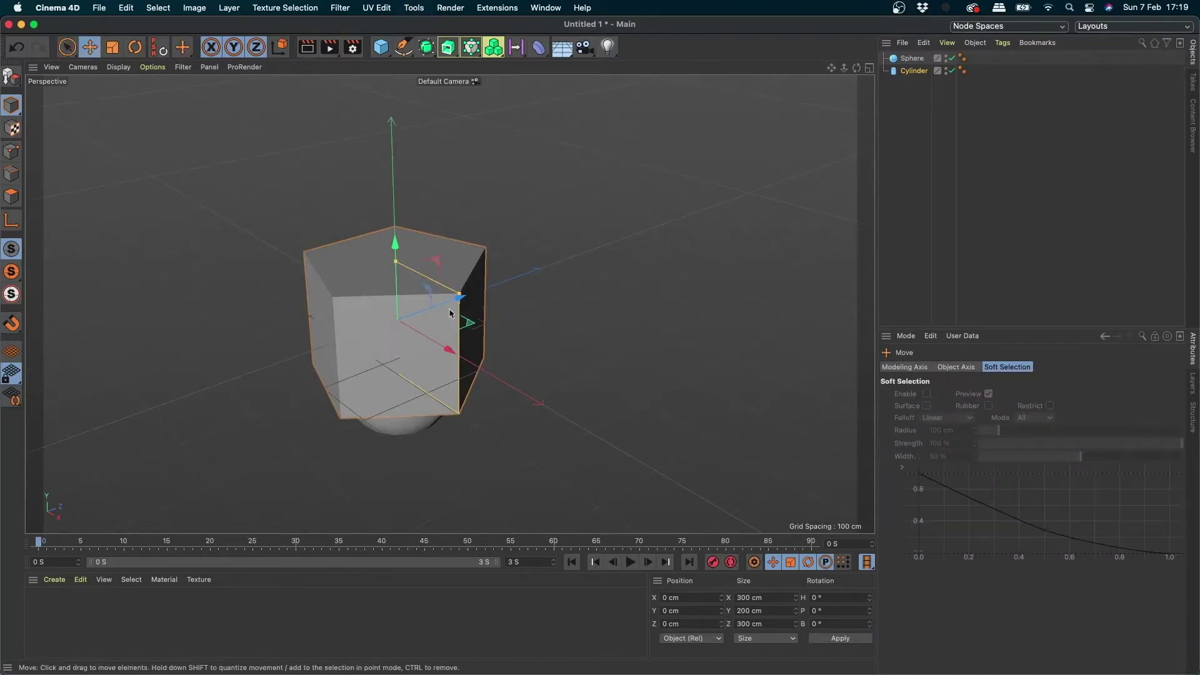
key(r)
key(t)
key(e)
key(t)
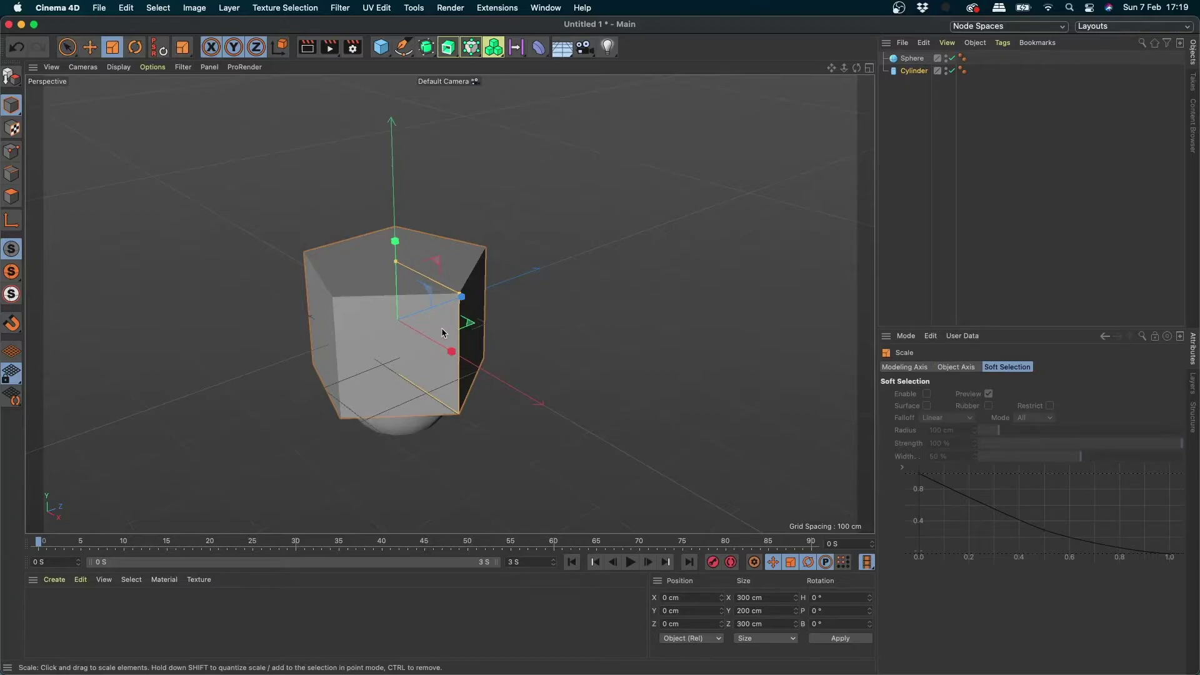
click(68, 49)
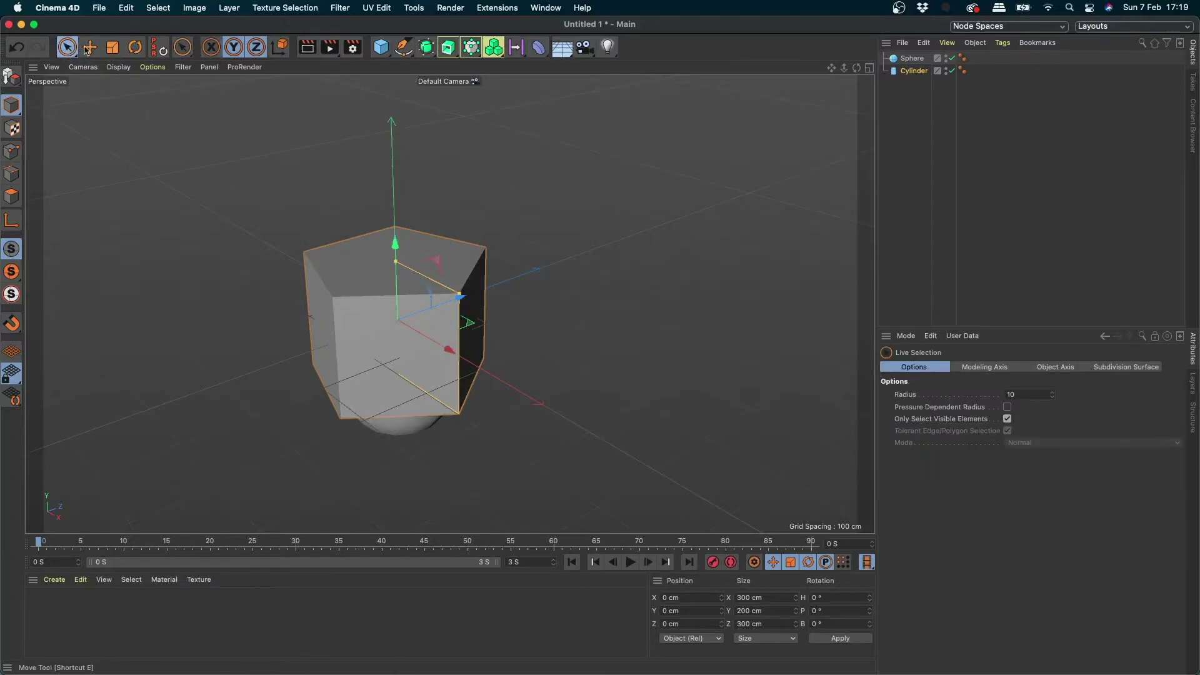
drag(442, 345, 433, 369)
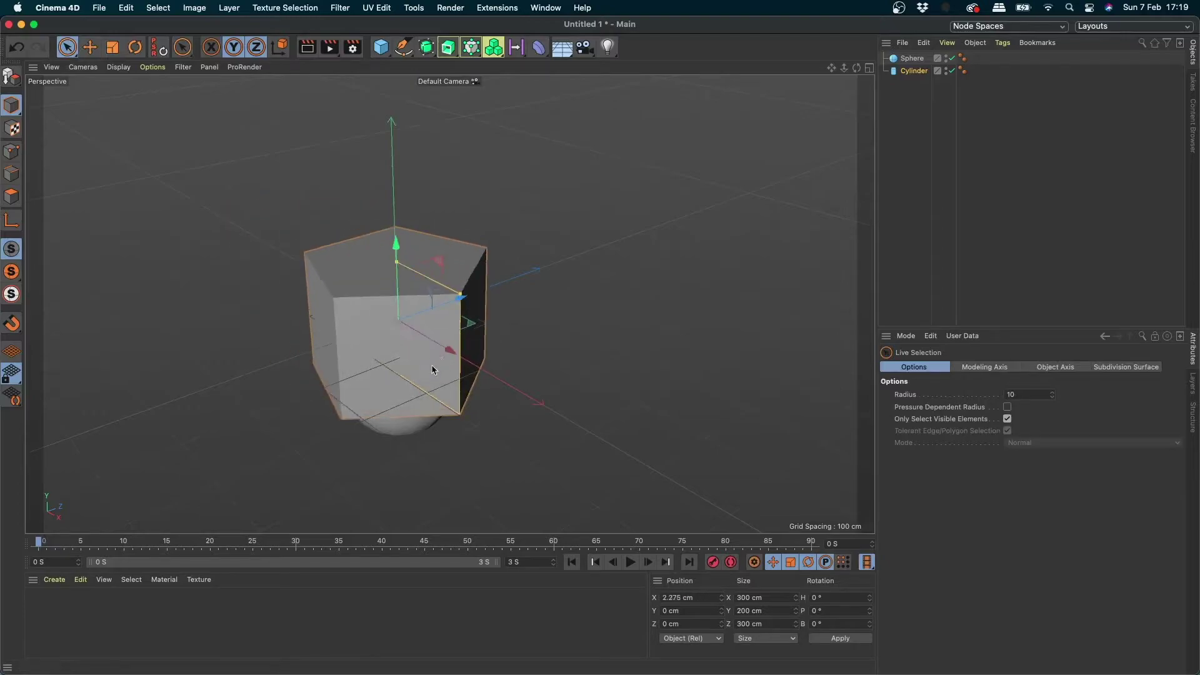
key(super+z)
drag(397, 261, 400, 289)
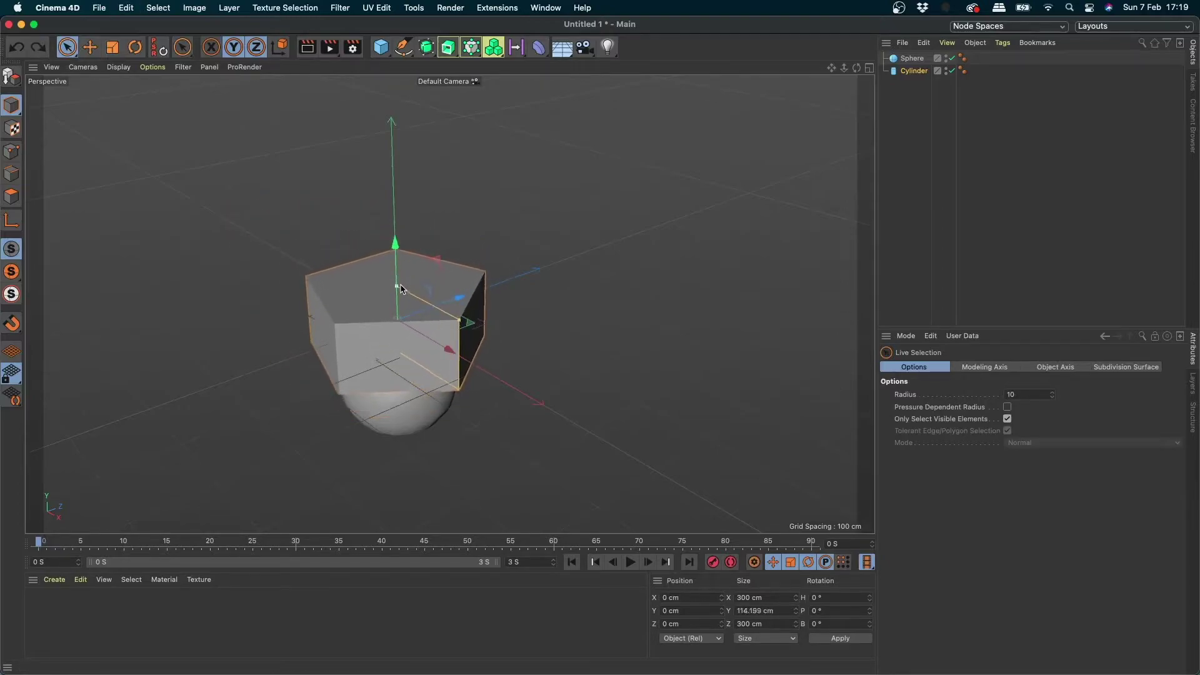
key(super+z)
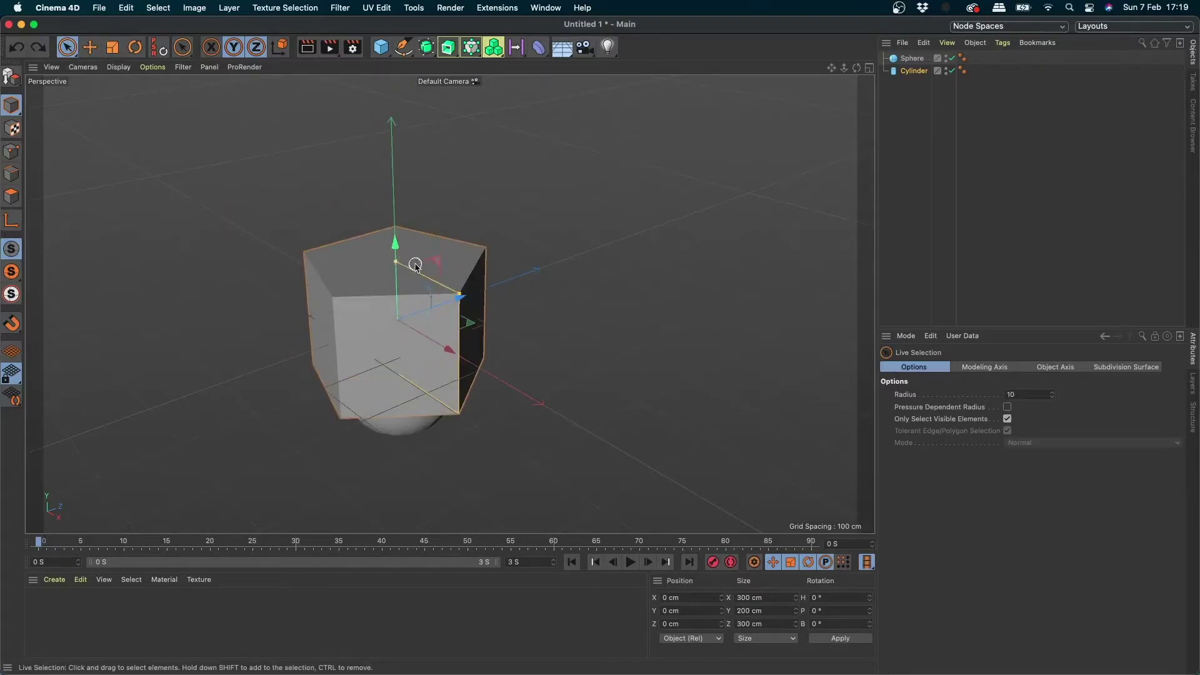
alt+drag(421, 259, 485, 294)
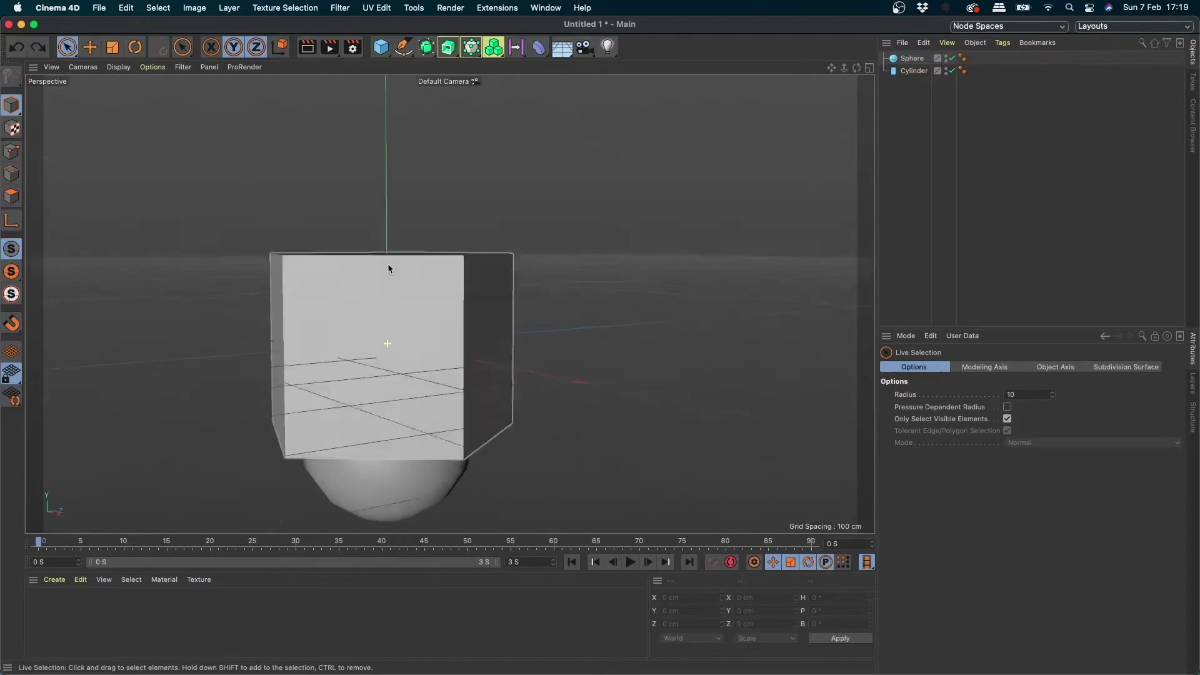
click(419, 343)
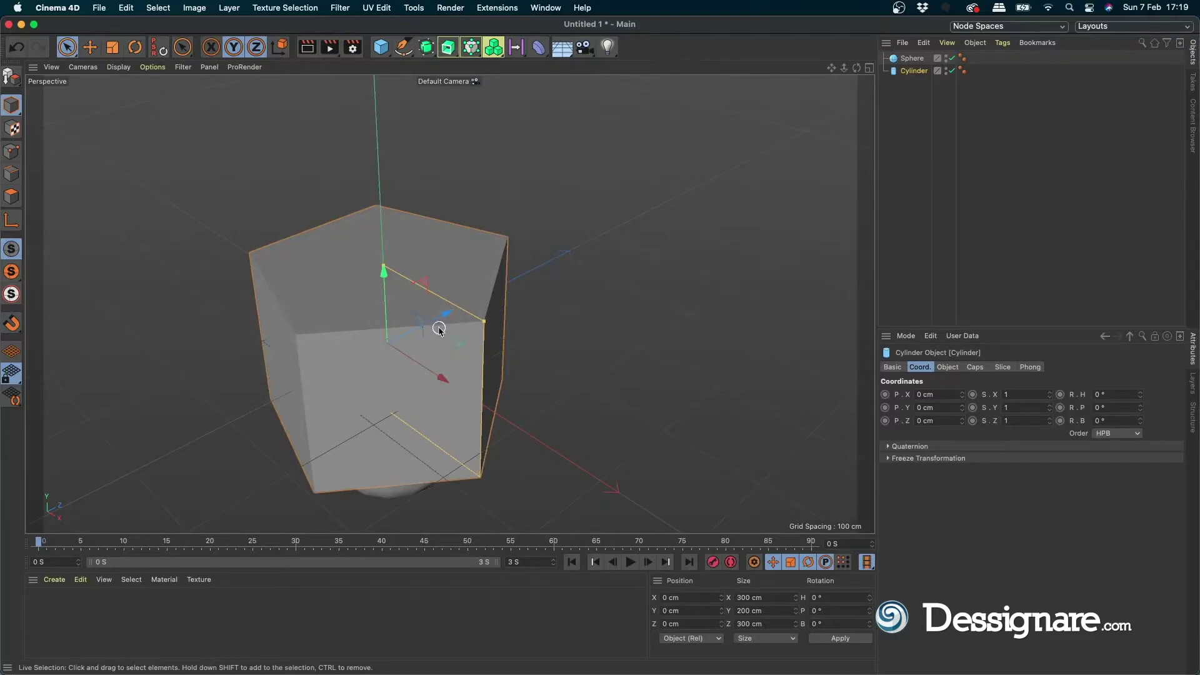
key(r)
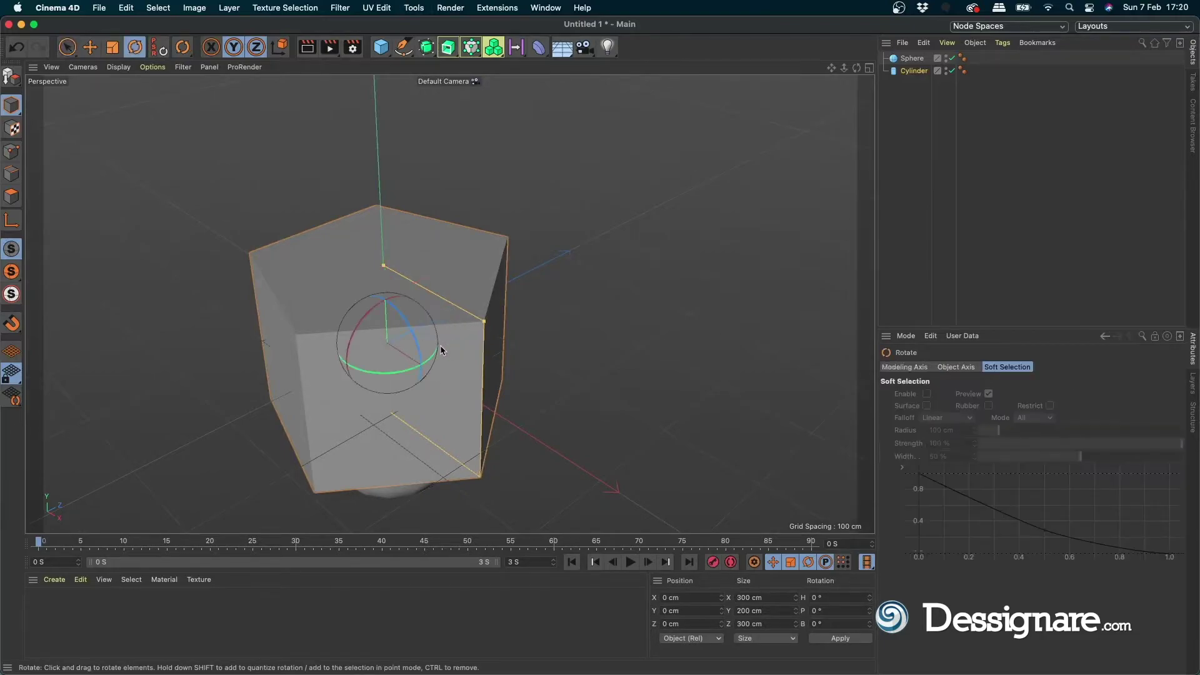
drag(405, 365, 399, 305)
key(space)
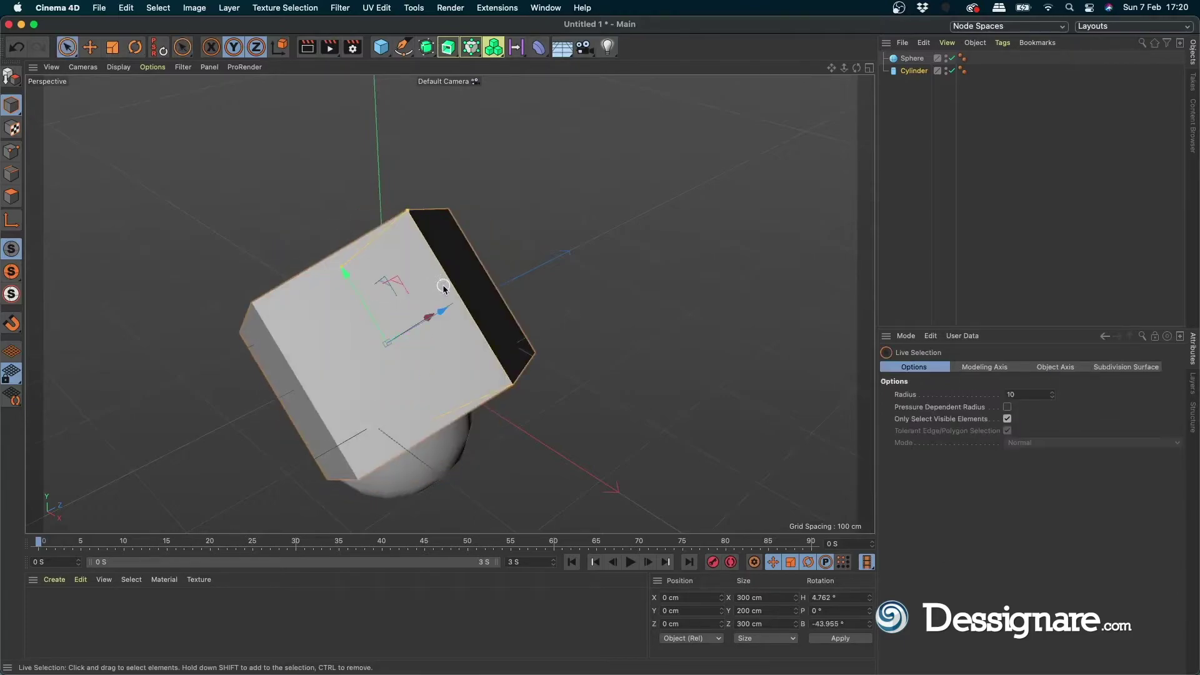
key(ctrl+z)
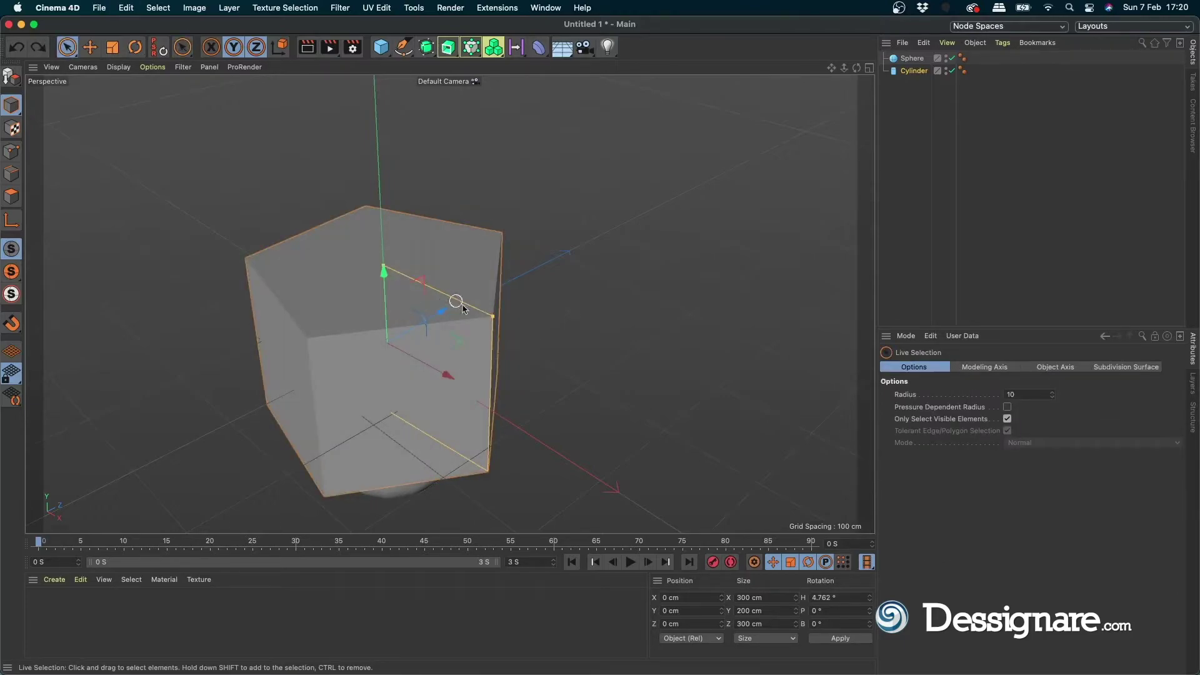
alt+drag(480, 346, 333, 238)
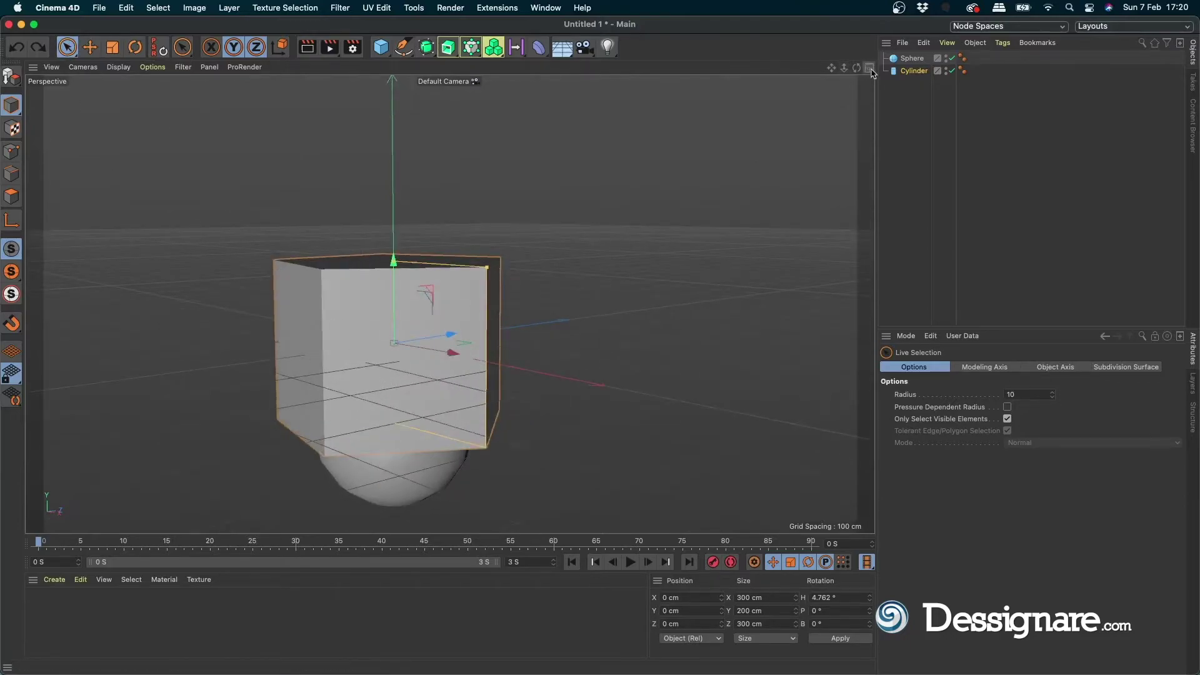
Step: Show the four views, select the sphere and zoom the Front view in on it
middle_click(610, 392)
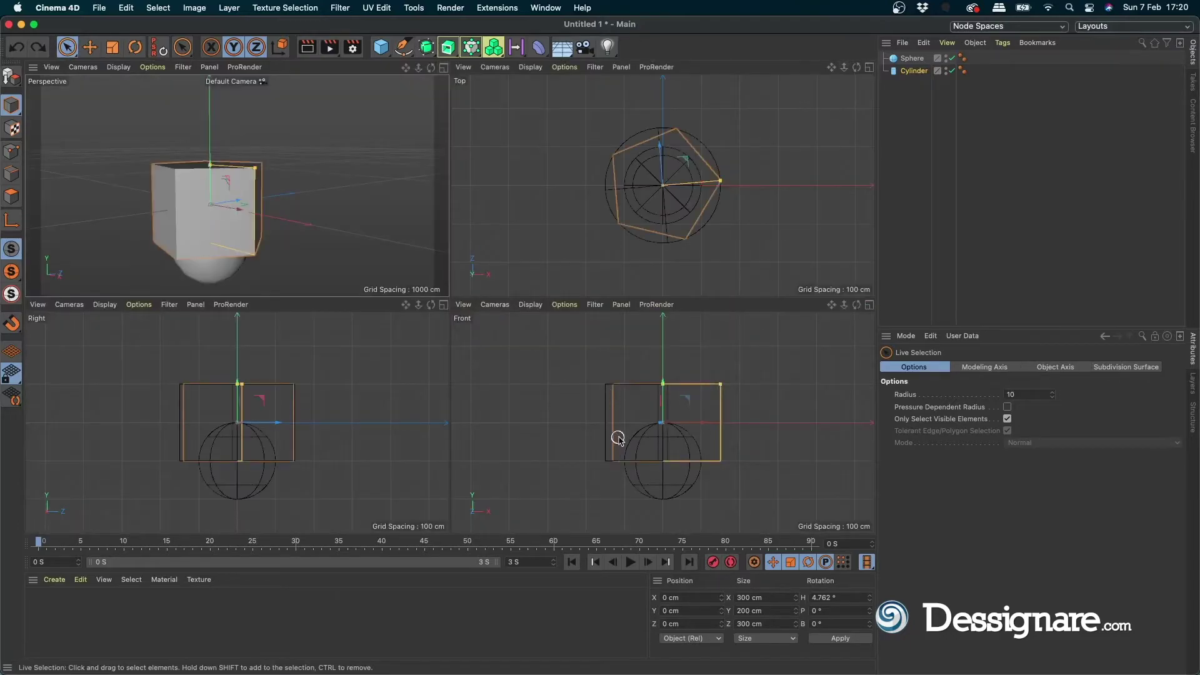
click(697, 496)
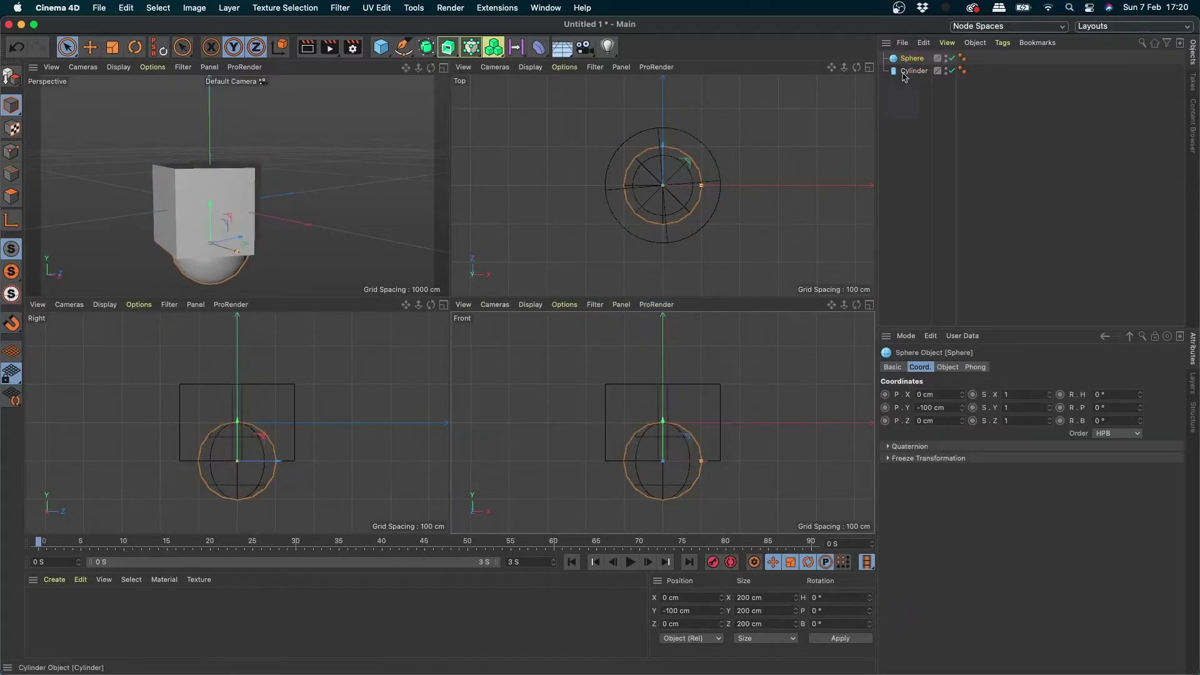
middle_drag(688, 482, 656, 420)
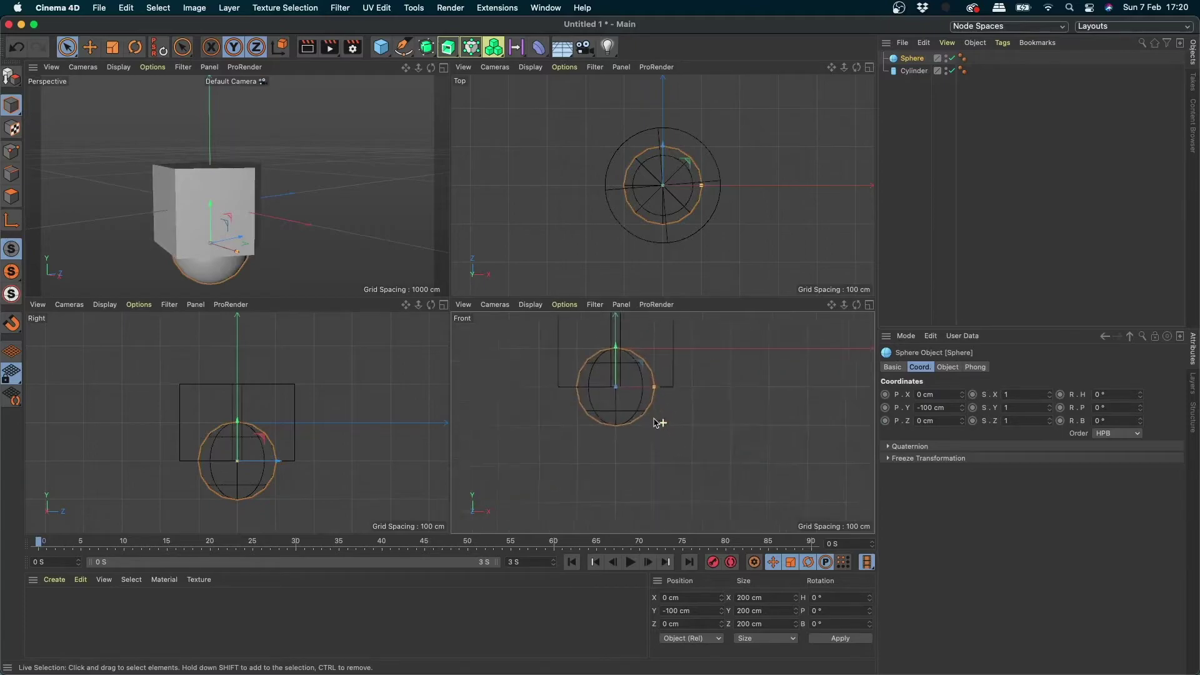
scroll(657, 421, up, 2)
scroll(695, 479, up, 2)
middle_drag(694, 478, 687, 468)
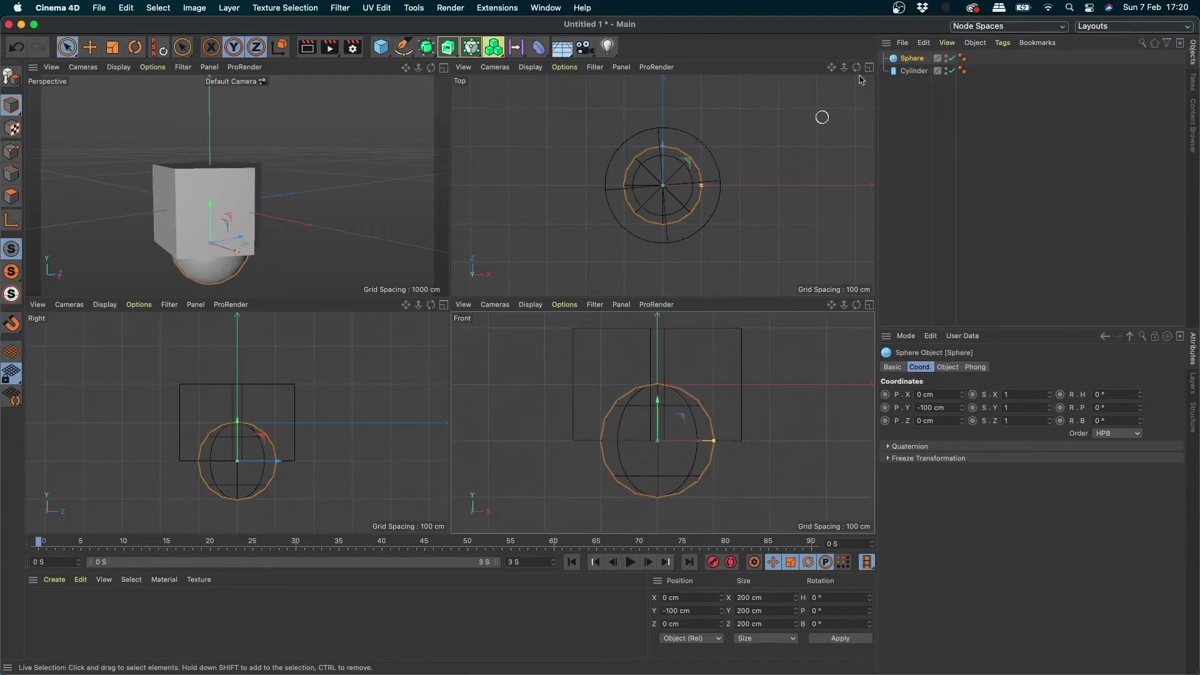
Step: Duplicate the sphere as Sphere.1 and drag it down to about Y -202 cm
mouse_move(657, 407)
ctrl+mouse_down()
mouse_move(665, 441)
mouse_move(668, 358)
mouse_move(660, 458)
mouse_move(654, 347)
mouse_move(654, 363)
ctrl+mouse_up()
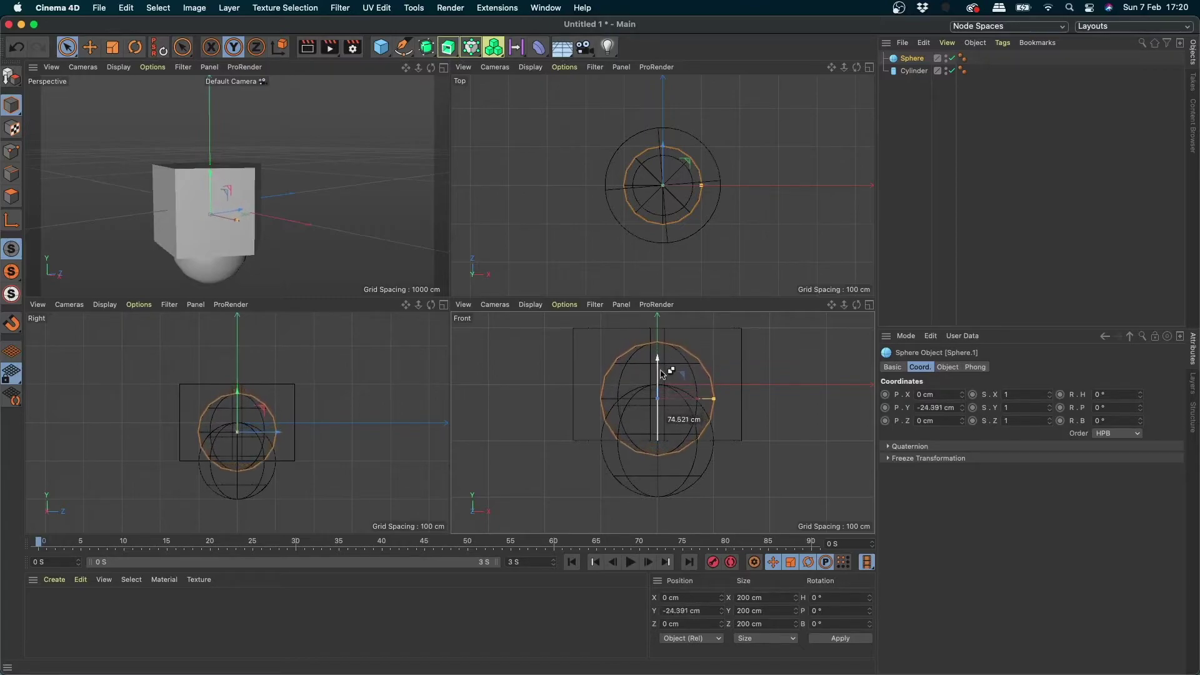
mouse_move(670, 416)
mouse_down()
mouse_move(671, 361)
mouse_move(658, 460)
mouse_up()
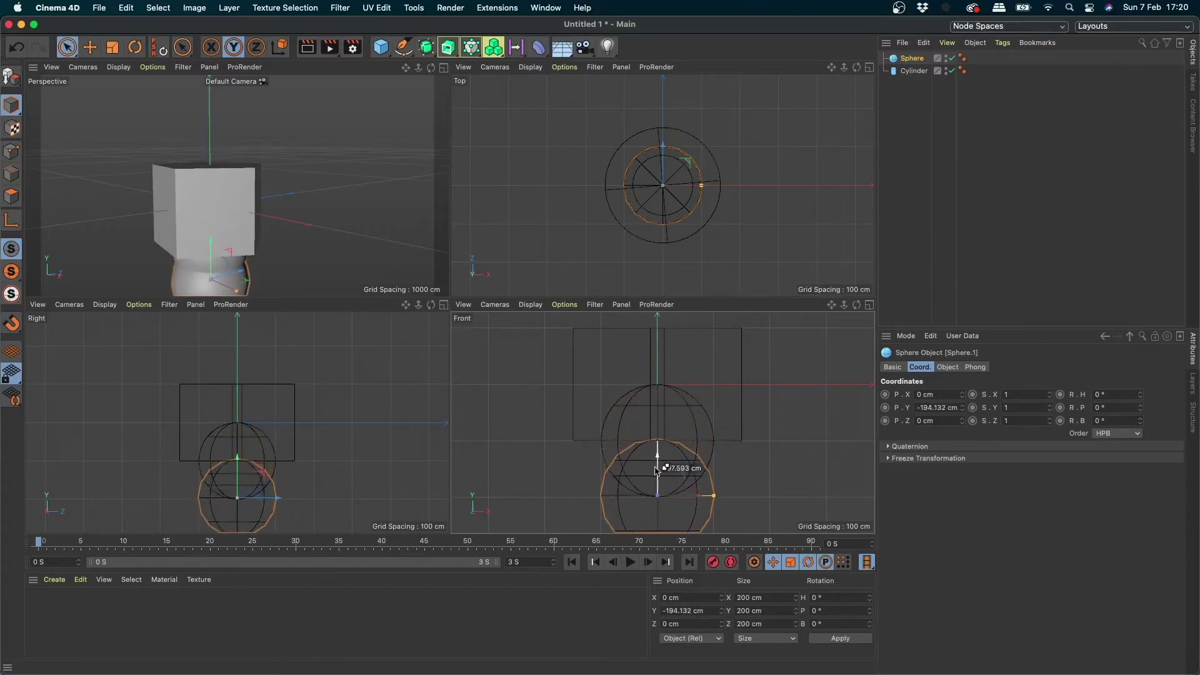
mouse_move(657, 460)
mouse_down()
mouse_move(657, 386)
mouse_move(668, 386)
mouse_up()
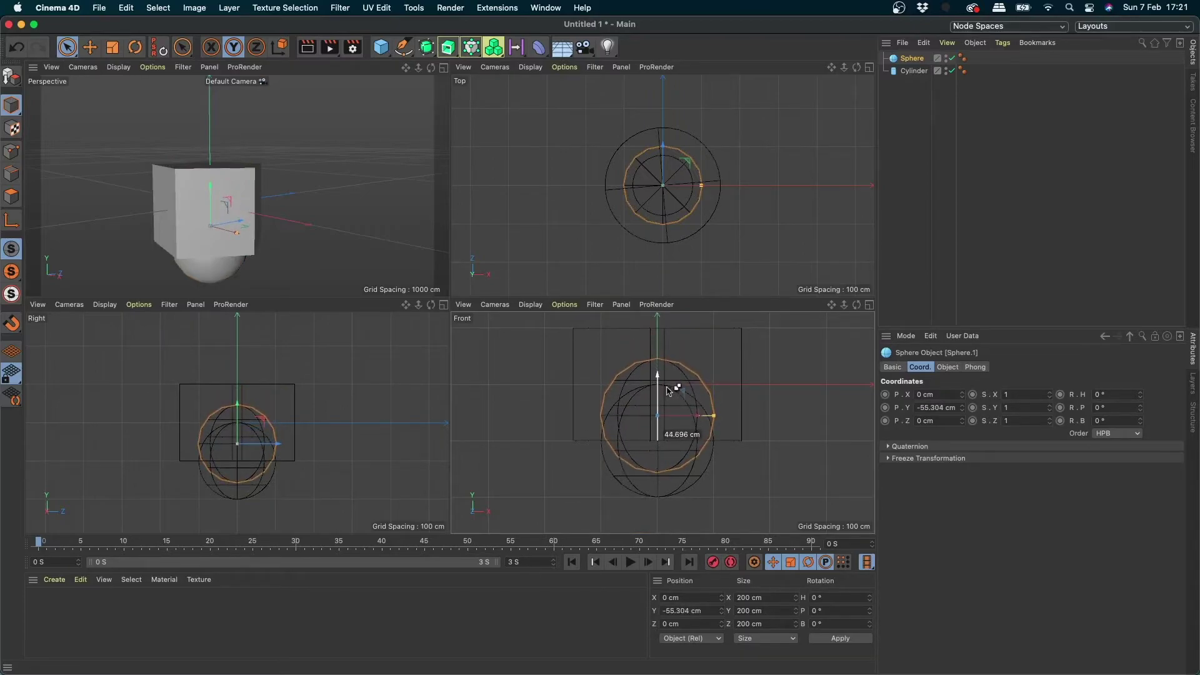
drag(667, 389, 656, 442)
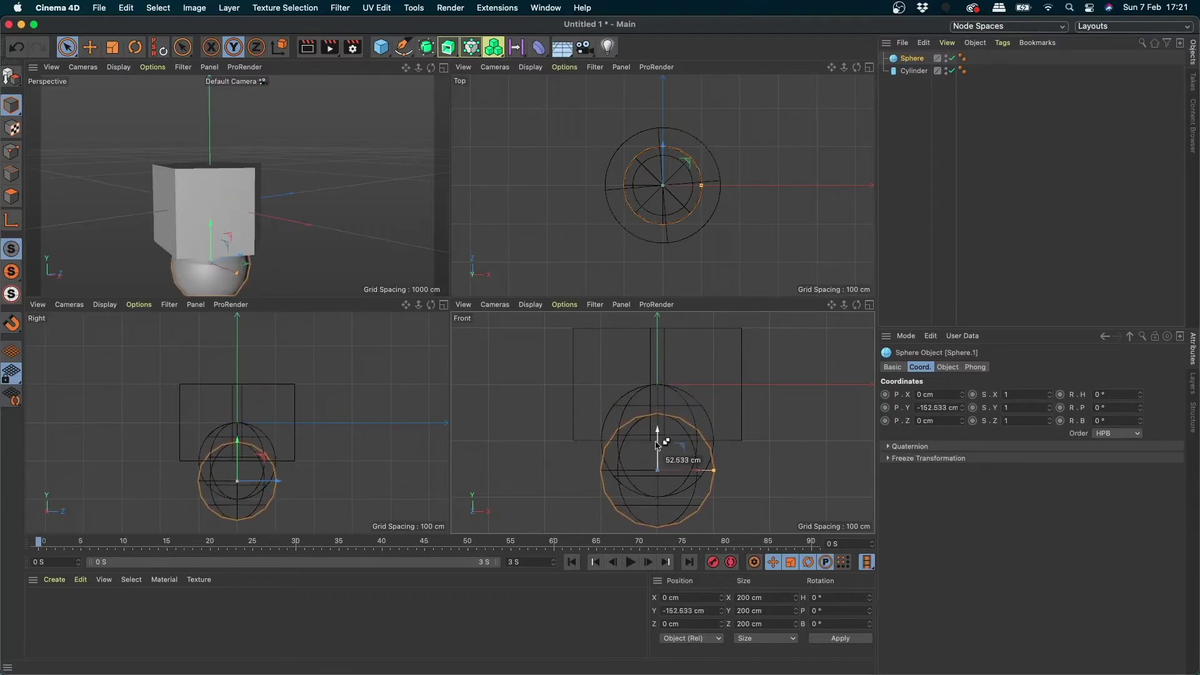
mouse_move(658, 443)
mouse_down()
mouse_move(664, 383)
mouse_move(664, 473)
mouse_up()
click(931, 411)
text(-202)
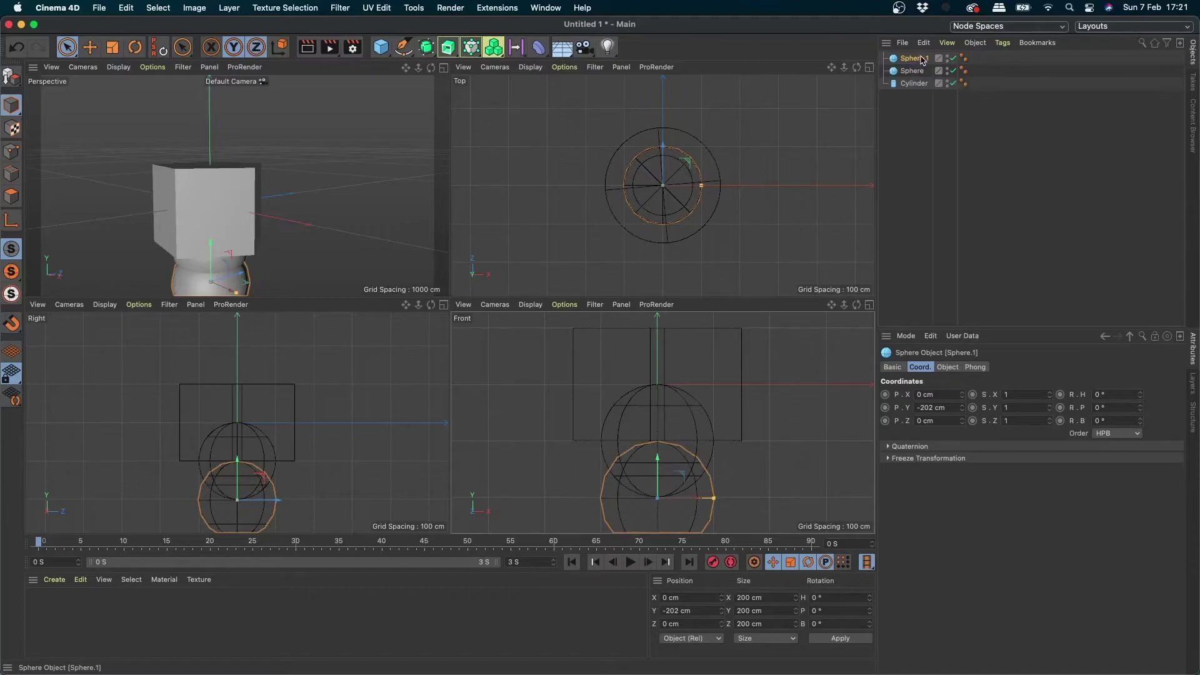
Step: Rename the sphere copy PUNTA and set its Y position to -200 cm
double_click(934, 408)
double_click(927, 59)
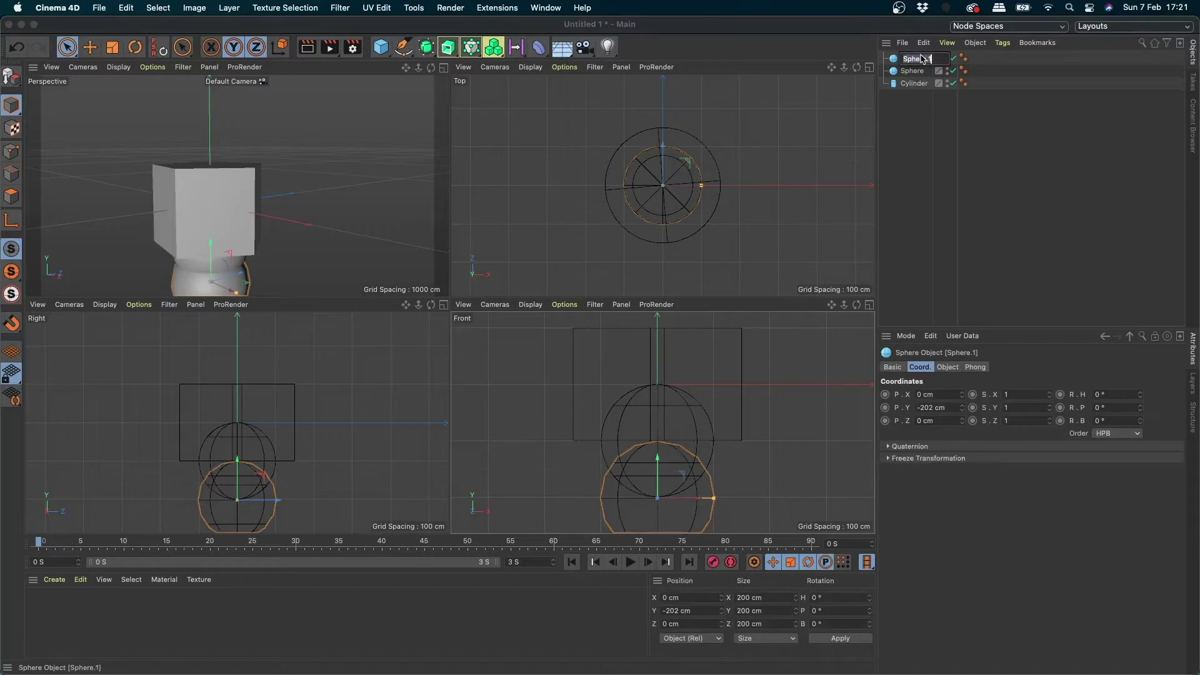
text(PUNTA)
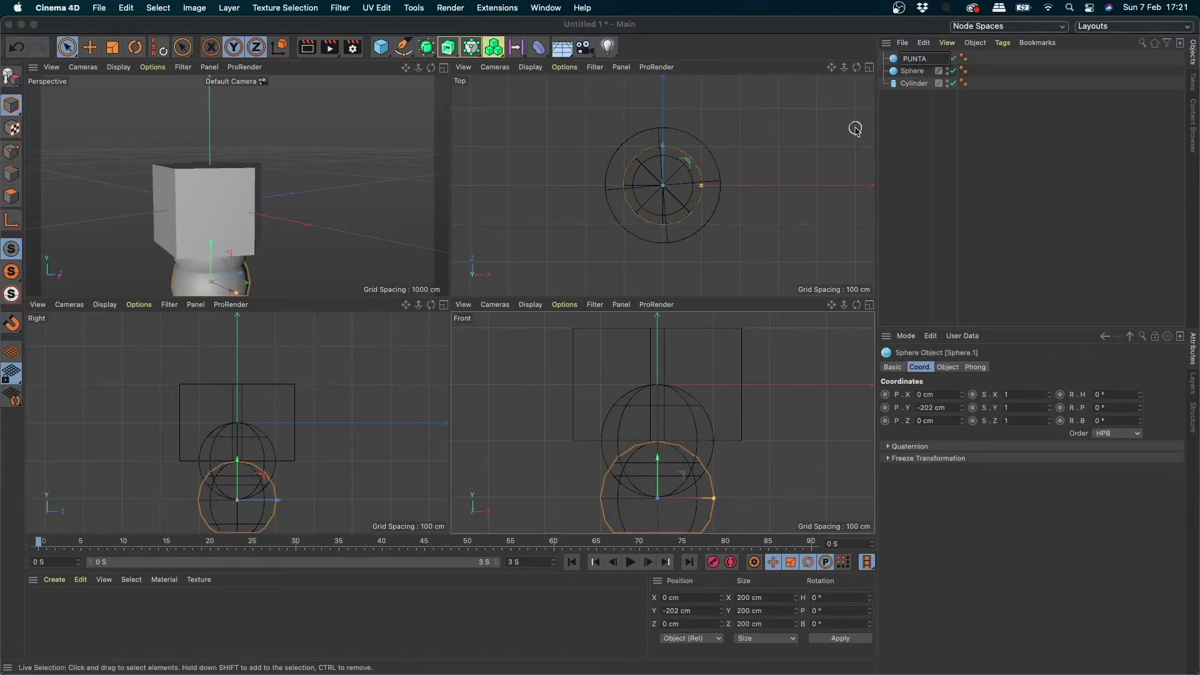
key(Return)
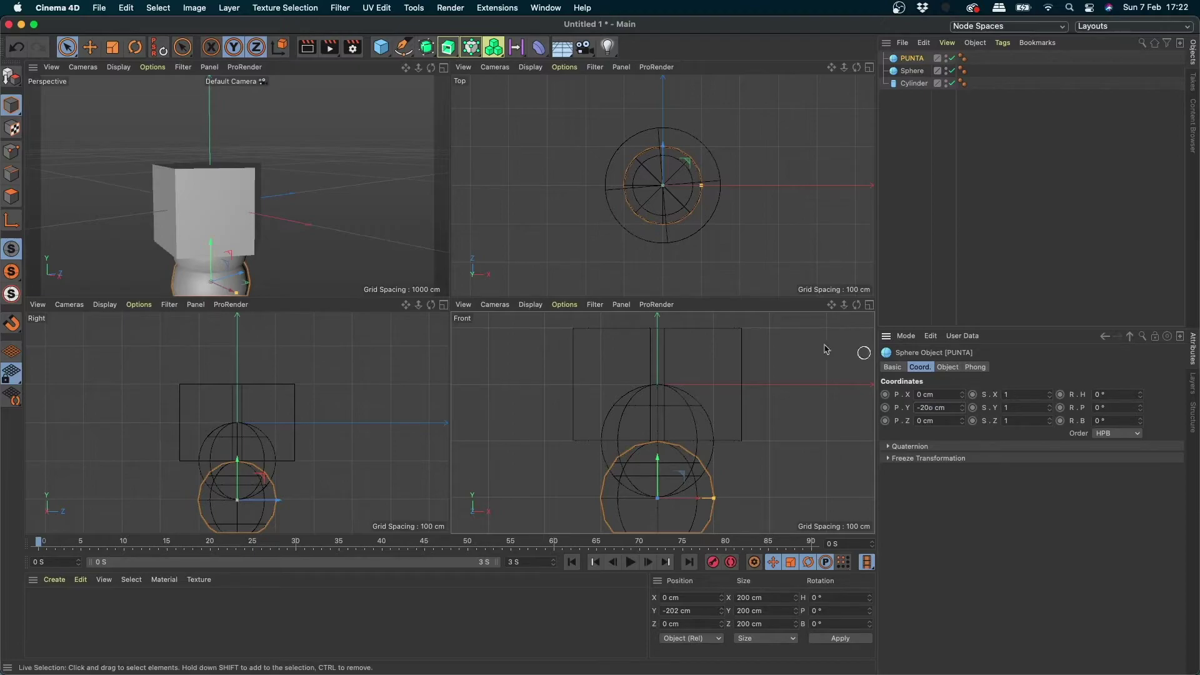
key(BackSpace)
key(Return)
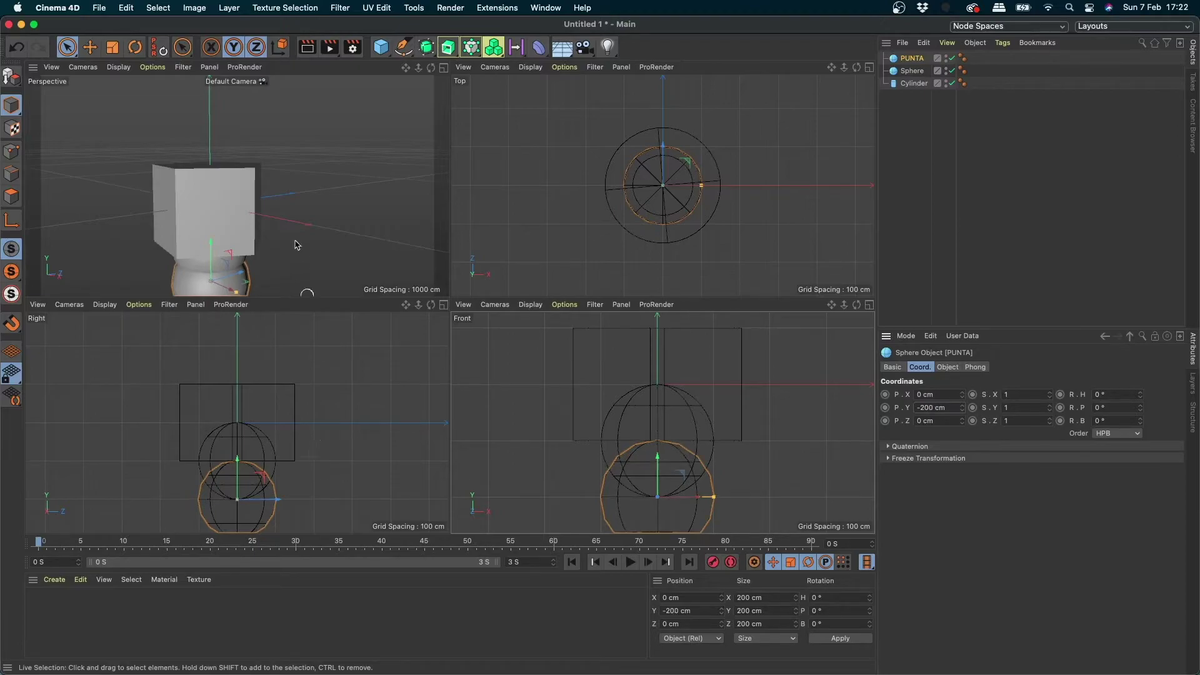
Step: Shrink PUNTA's radius to 10 cm to form a small tip
key(F1)
mouse_move(547, 373)
alt+mouse_down()
mouse_move(450, 303)
mouse_move(469, 325)
mouse_move(441, 260)
mouse_move(448, 306)
alt+mouse_up()
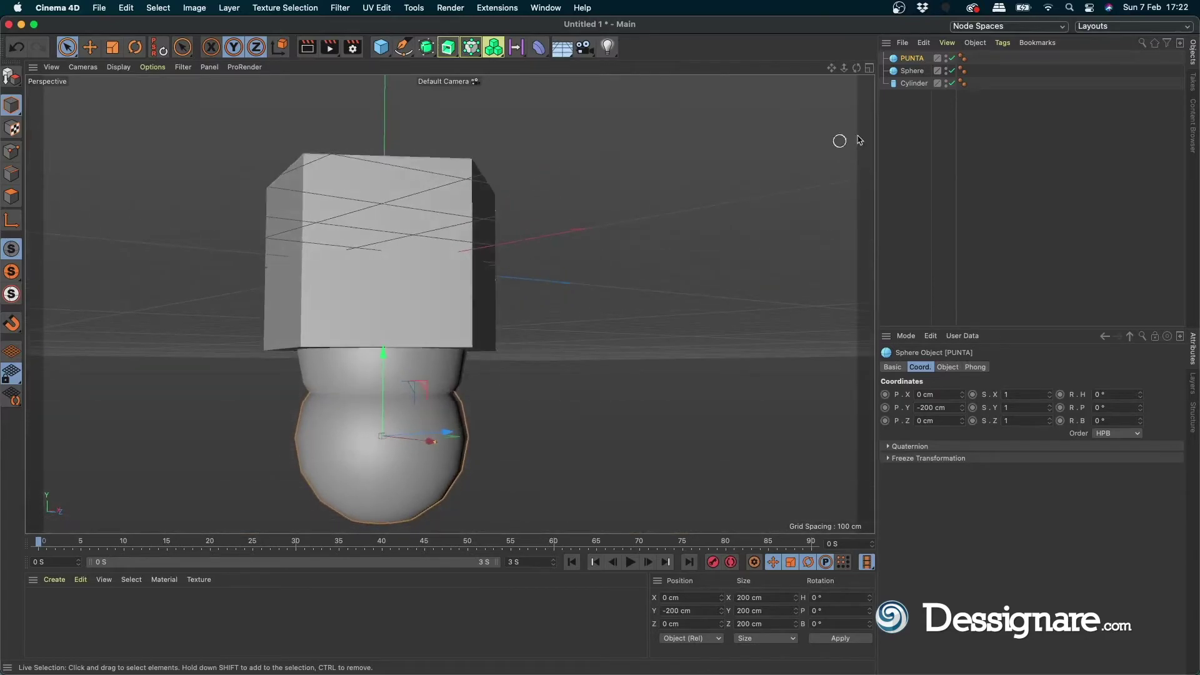
click(947, 367)
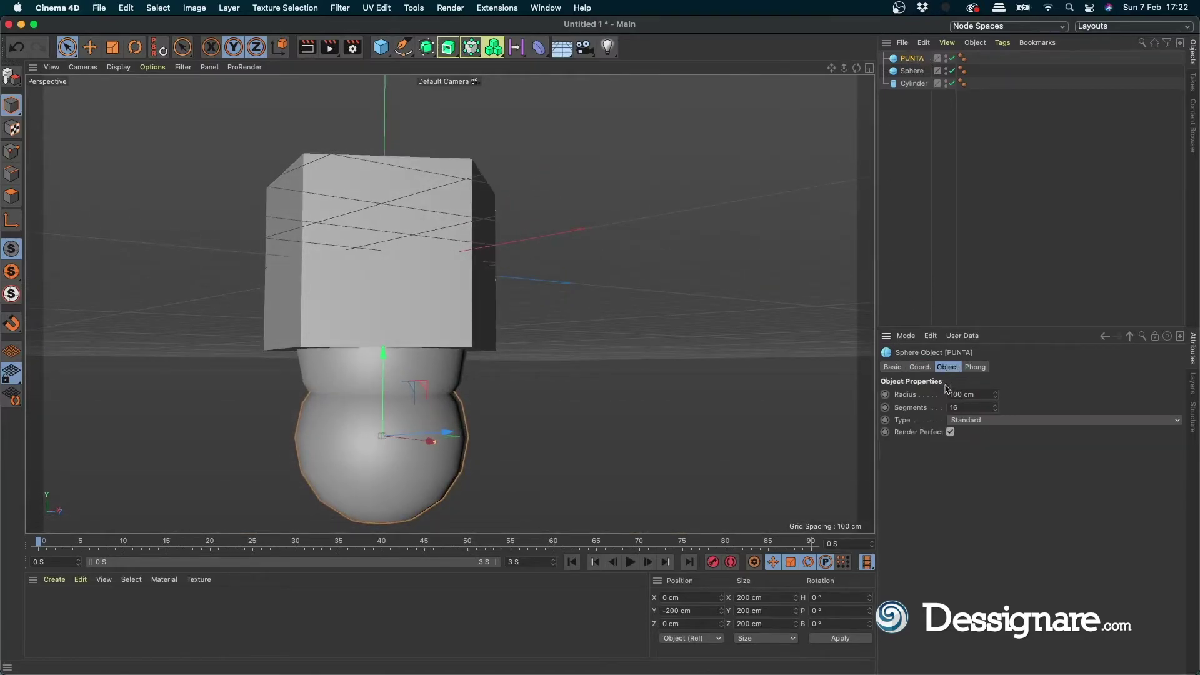
click(926, 368)
text(50)
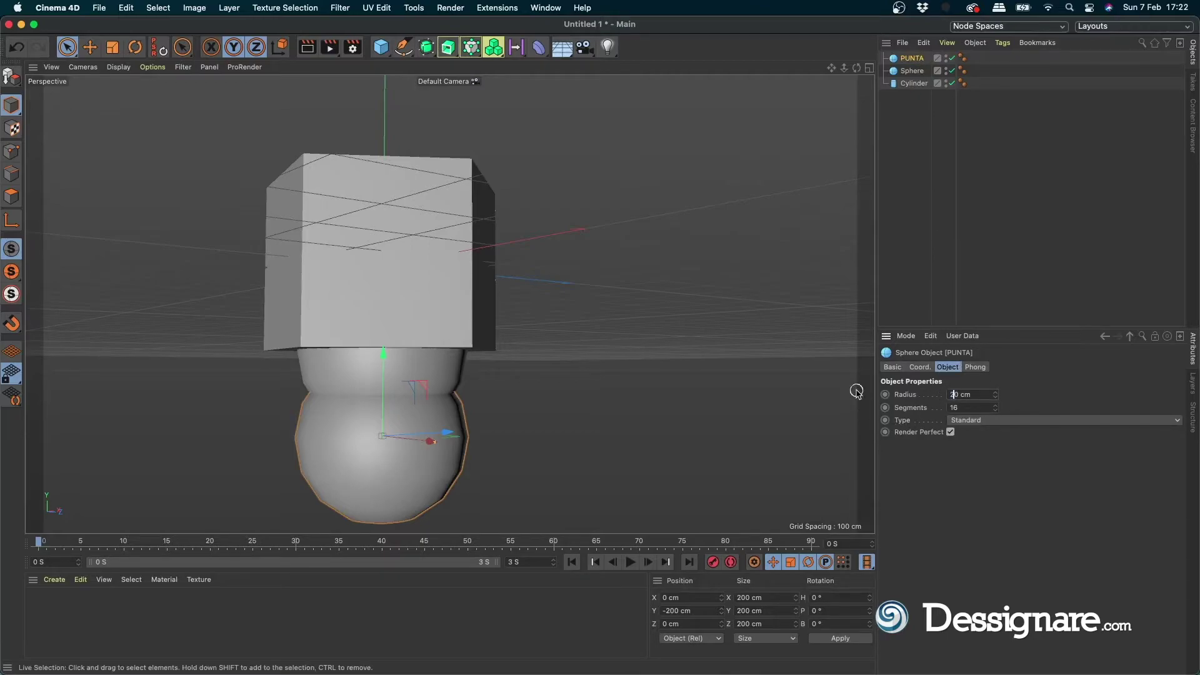
key(Return)
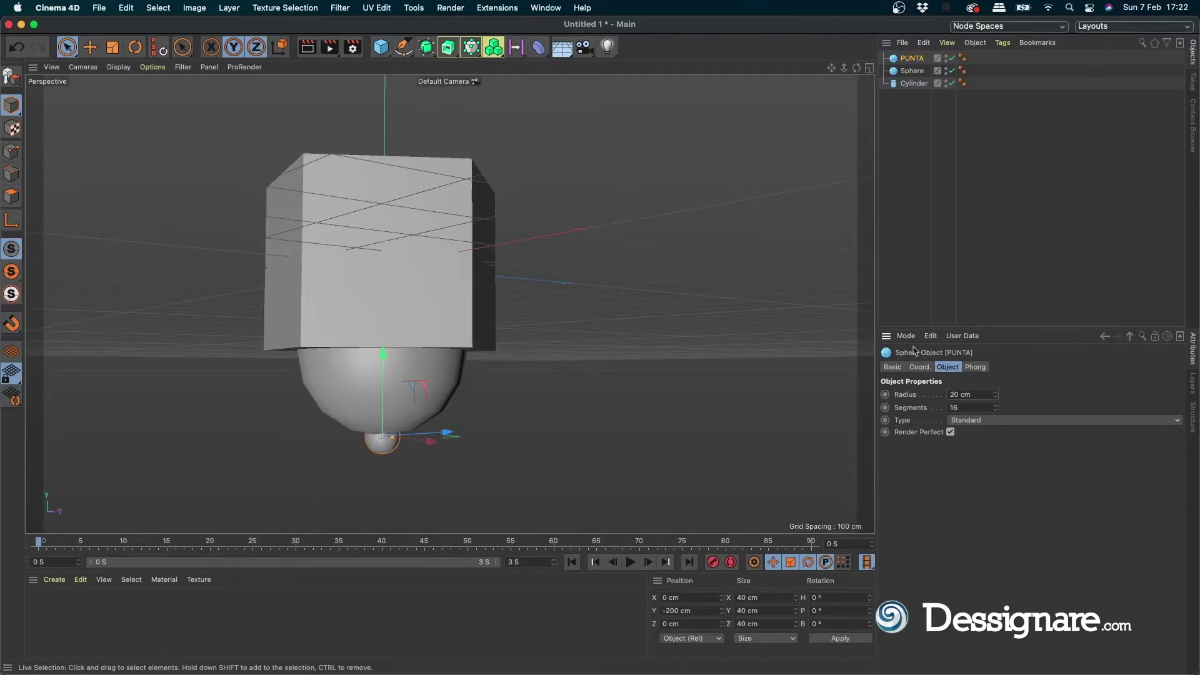
text(10)
key(Return)
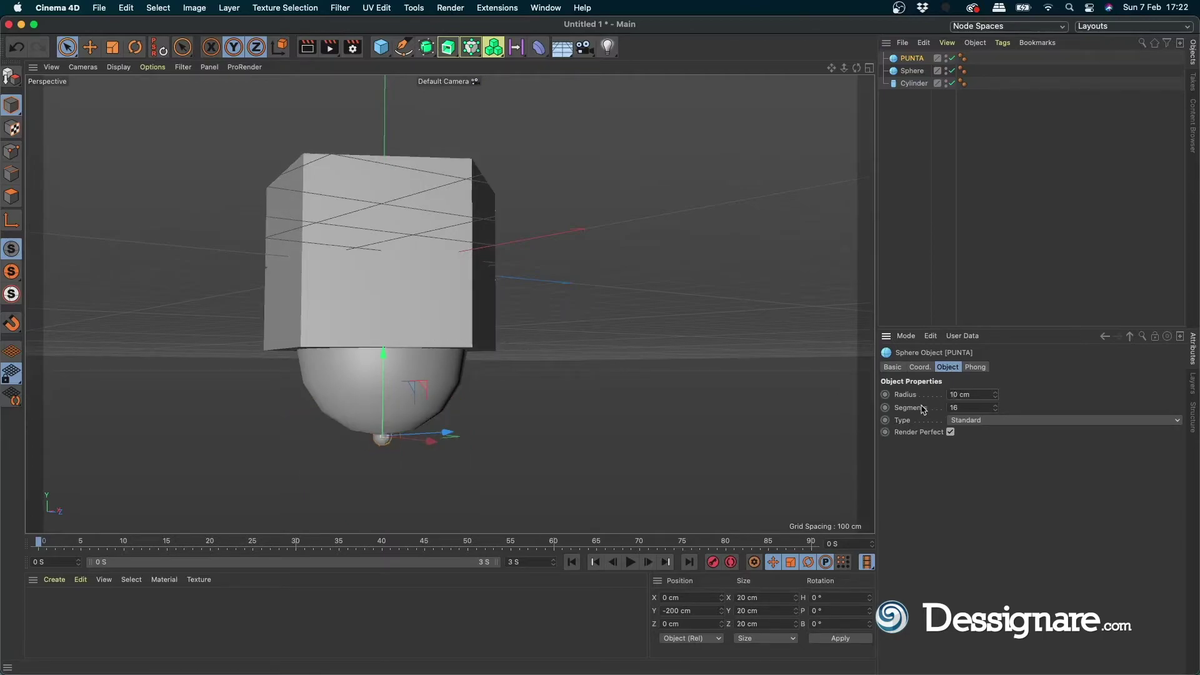
mouse_move(450, 388)
alt+mouse_down()
mouse_move(388, 219)
mouse_move(485, 380)
mouse_move(429, 429)
mouse_move(447, 375)
alt+mouse_up()
Step: Rename Cylinder to CUERPO and Sphere to BASE in the Object Manager
double_click(914, 83)
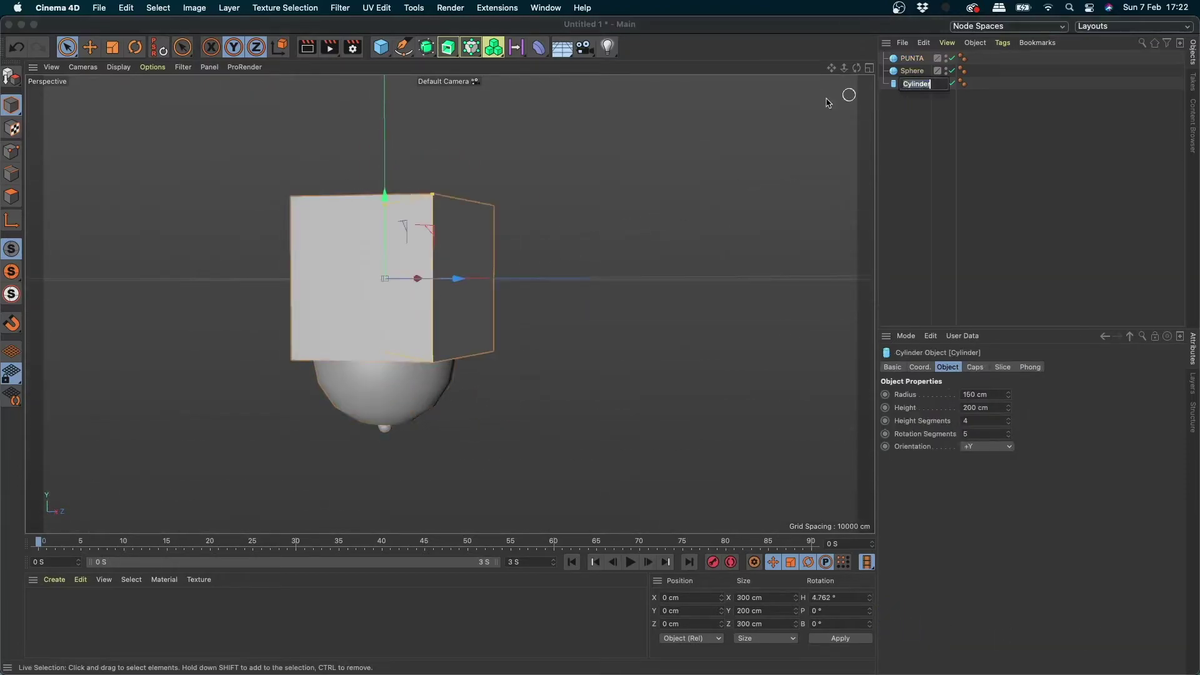
text(CUERPO)
key(Return)
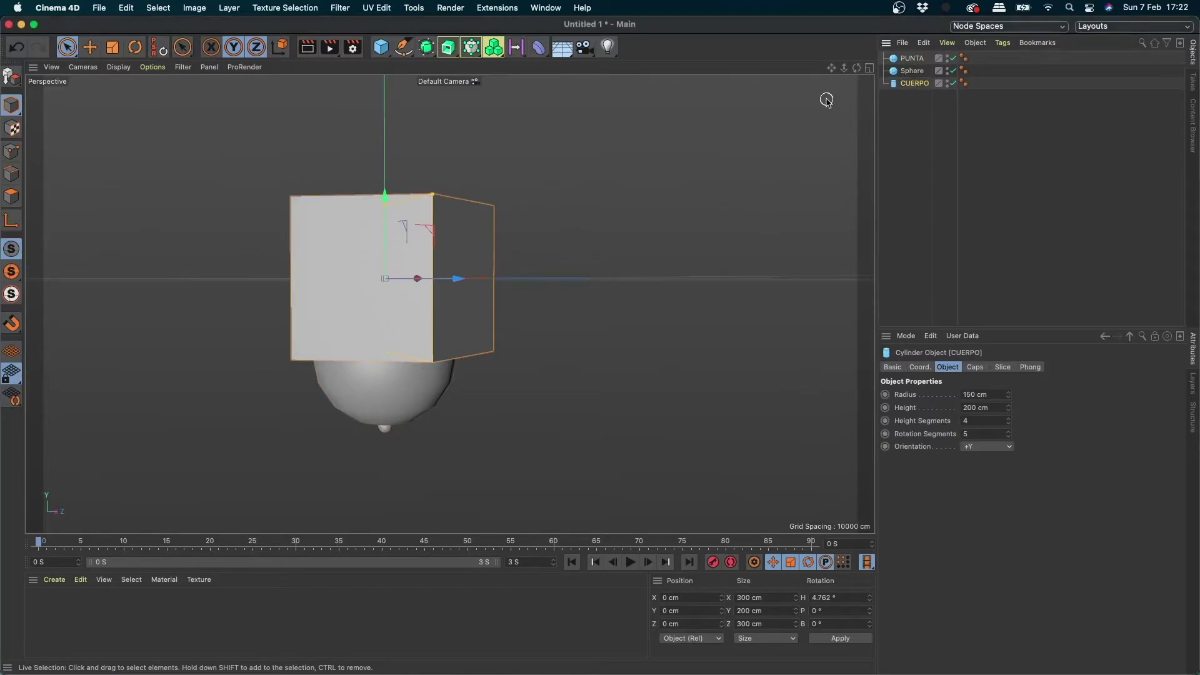
double_click(913, 71)
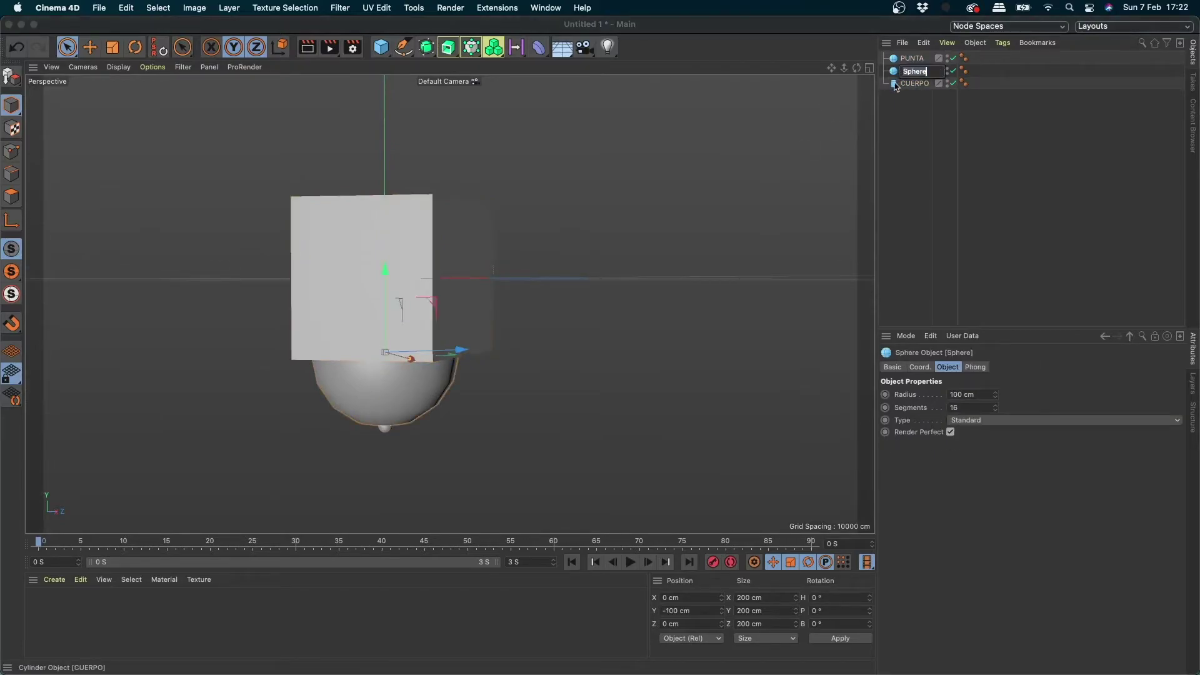
text(BASE)
key(Return)
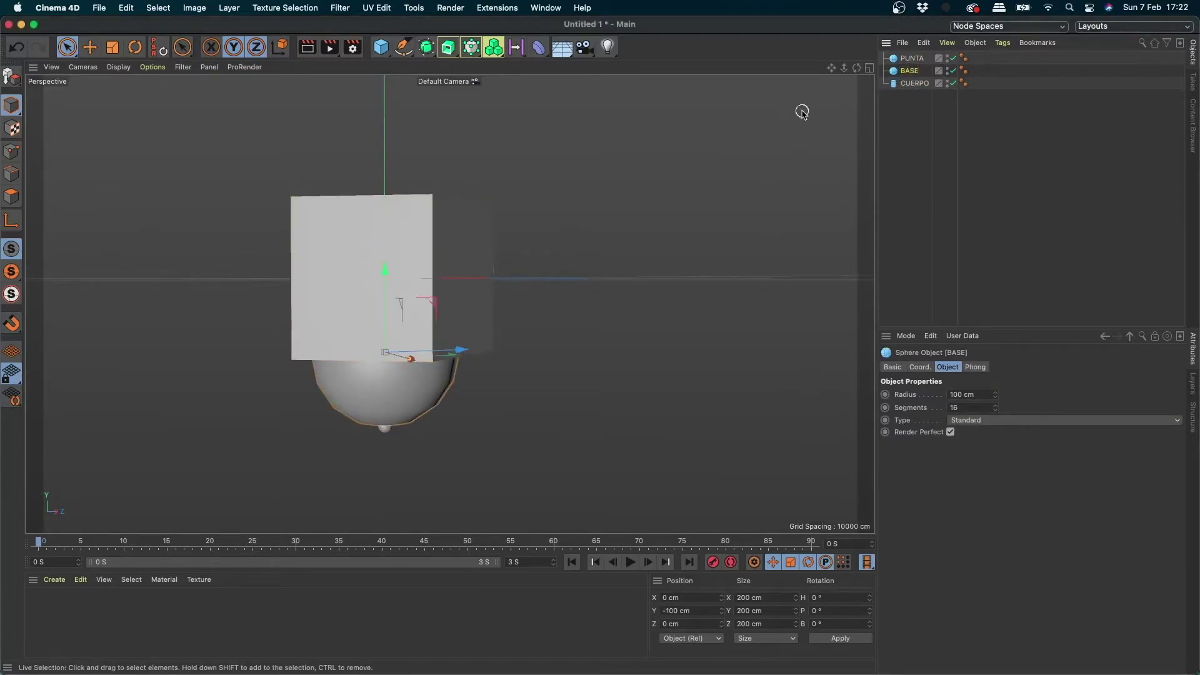
click(812, 164)
mouse_move(517, 241)
alt+mouse_down()
mouse_move(516, 284)
mouse_move(415, 315)
mouse_move(455, 297)
mouse_move(446, 176)
alt+mouse_up()
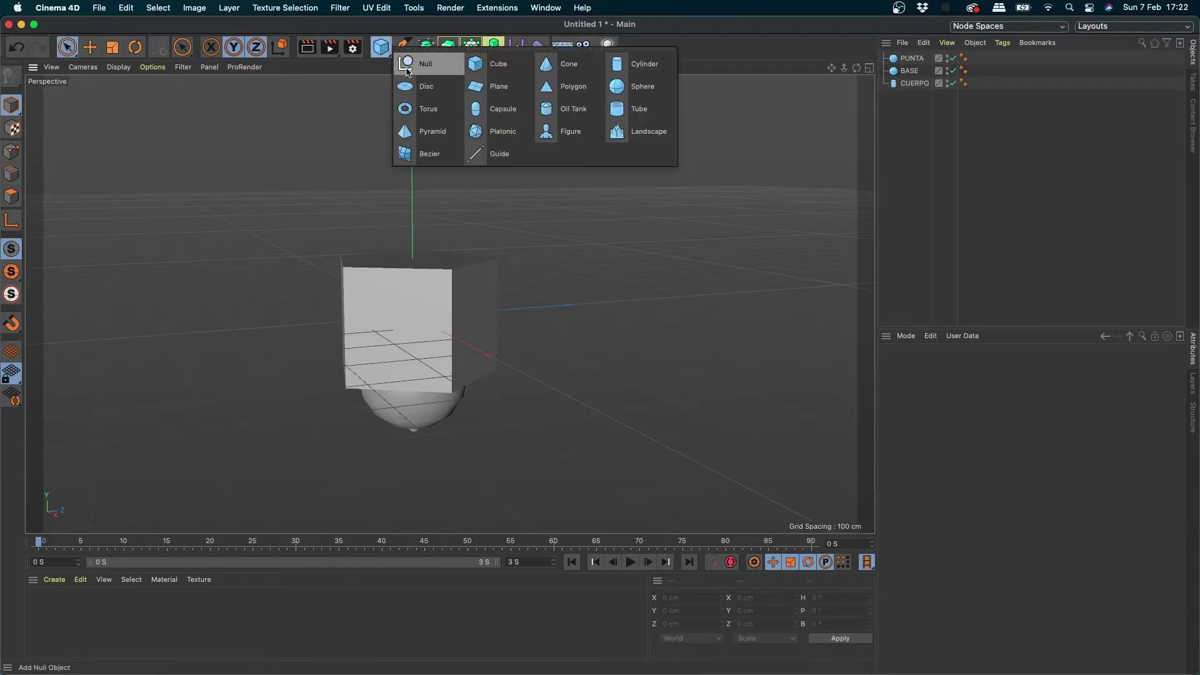
Step: Add a new cylinder and drag it upward in the four-view Front view
drag(382, 49, 658, 69)
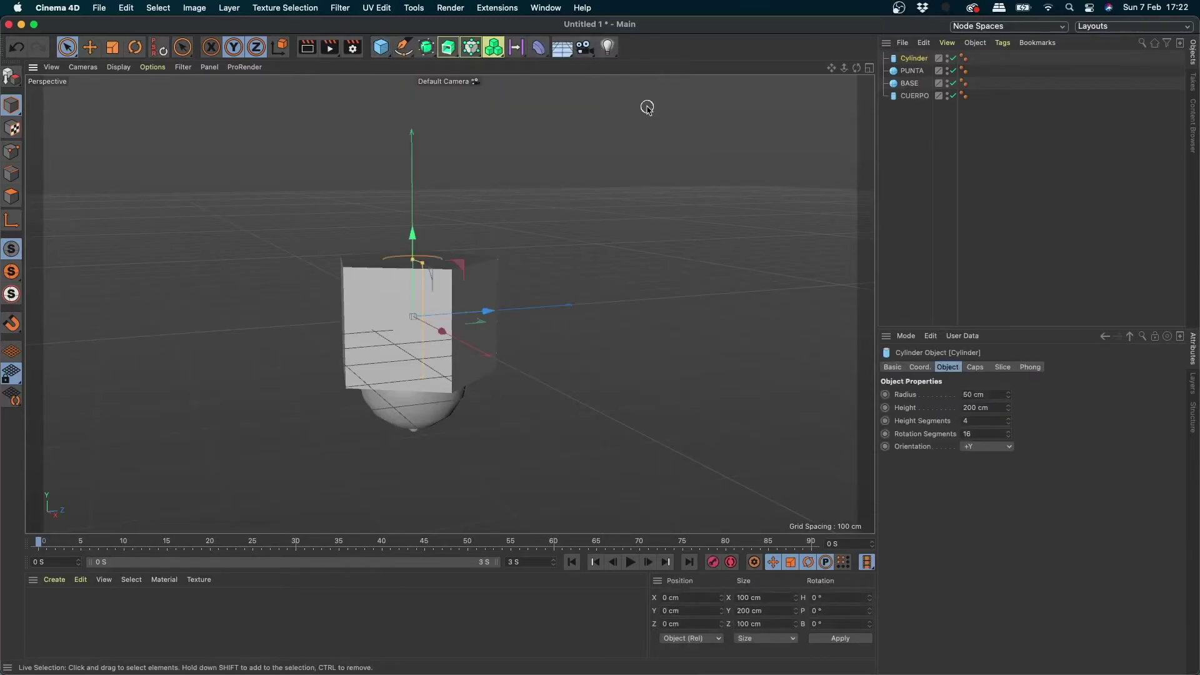
click(869, 68)
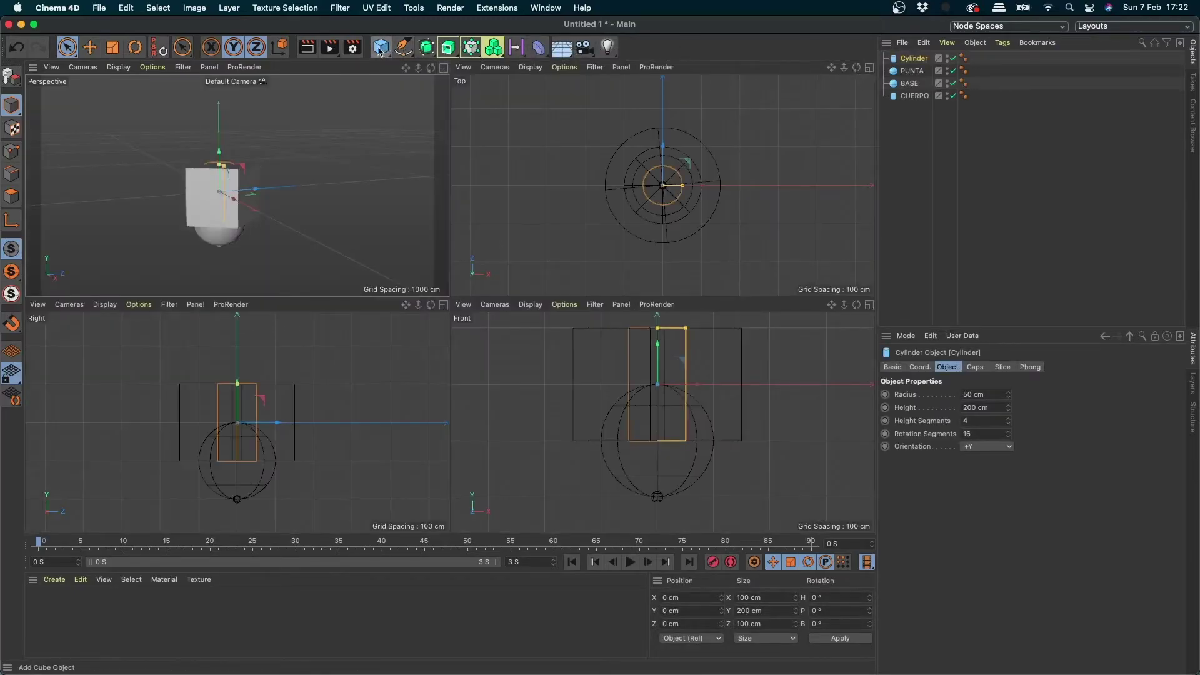
click(387, 54)
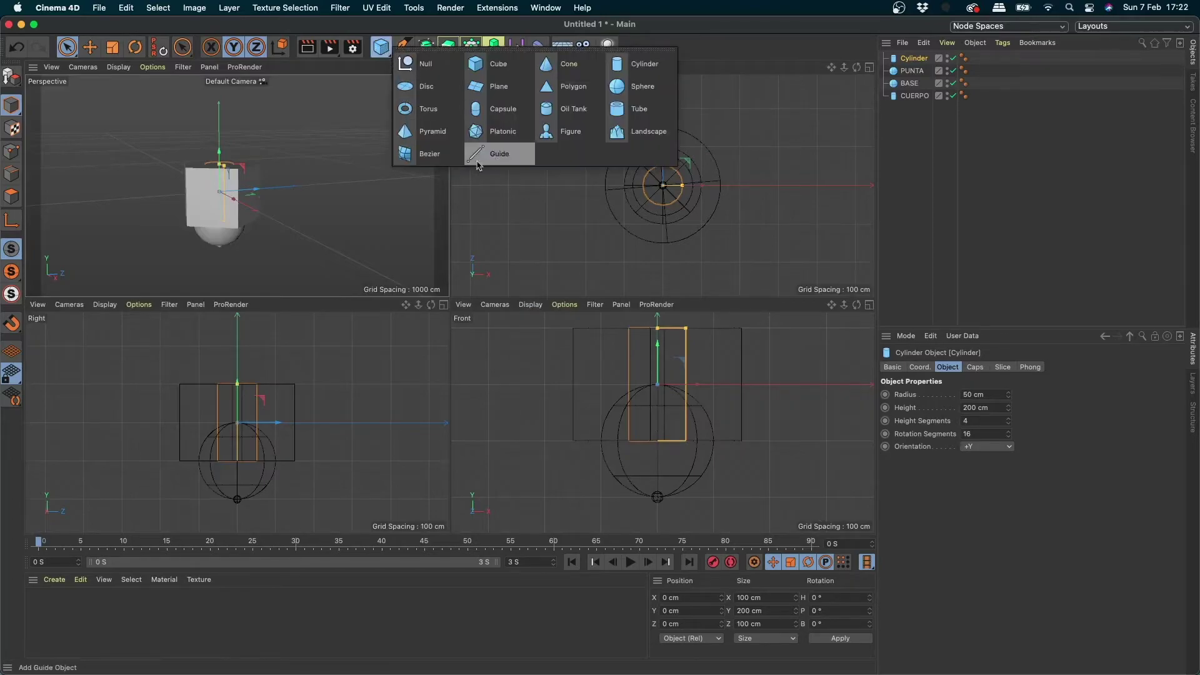
click(769, 237)
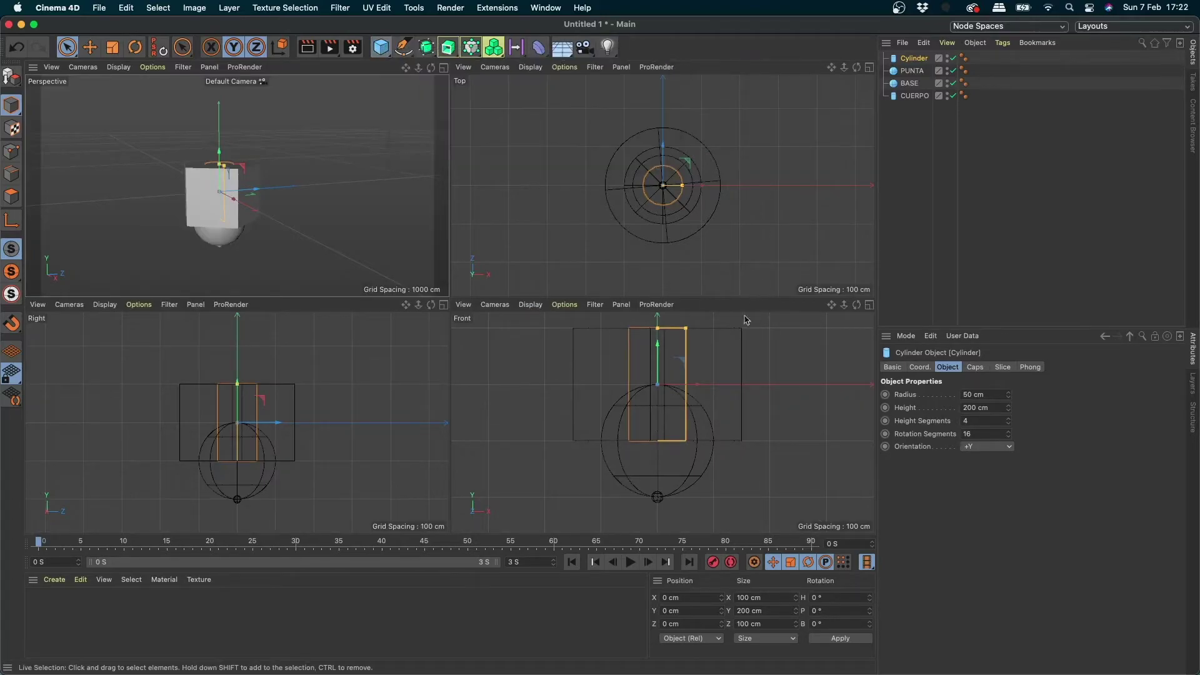
mouse_move(717, 382)
alt+middle_down()
mouse_move(733, 443)
mouse_move(650, 431)
alt+middle_up()
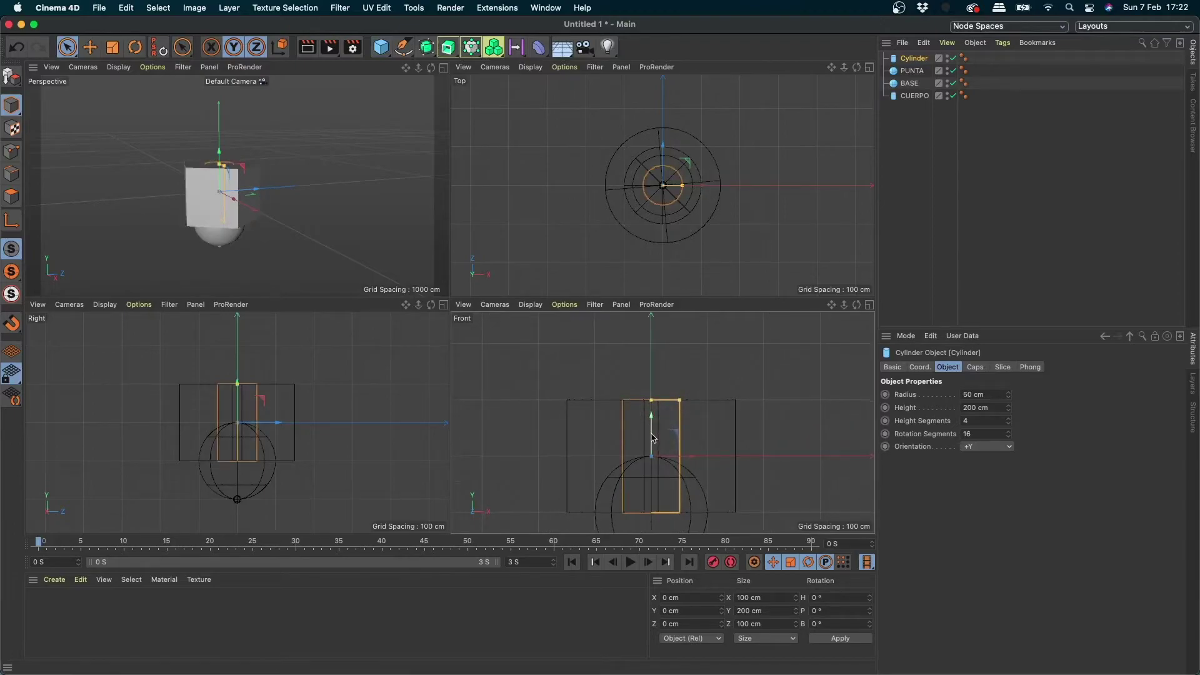
drag(653, 438, 664, 340)
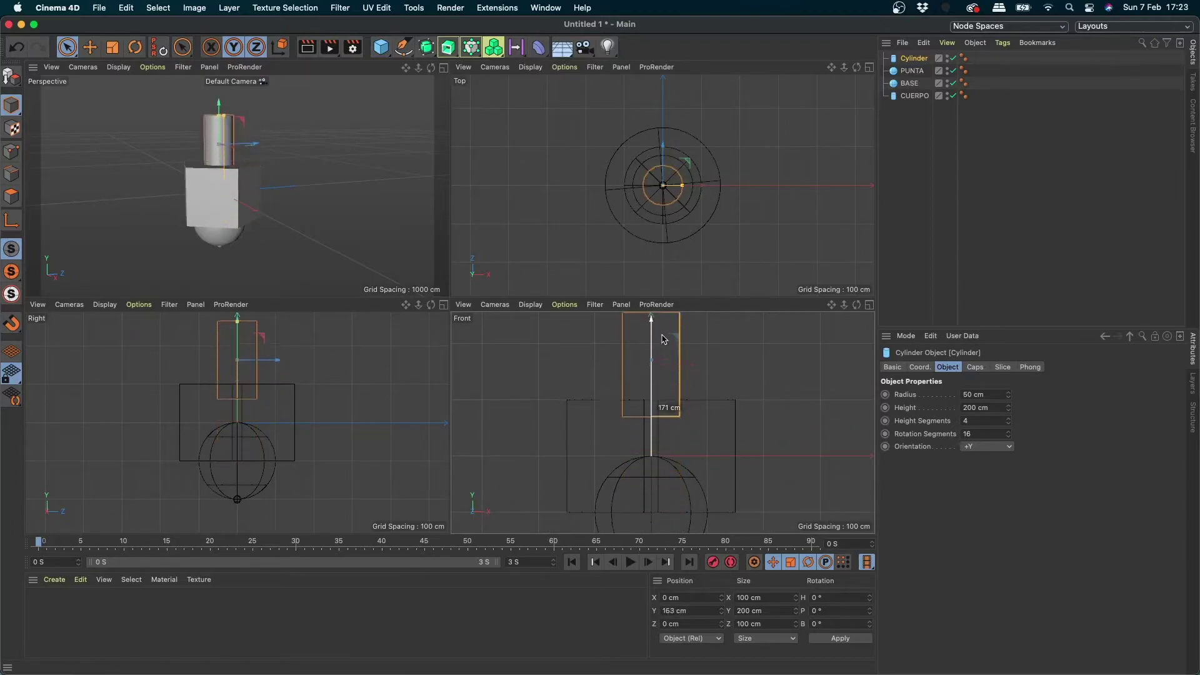
drag(664, 339, 661, 382)
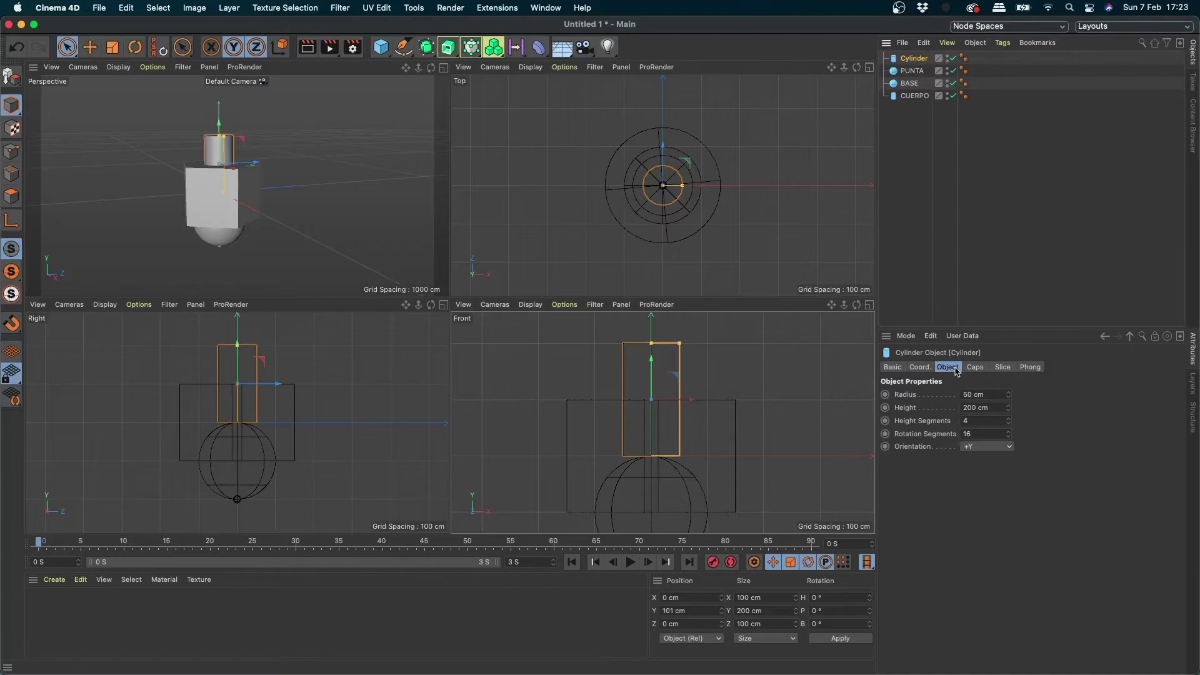
Step: Set the new cylinder's P.Y to 100 cm and drag its radius narrower
click(923, 368)
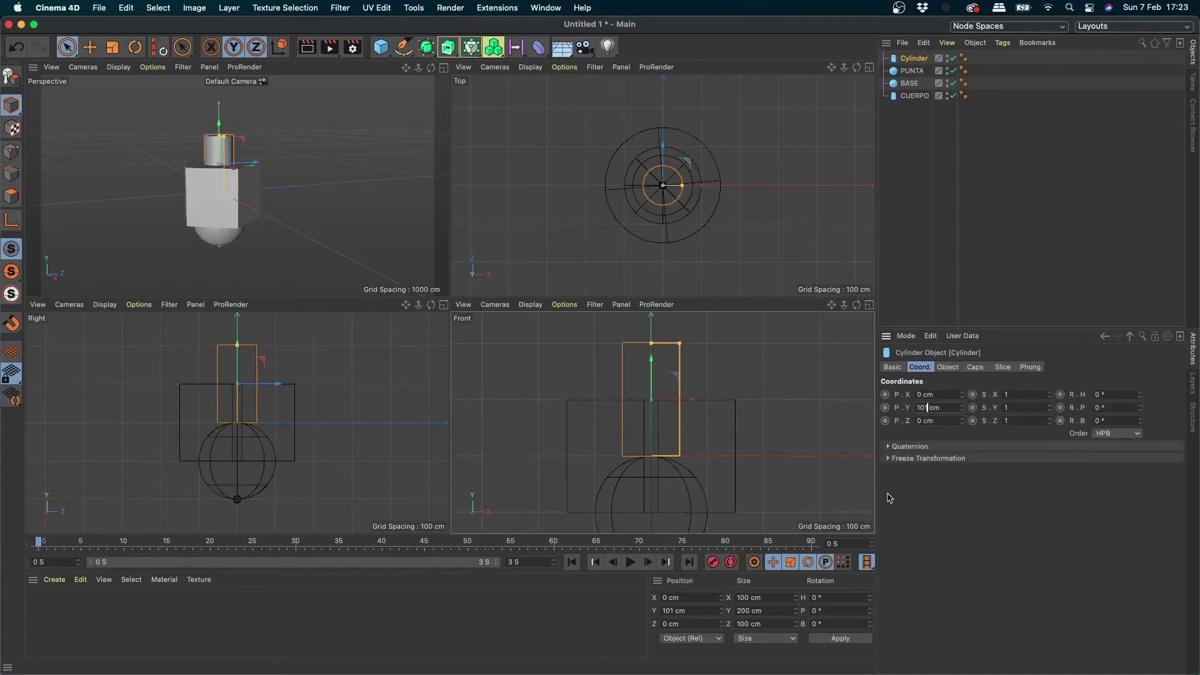
text(0)
key(Return)
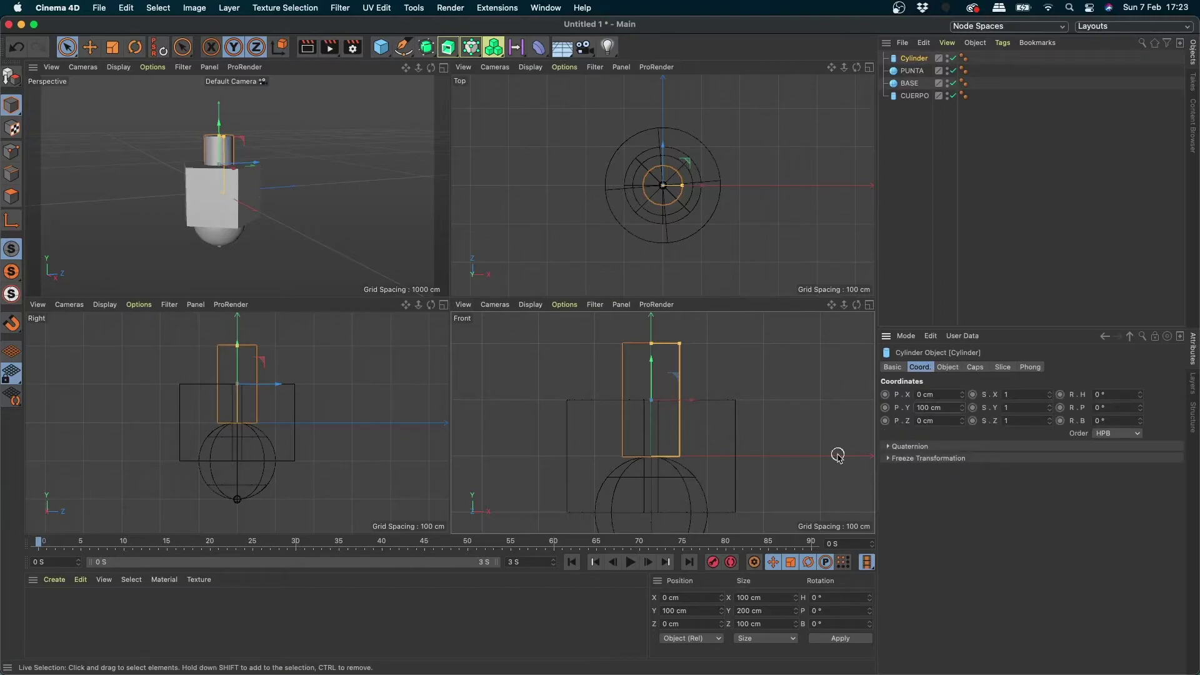
middle_click(445, 80)
alt+drag(475, 232, 544, 313)
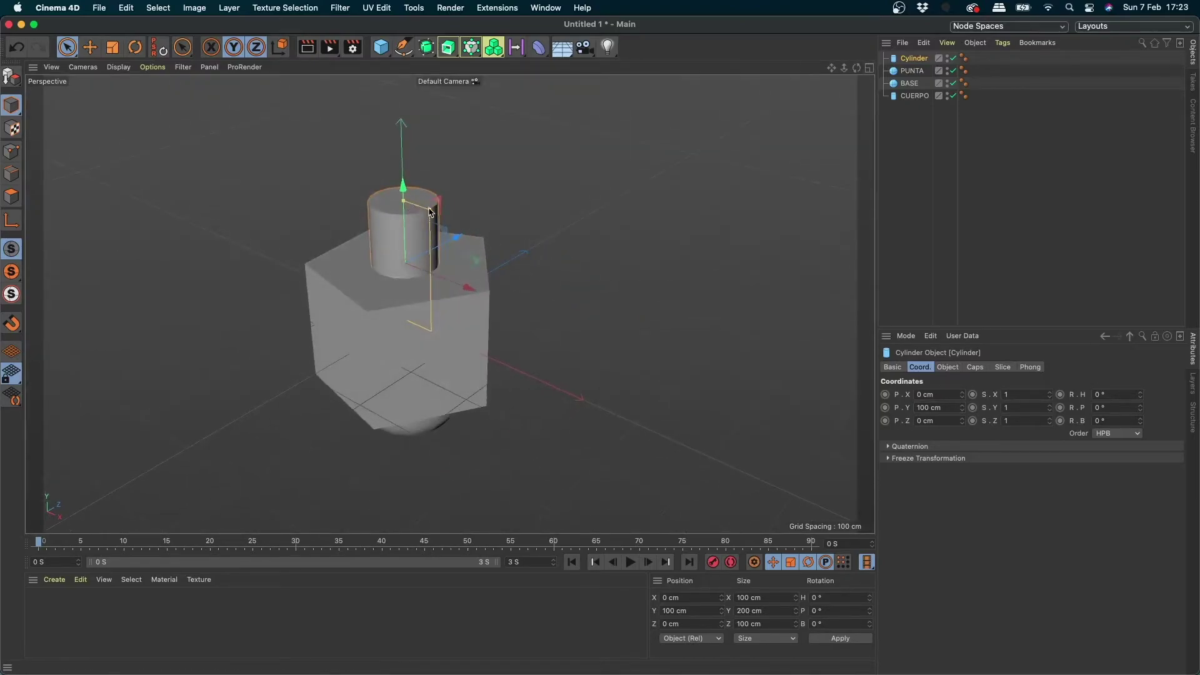
mouse_move(430, 210)
mouse_down()
mouse_move(414, 209)
mouse_move(425, 207)
mouse_up()
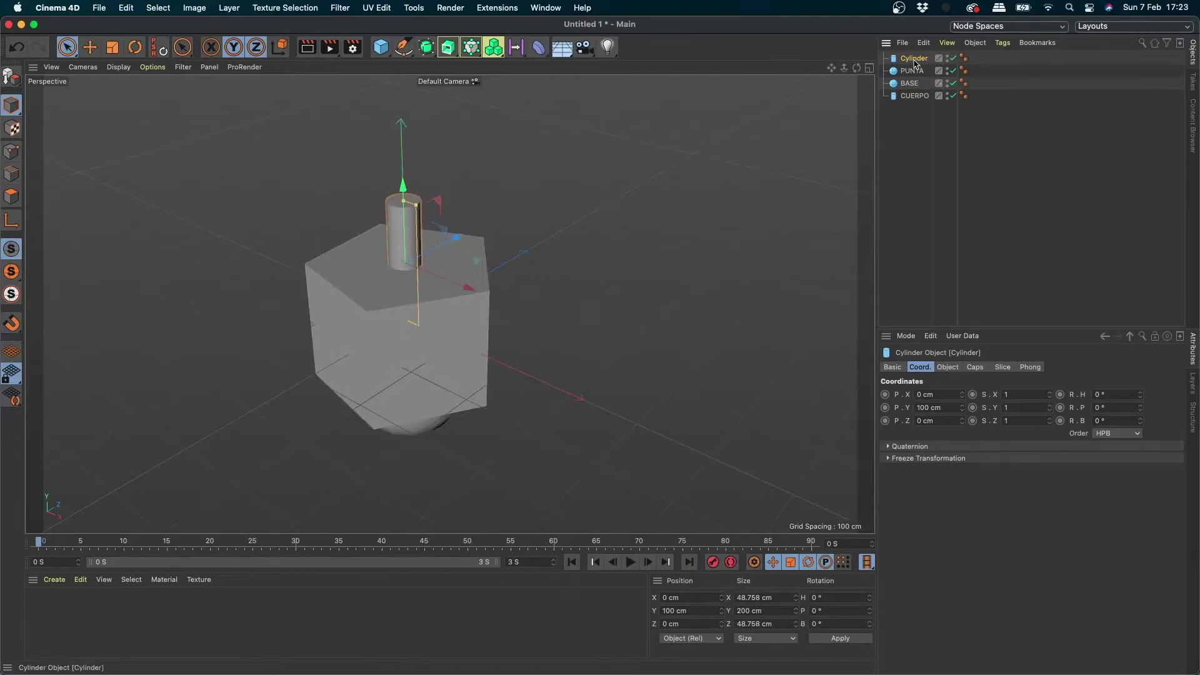
Step: Set the top cylinder's radius to 20 cm
click(947, 368)
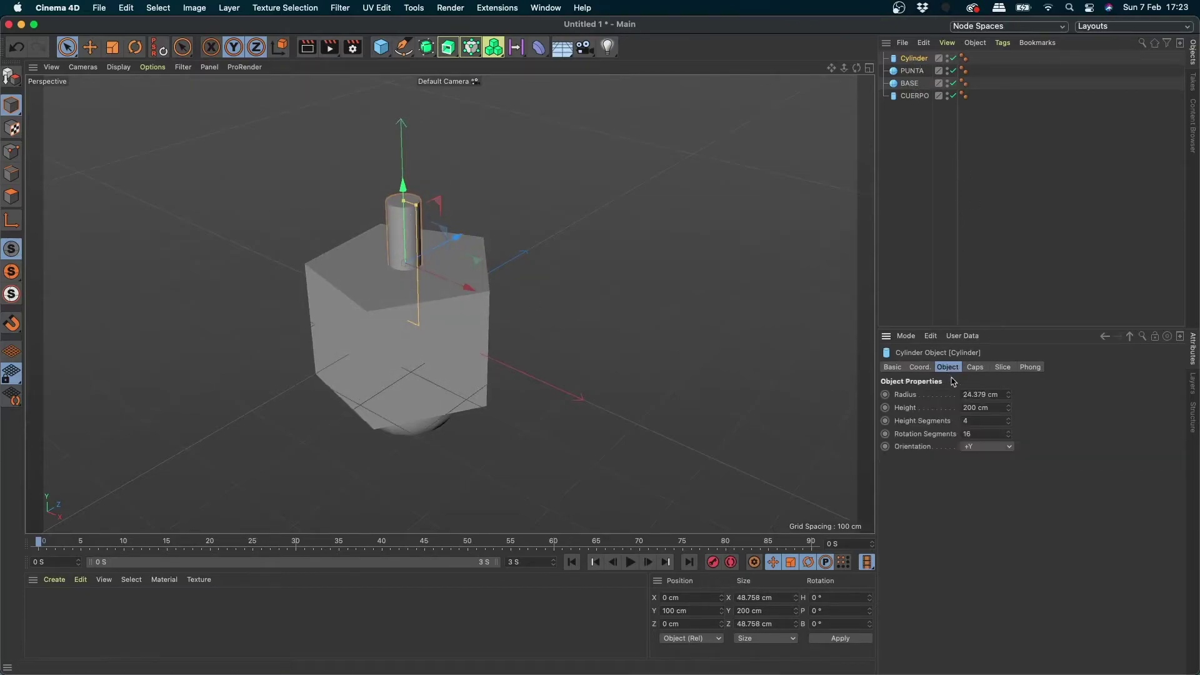
double_click(980, 394)
mouse_move(496, 268)
alt+mouse_down()
mouse_move(526, 198)
mouse_move(303, 319)
mouse_move(547, 266)
mouse_move(476, 229)
mouse_move(477, 275)
mouse_move(482, 225)
mouse_move(450, 153)
mouse_move(455, 116)
mouse_move(278, 254)
mouse_move(422, 300)
mouse_move(528, 161)
mouse_move(575, 220)
mouse_move(386, 369)
mouse_move(399, 257)
mouse_move(482, 306)
mouse_move(547, 262)
alt+mouse_up()
Step: Rename the top cylinder MANGO in the Object Manager
click(911, 88)
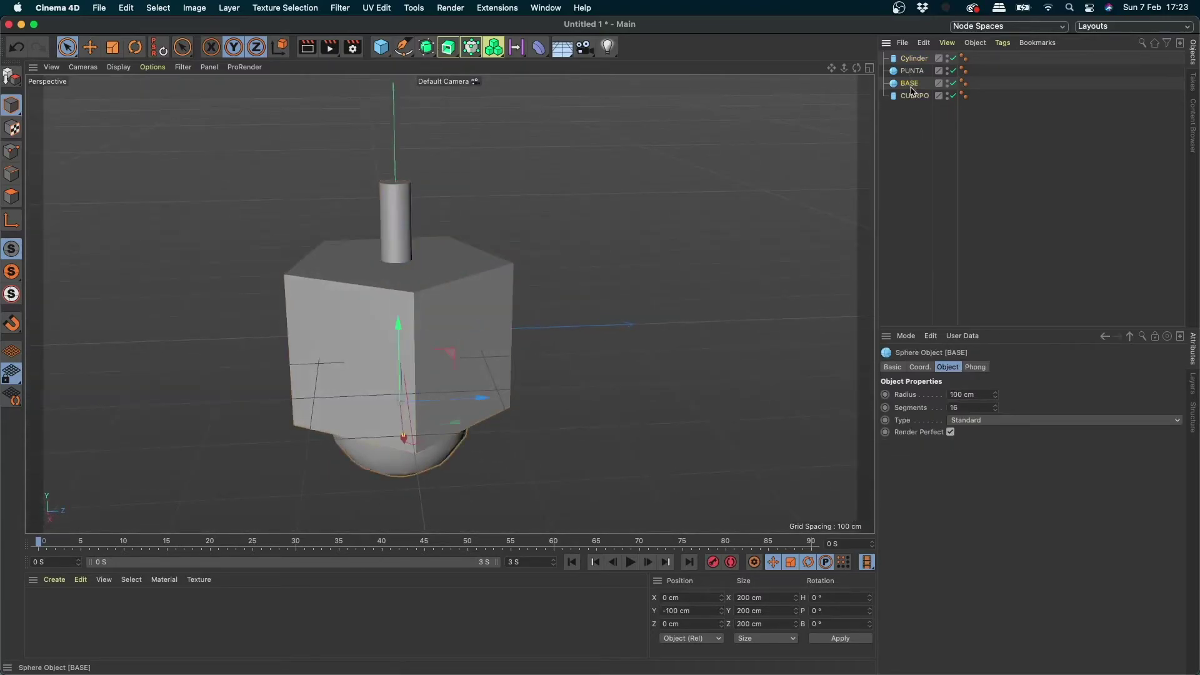
click(915, 58)
double_click(914, 58)
text(MANGO)
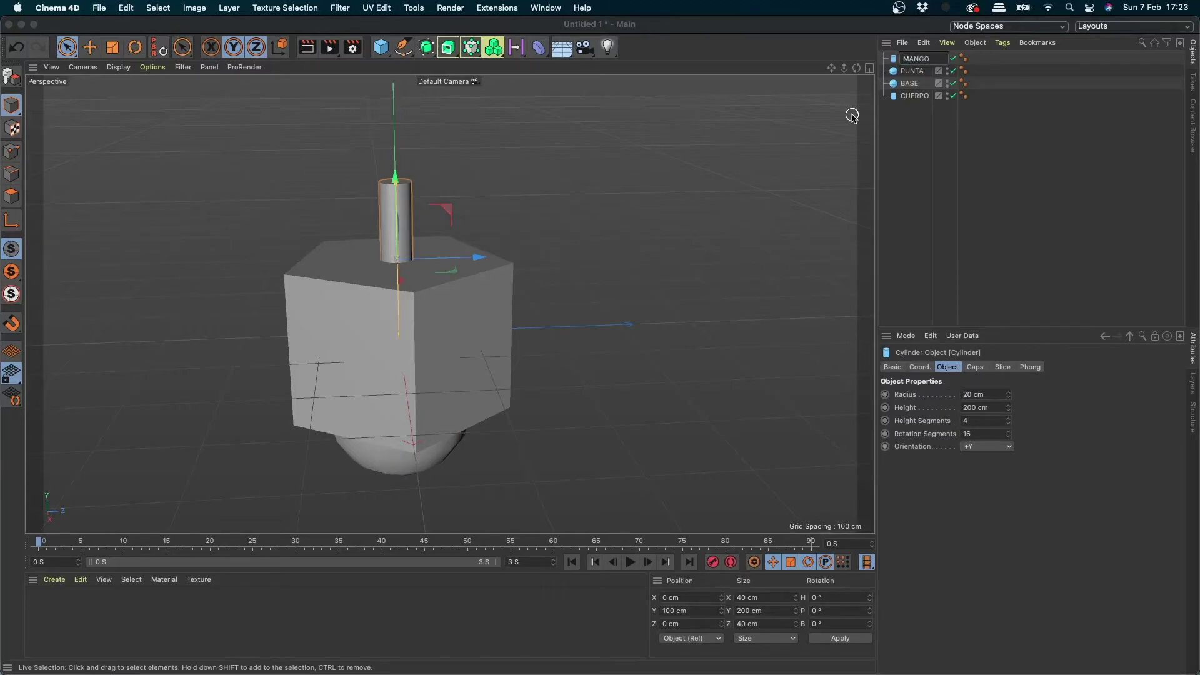
key(Return)
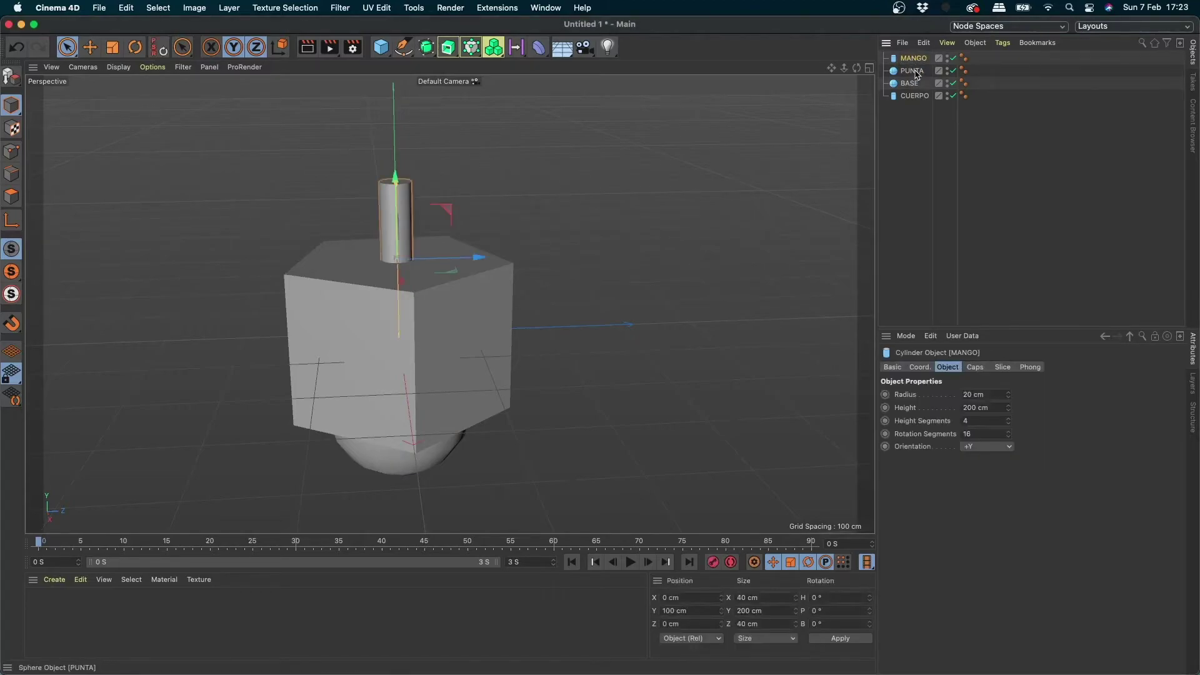
click(913, 71)
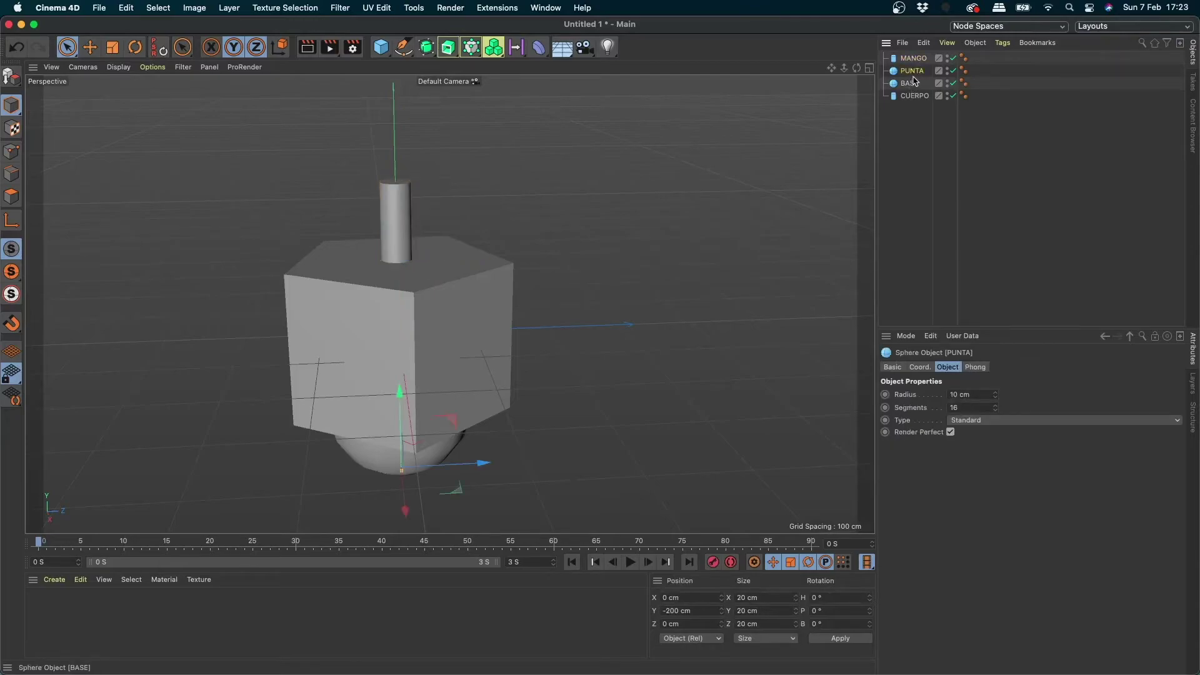
click(910, 83)
scroll(547, 328, down, 3)
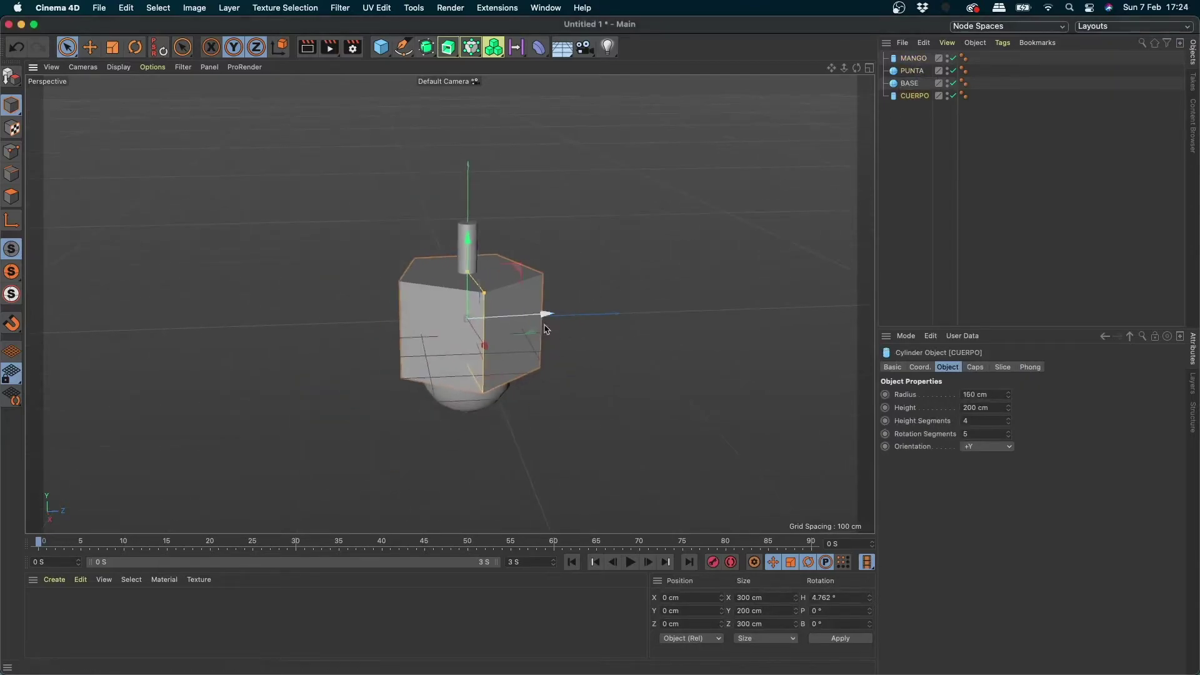
alt+drag(547, 328, 809, 121)
click(913, 121)
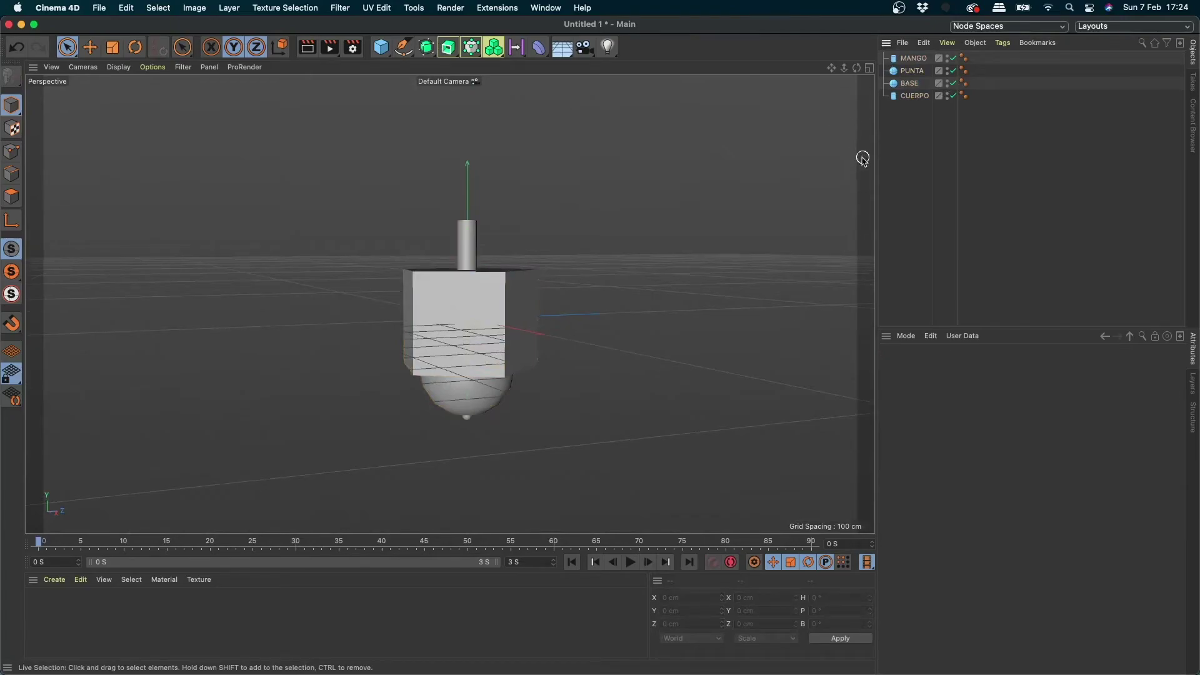
drag(912, 121, 878, 52)
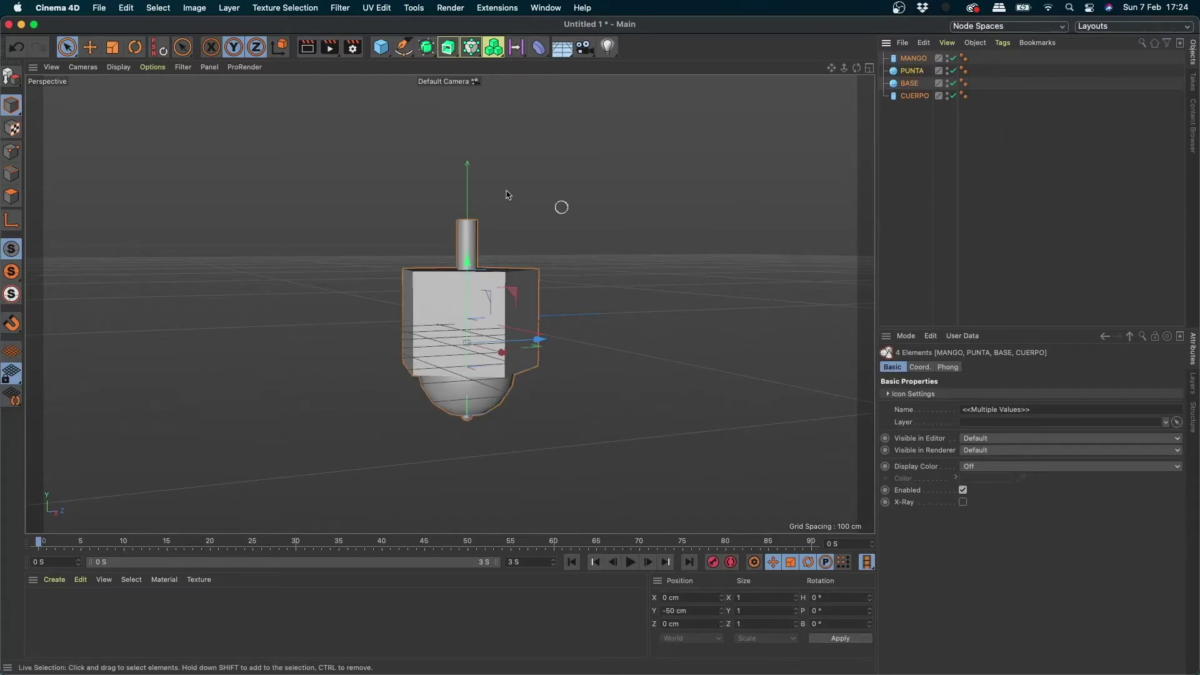
click(389, 56)
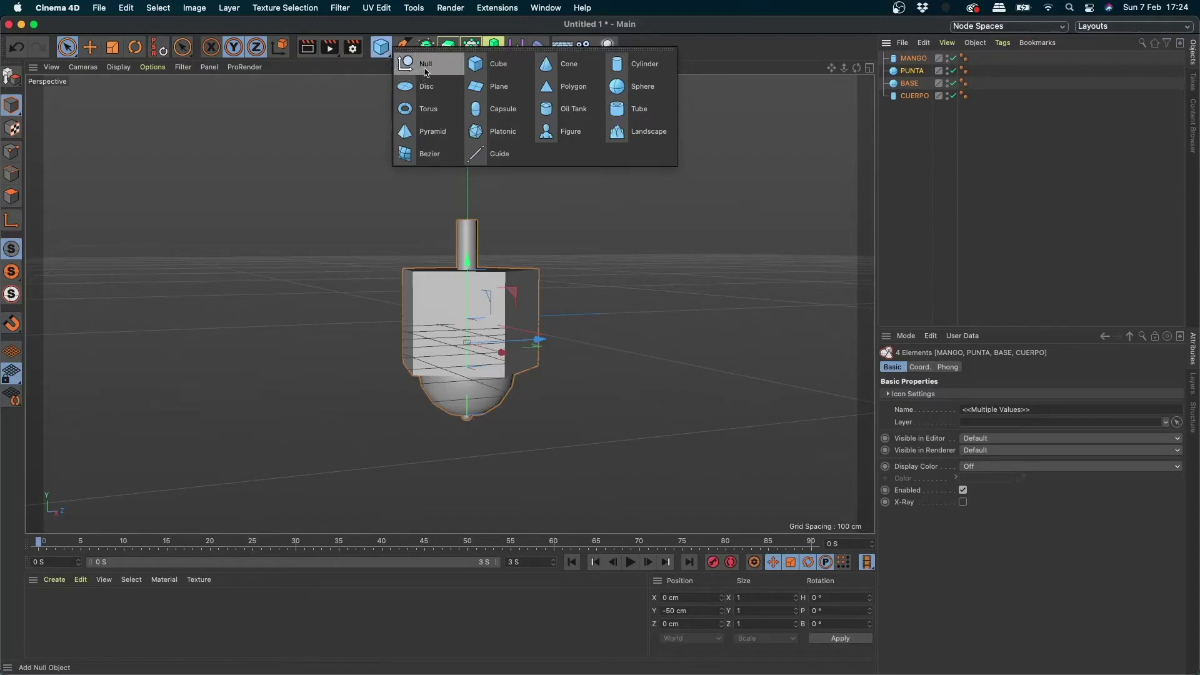
click(381, 54)
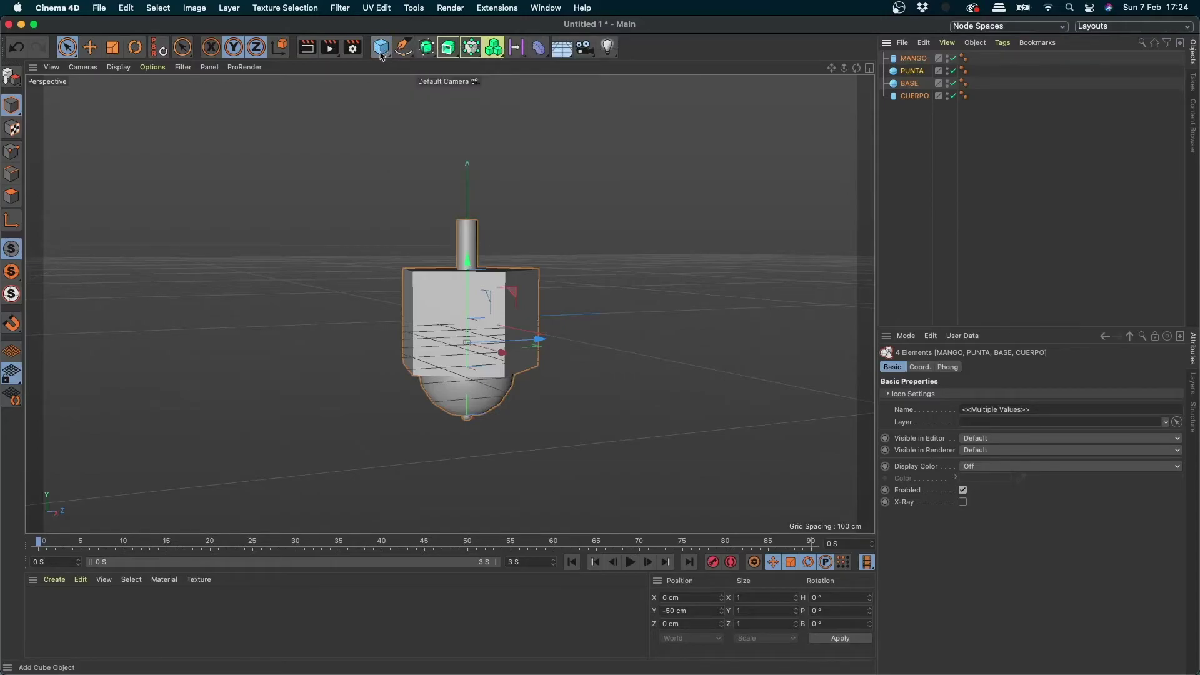
click(387, 51)
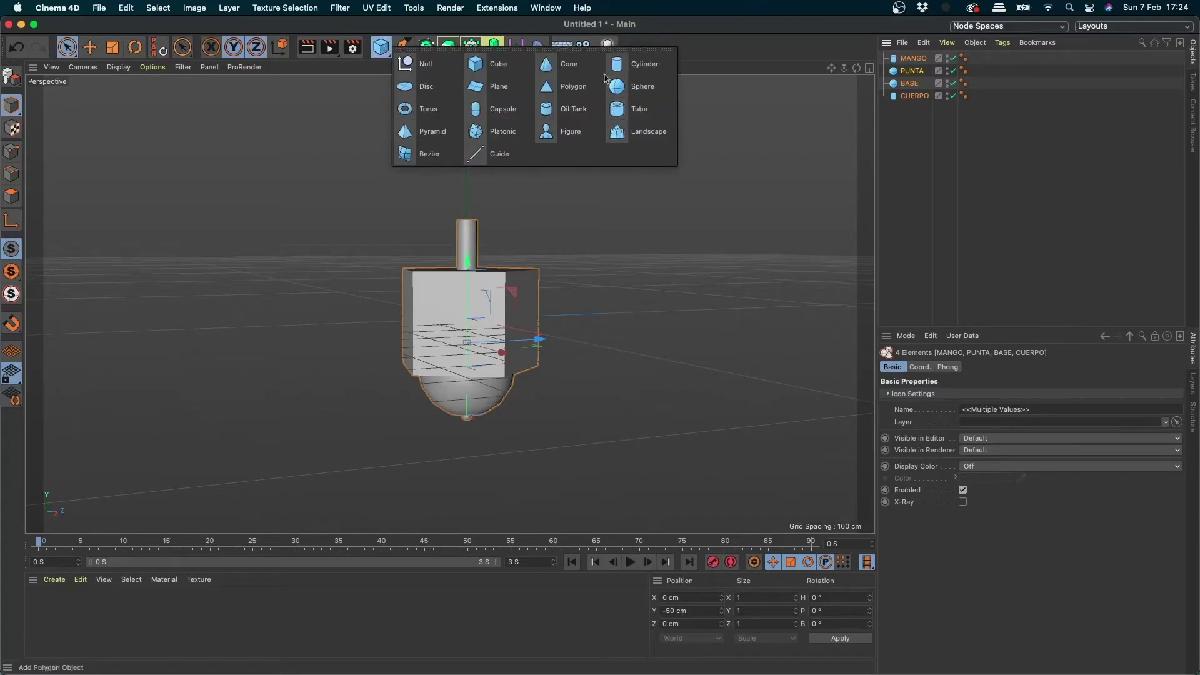
click(419, 68)
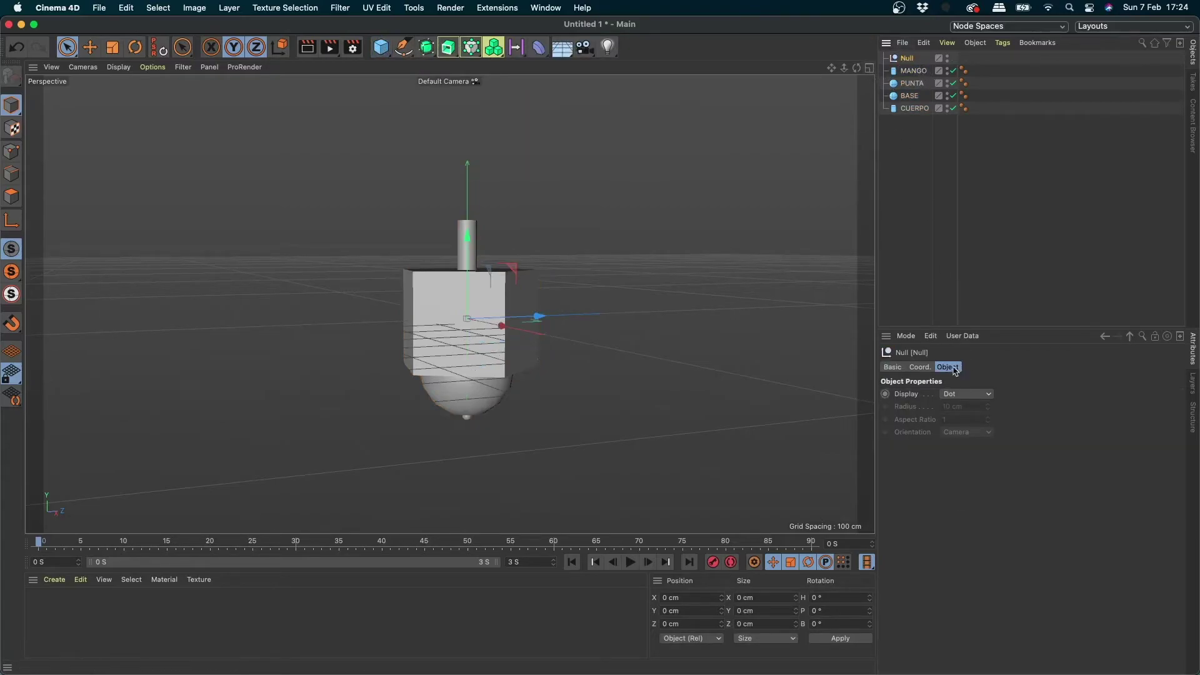
click(923, 369)
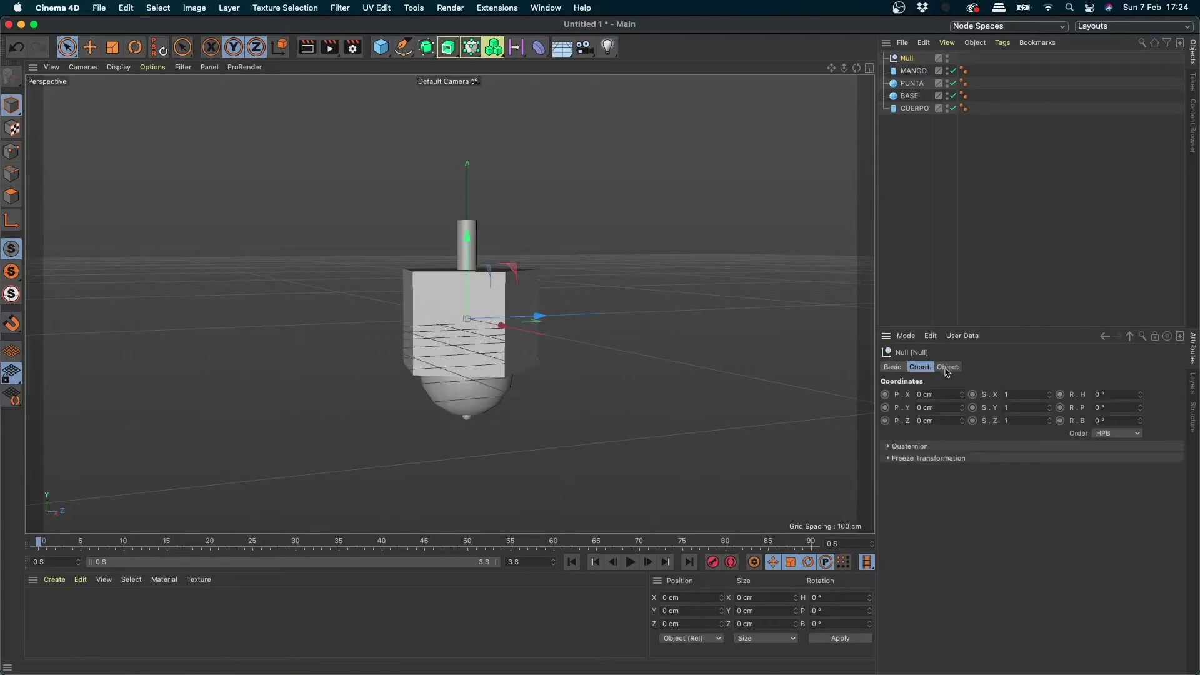
click(948, 368)
drag(922, 133, 890, 66)
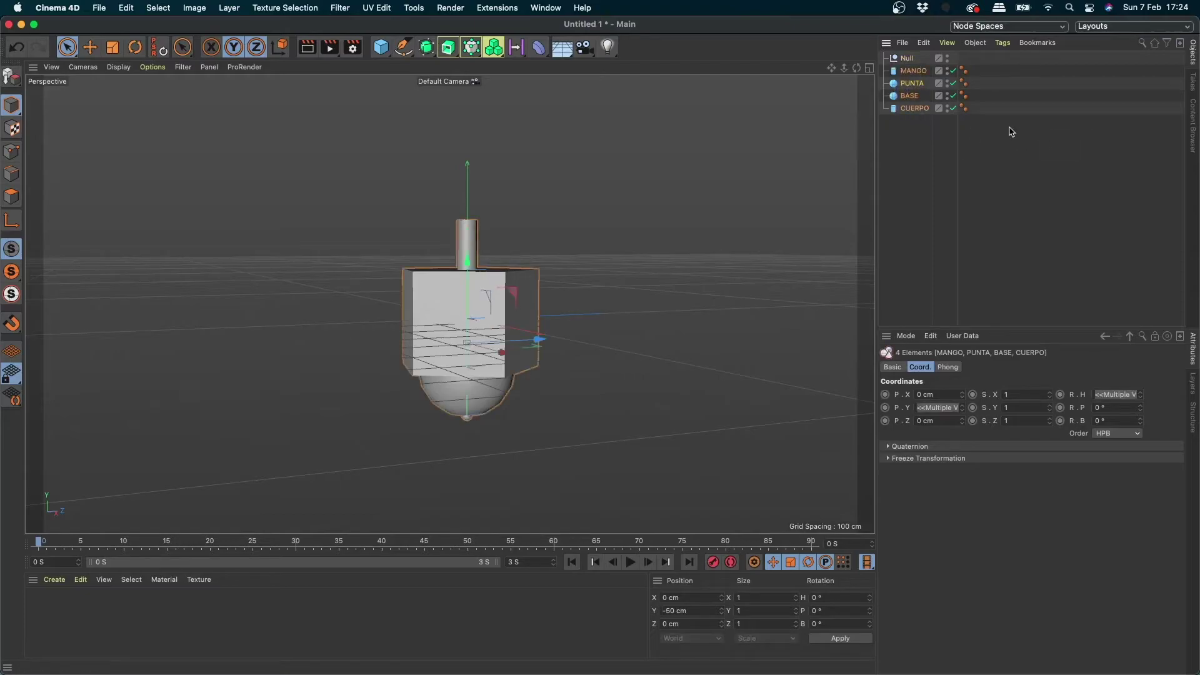
drag(1012, 131, 905, 67)
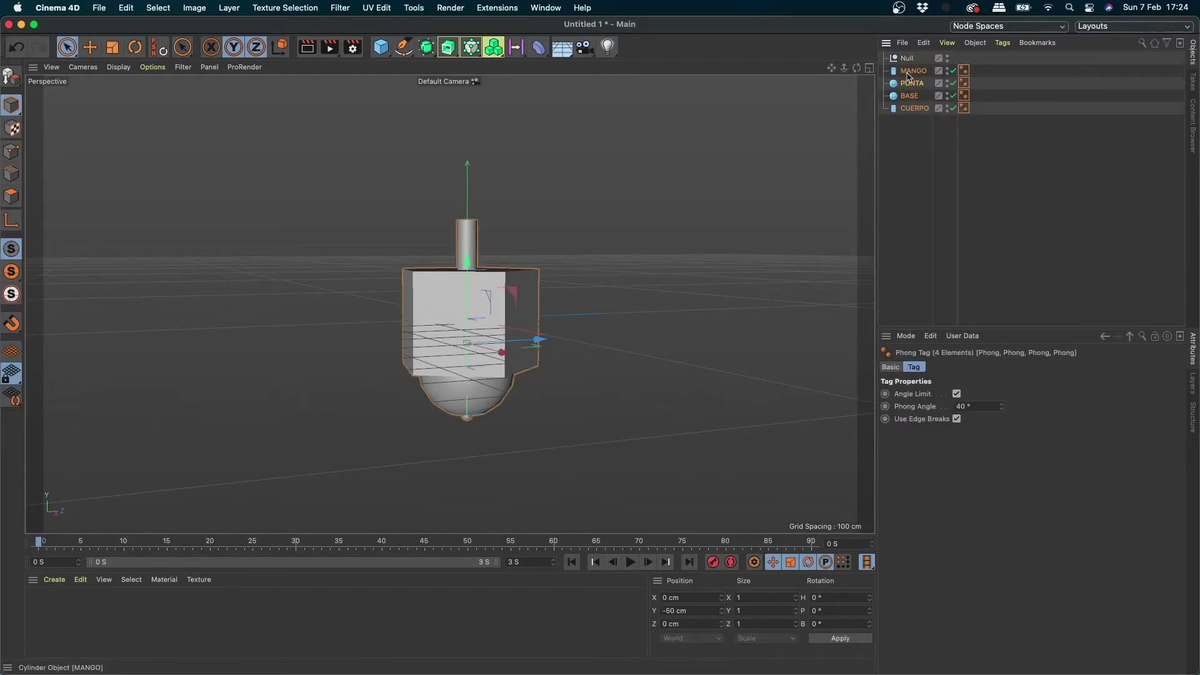
Step: Drag MANGO, PUNTA, BASE and CUERPO inside the existing Null and check its children
drag(925, 136, 892, 60)
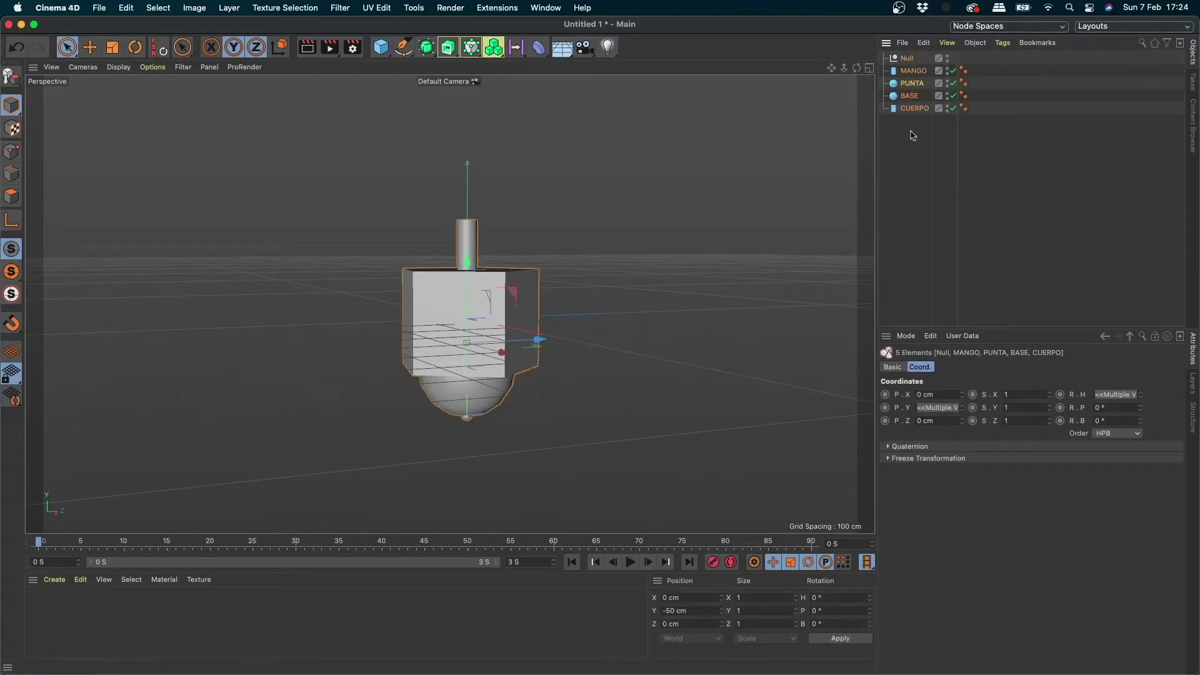
drag(888, 133, 929, 71)
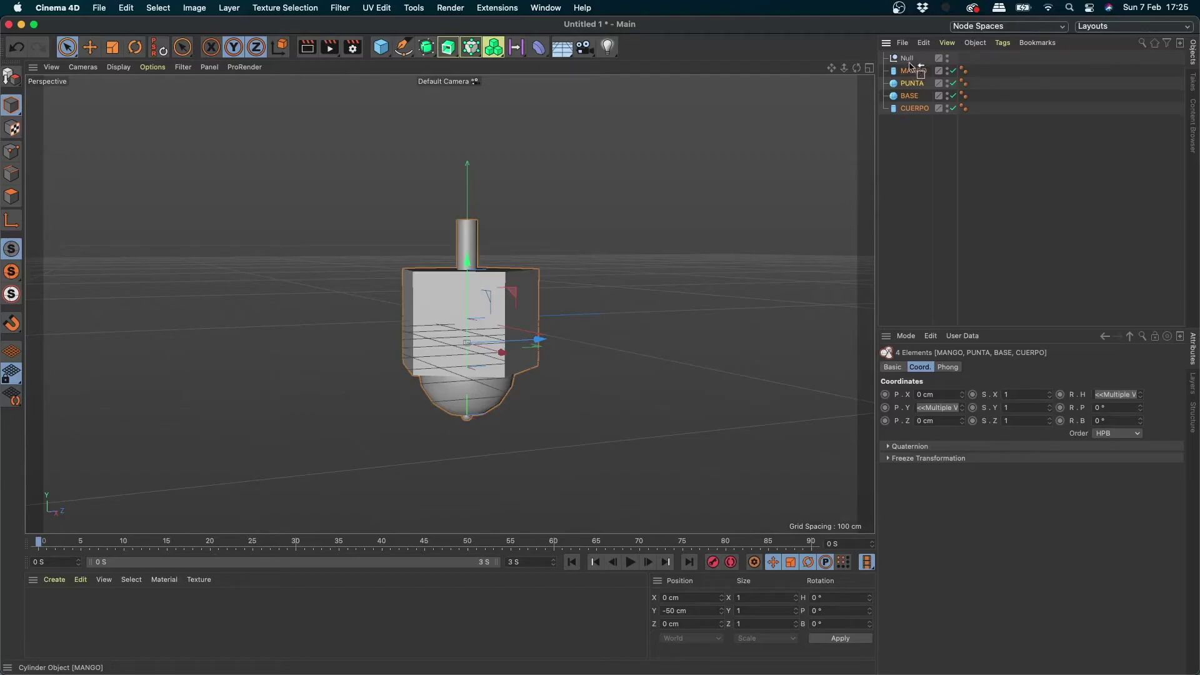
drag(911, 65, 912, 65)
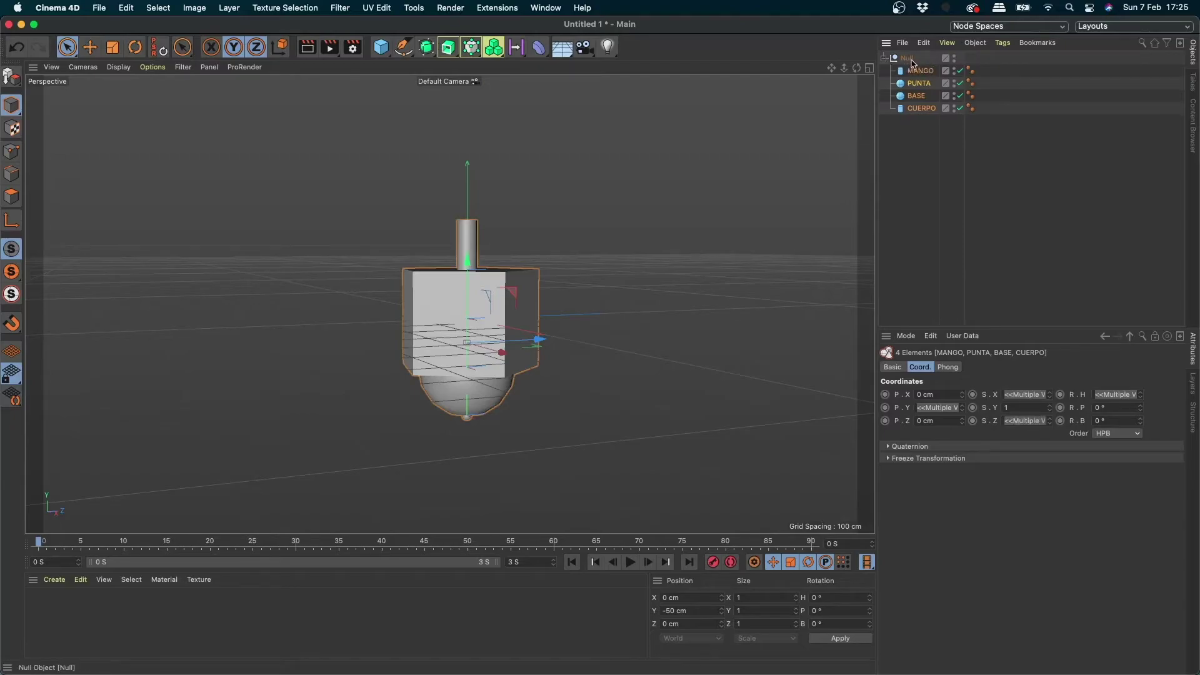
click(910, 58)
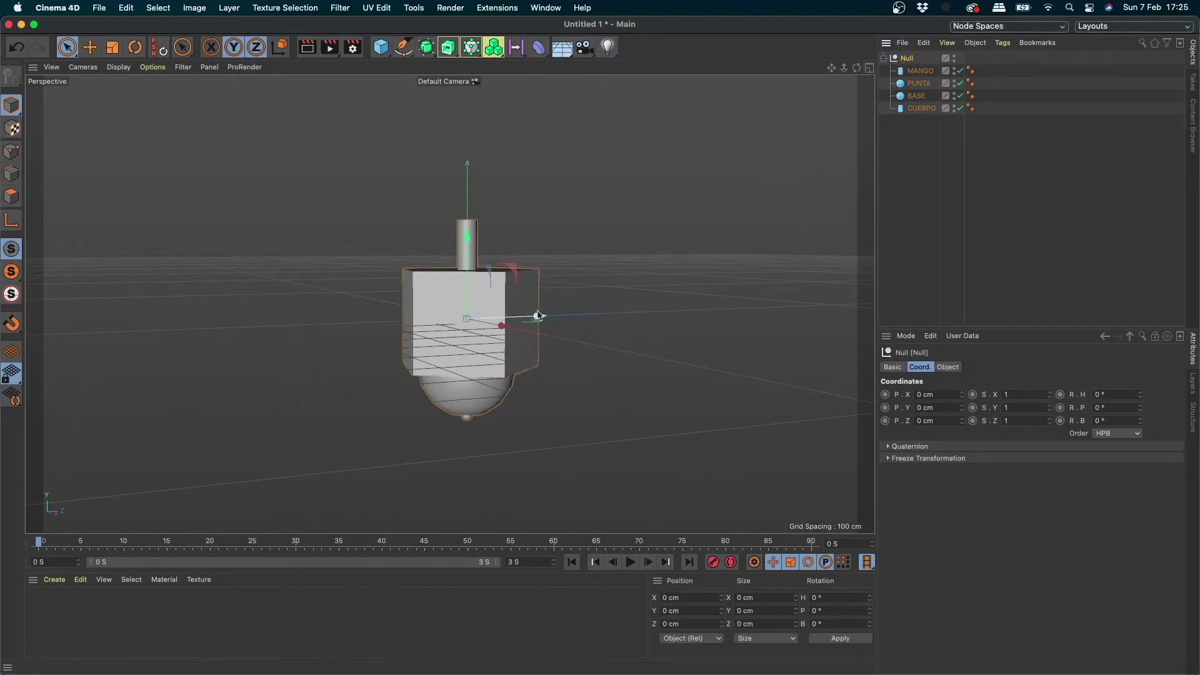
click(883, 58)
click(883, 58)
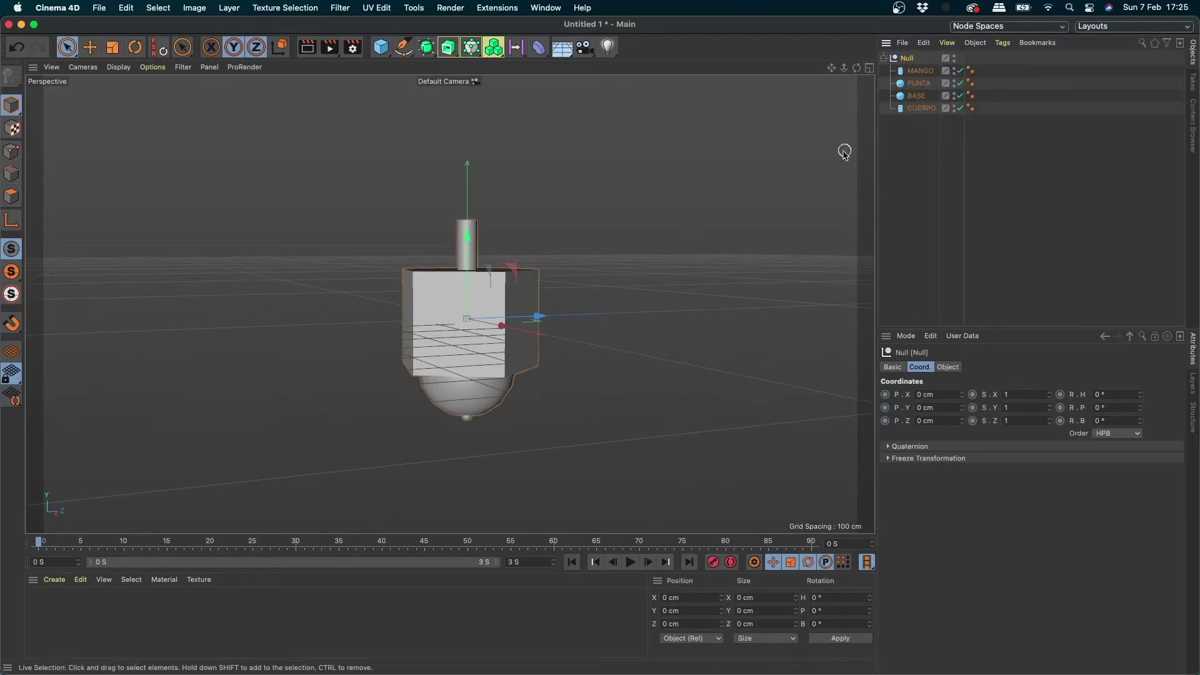
Step: Undo the test move and grouping, then regroup the four parts under a new Null with Alt+G
mouse_move(538, 316)
mouse_down()
mouse_move(504, 325)
mouse_move(522, 317)
mouse_up()
click(915, 144)
key(super+z)
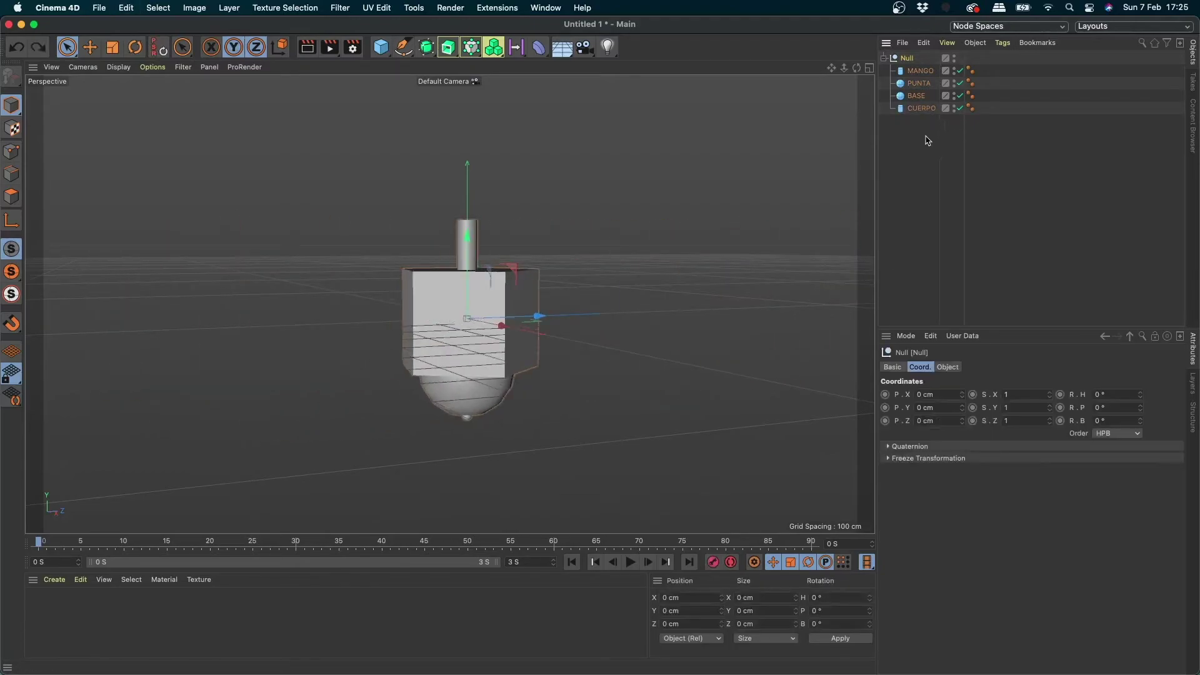
key(super+z)
key(super+z)
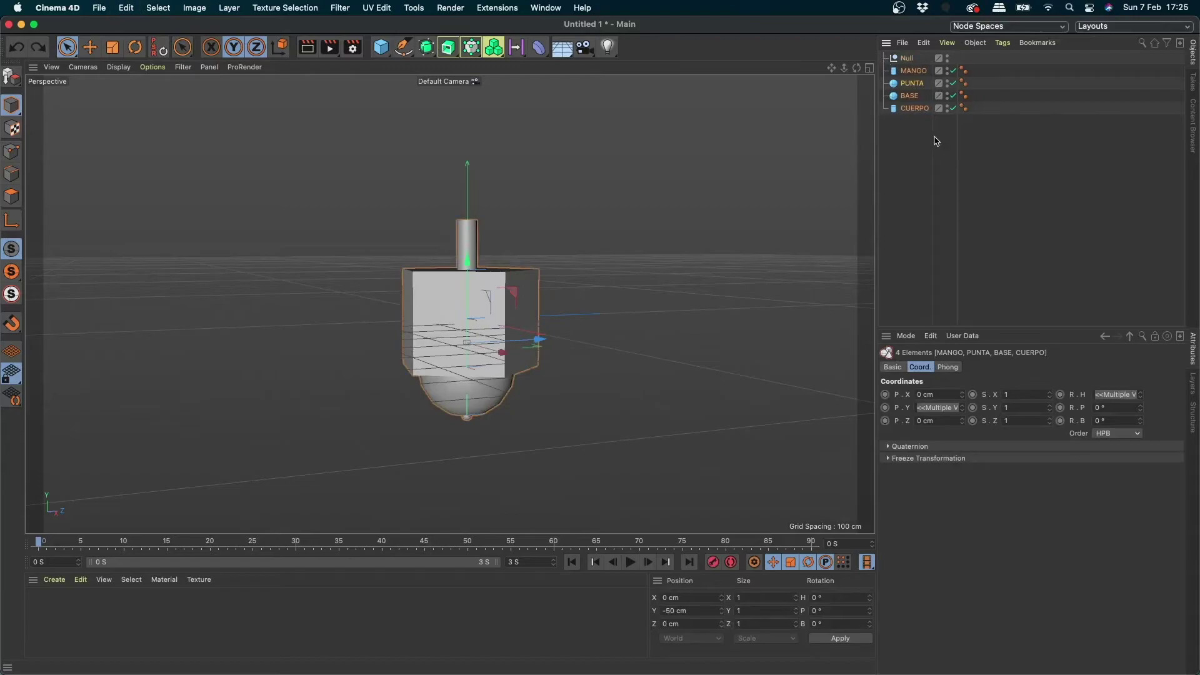
key(super+z)
key(super+z)
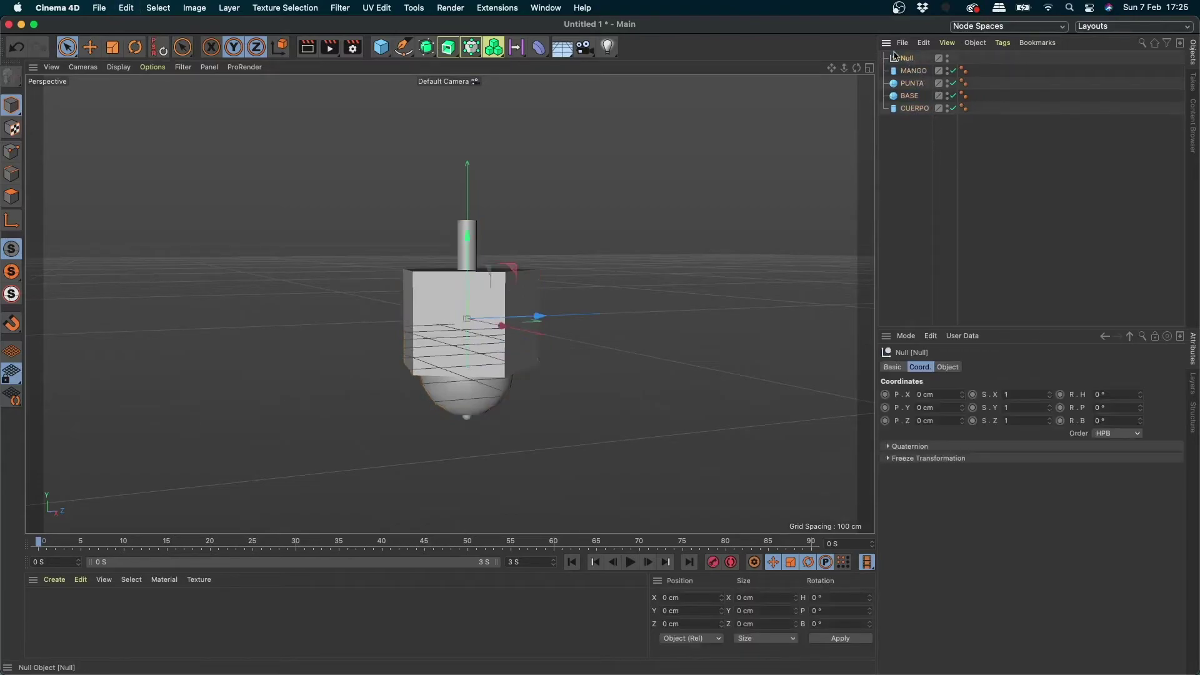
key(super+z)
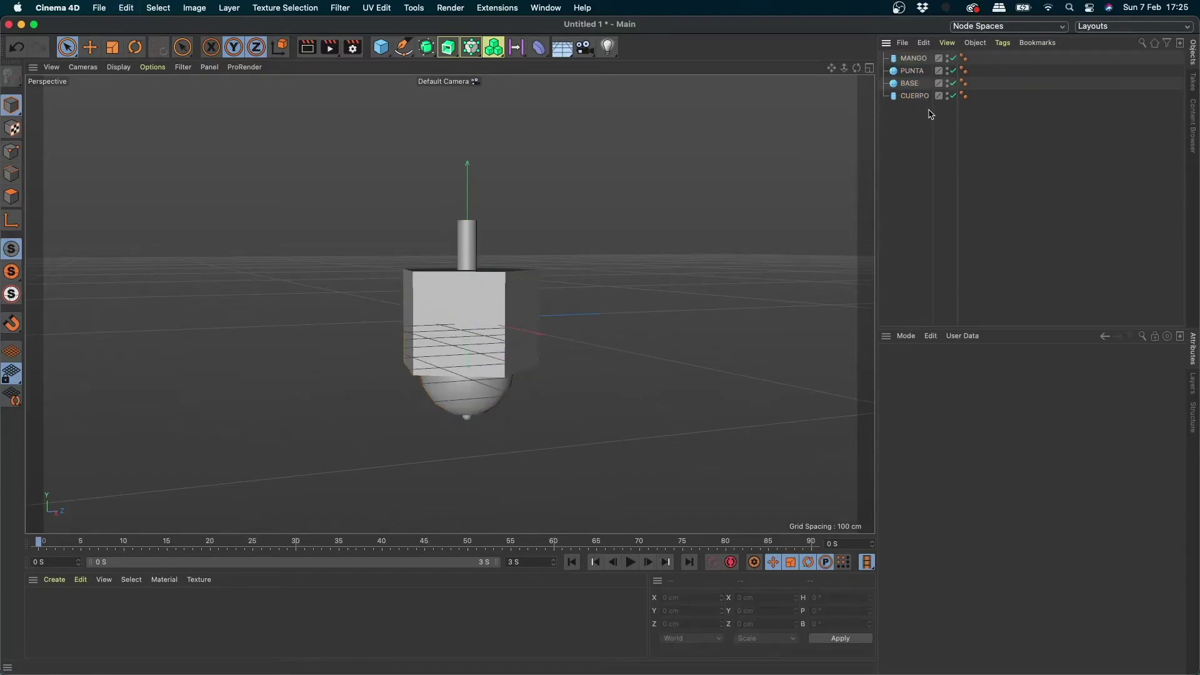
drag(987, 126, 871, 67)
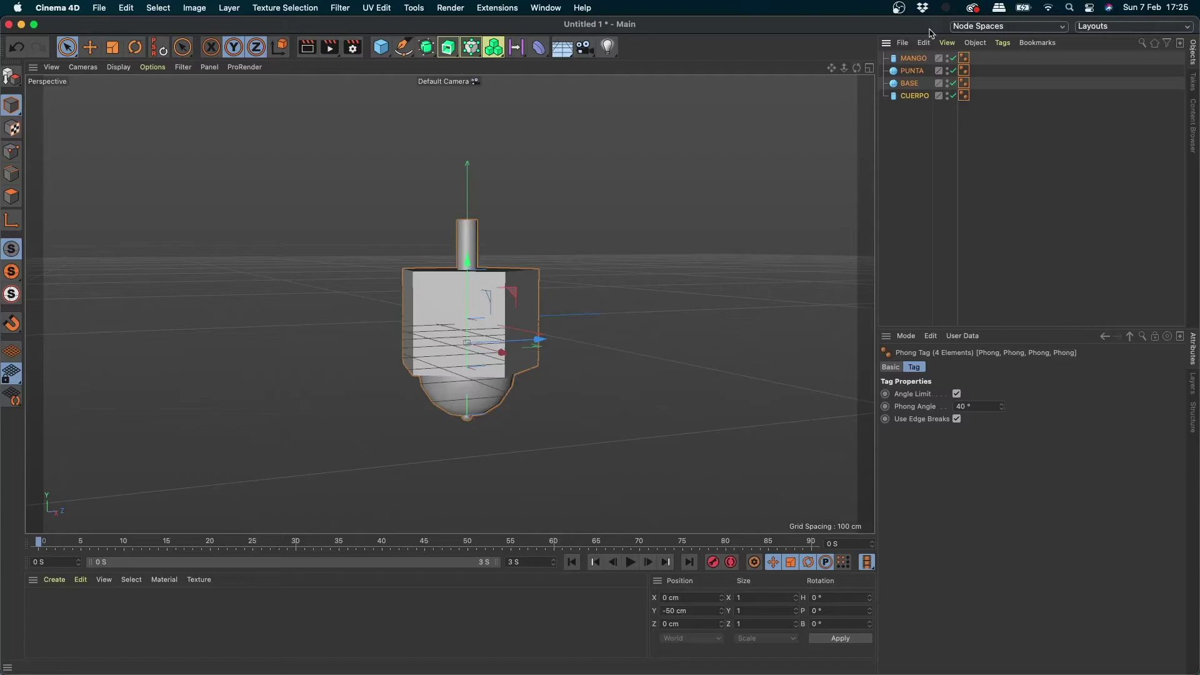
key(alt+g)
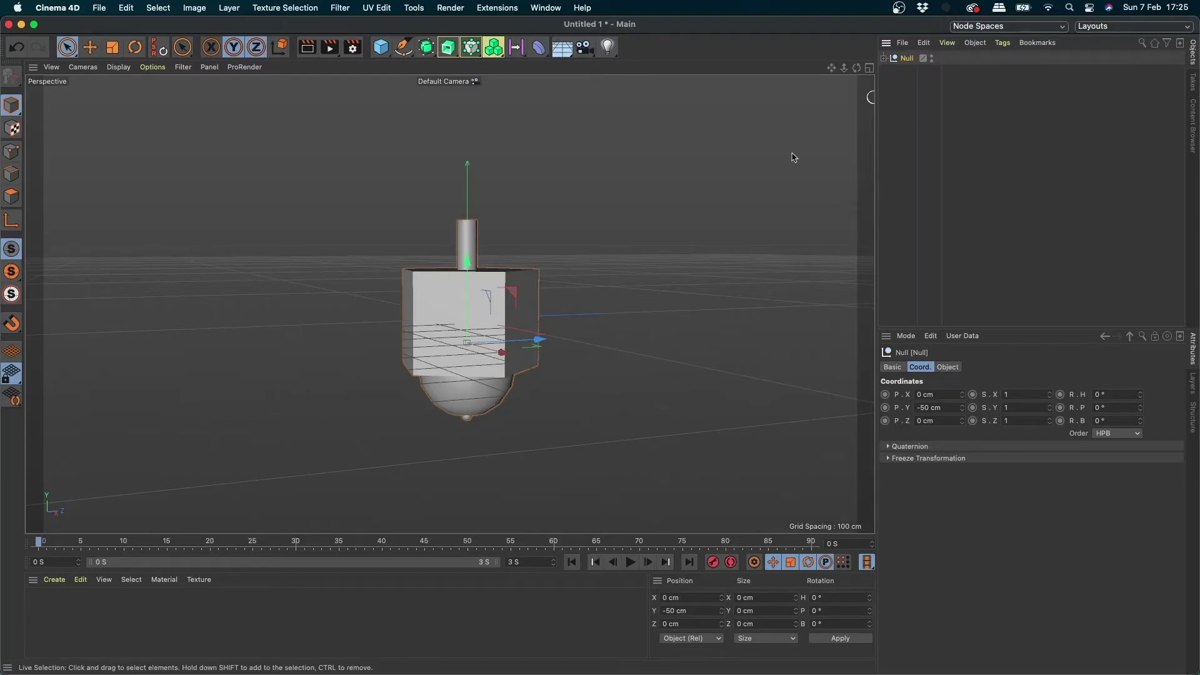
Step: Switch to the four-view layout, then enlarge and zoom the Front view
middle_click(844, 105)
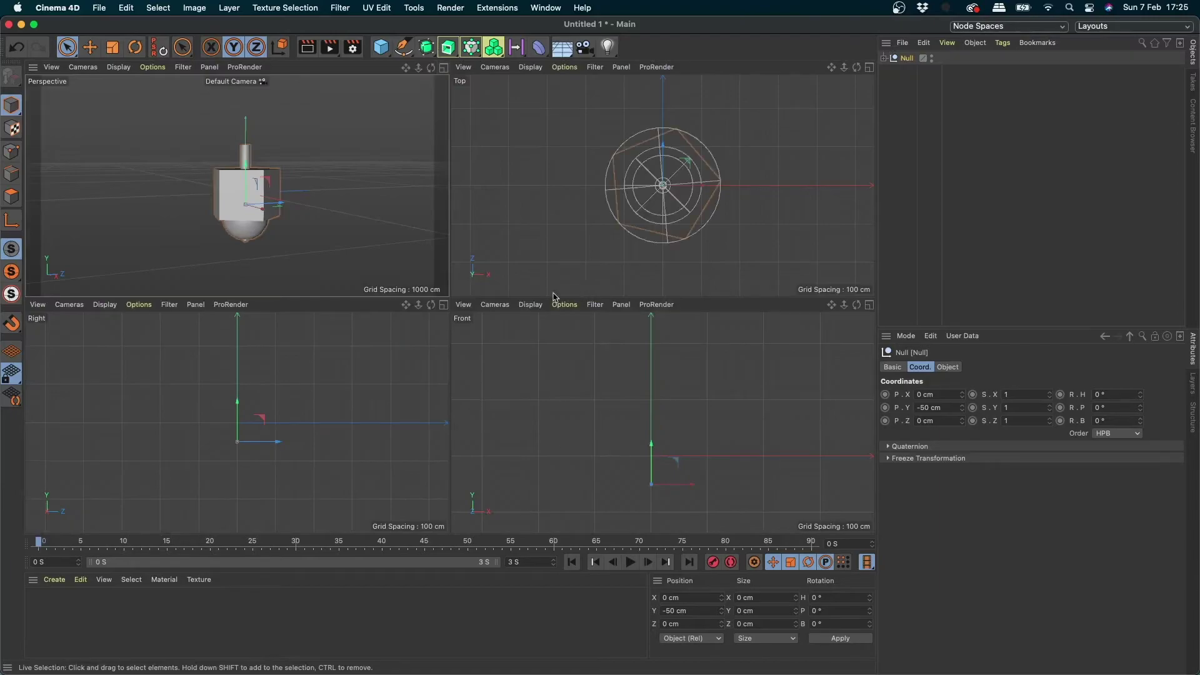
scroll(733, 433, up, 5)
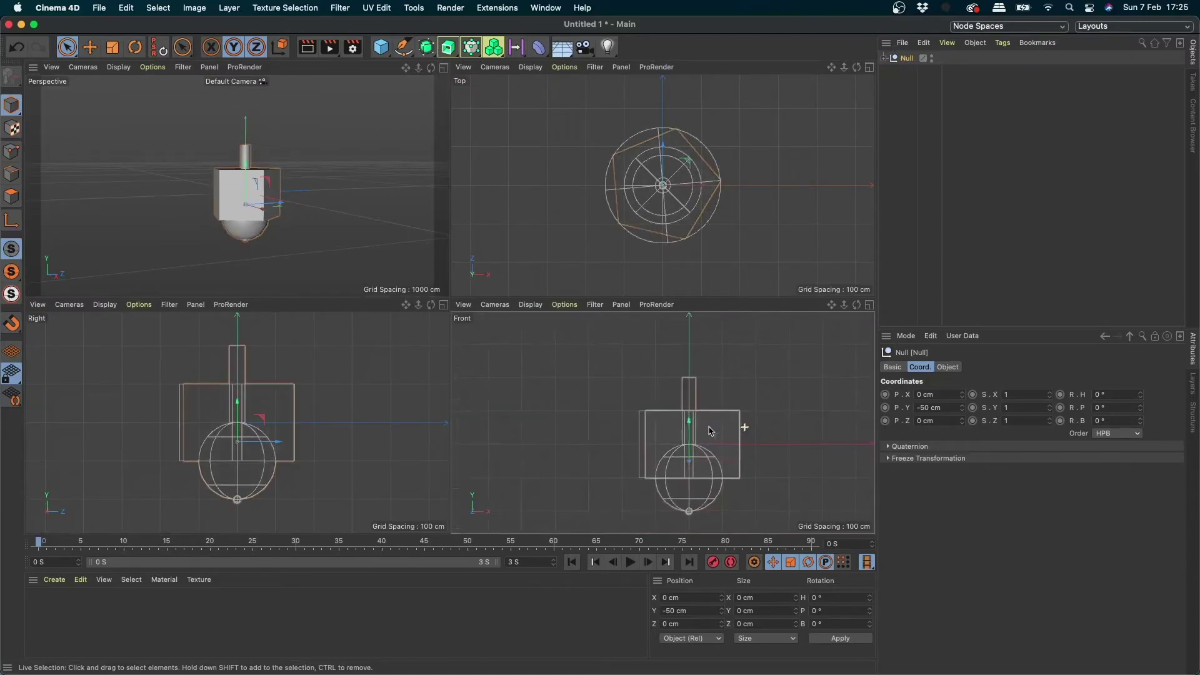
middle_click(858, 317)
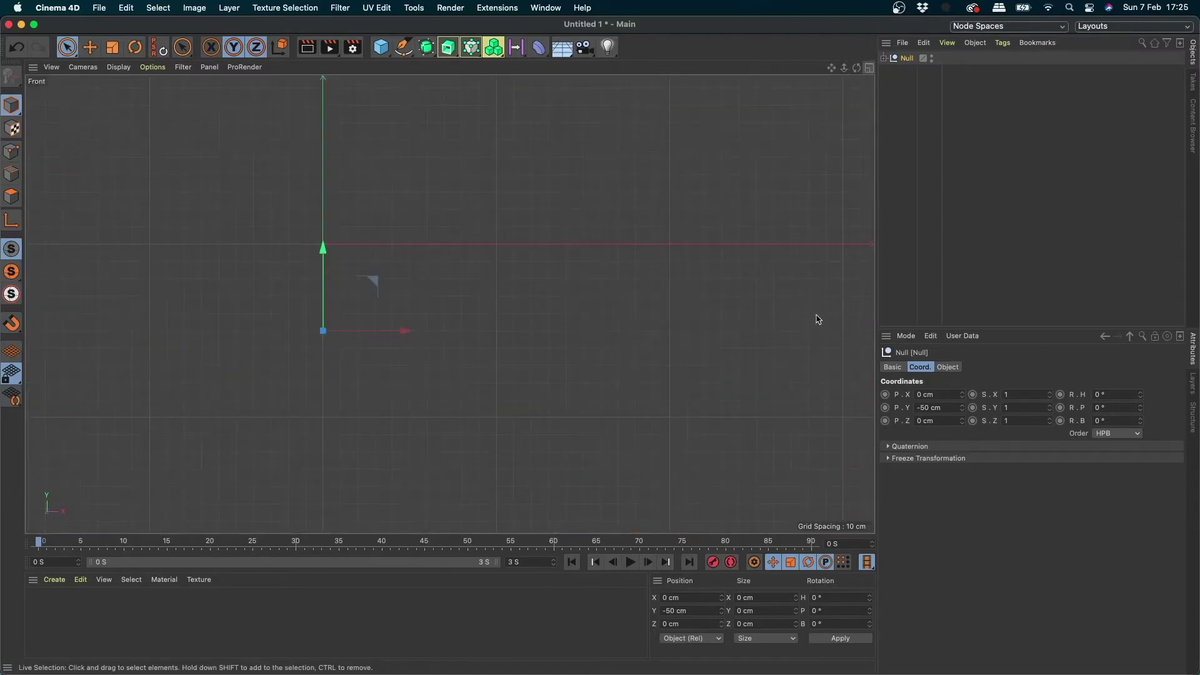
scroll(595, 292, down, 3)
scroll(595, 292, down, 2)
scroll(439, 255, up, 3)
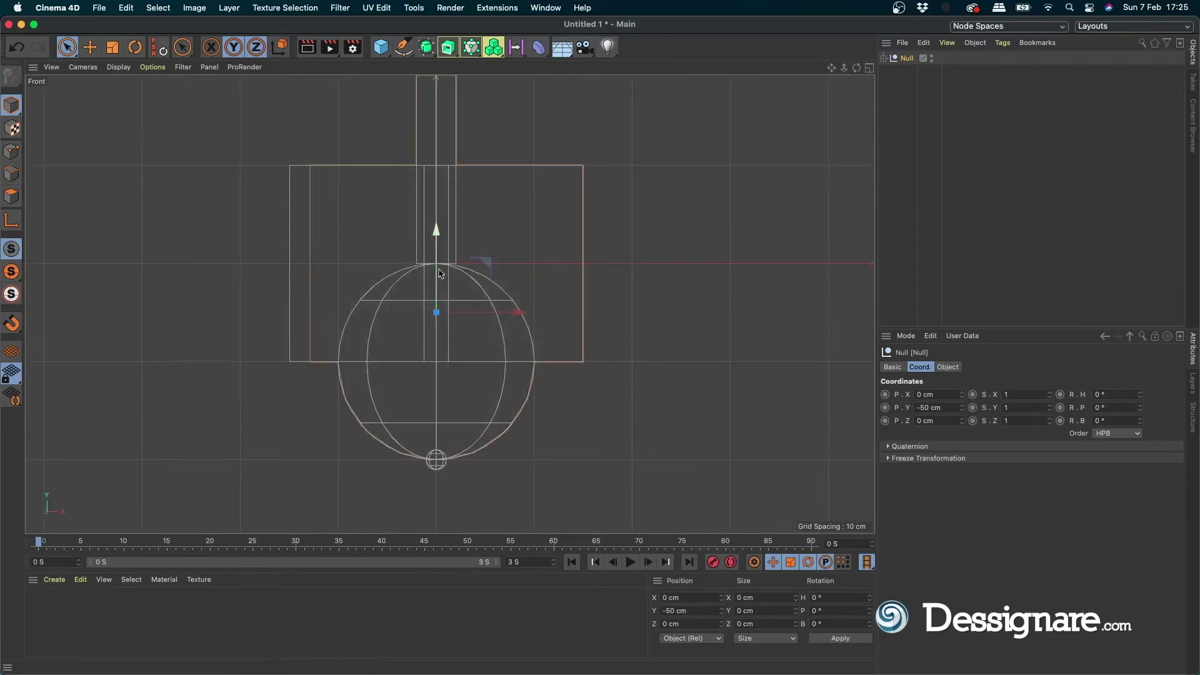
Step: Add a test Null, delete it again, and reselect the Null group
click(381, 47)
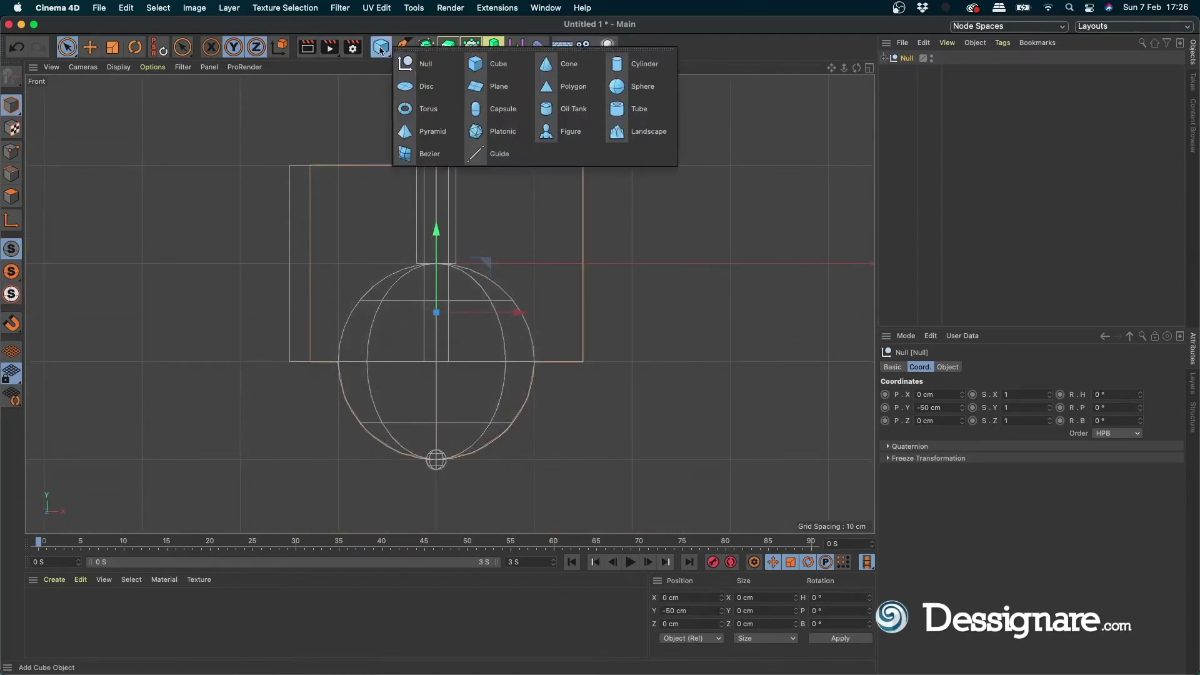
click(410, 64)
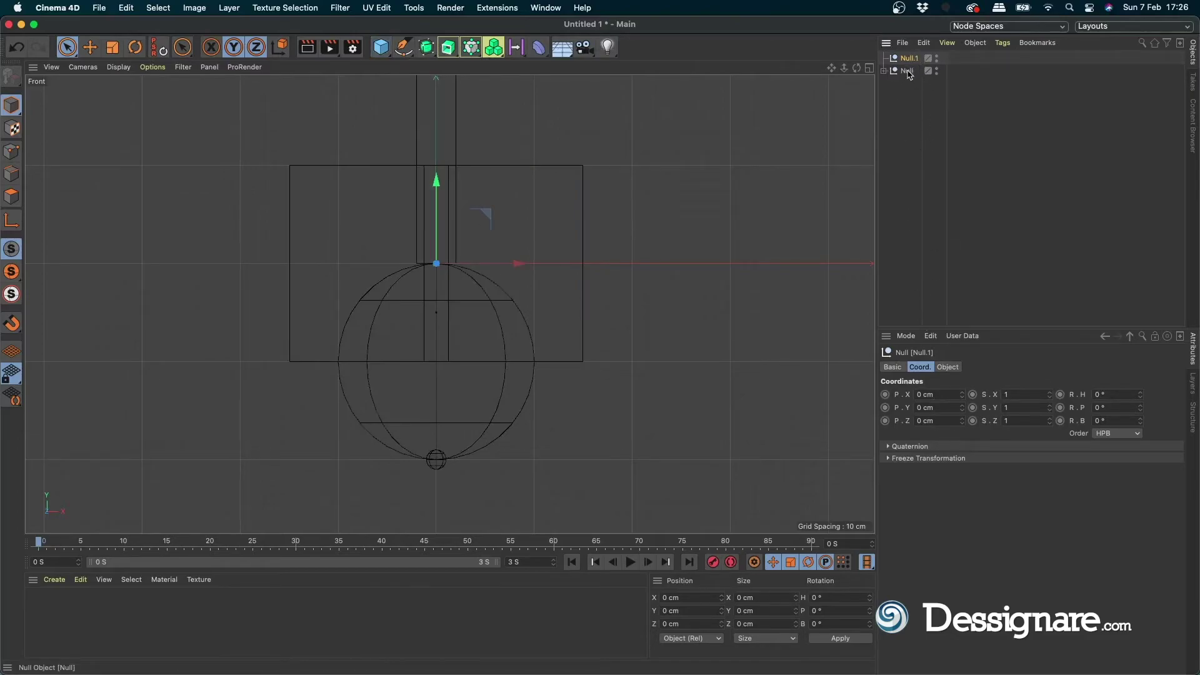
key(Delete)
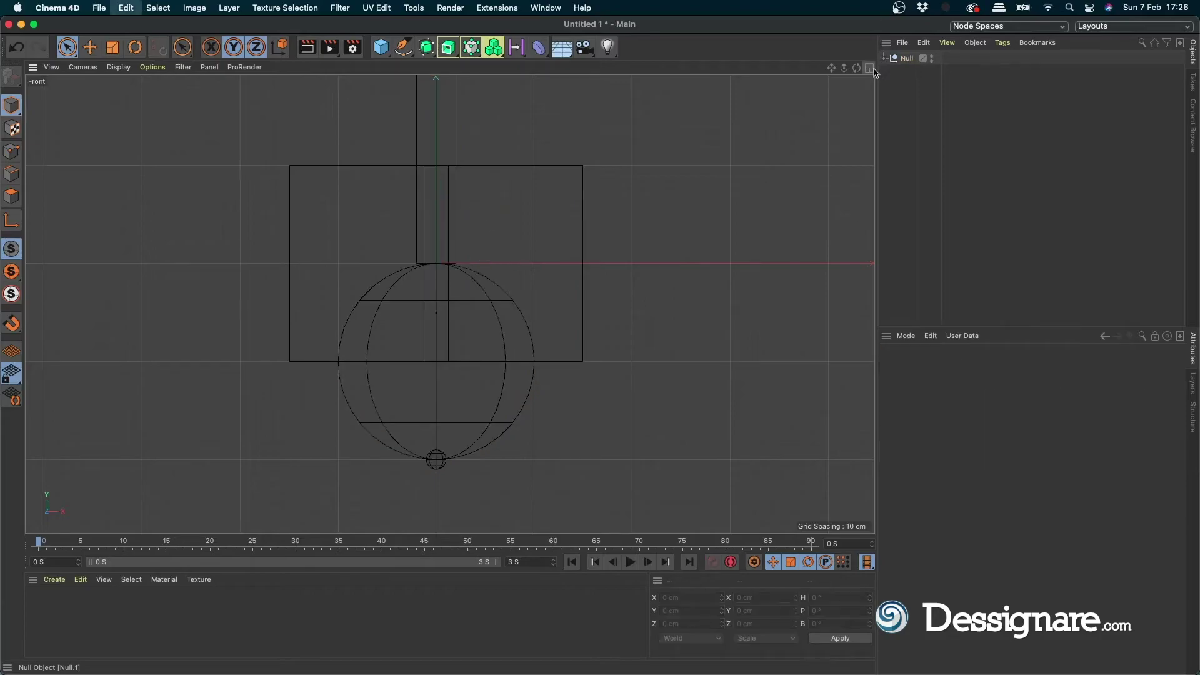
click(907, 58)
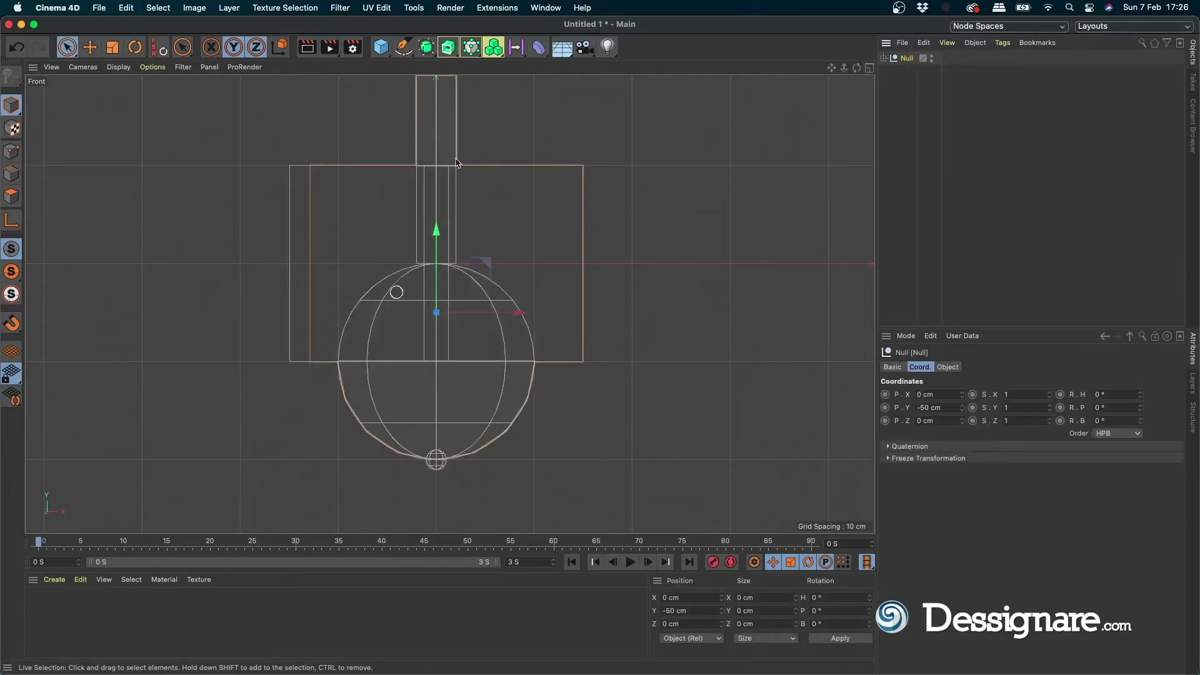
scroll(521, 194, down, 3)
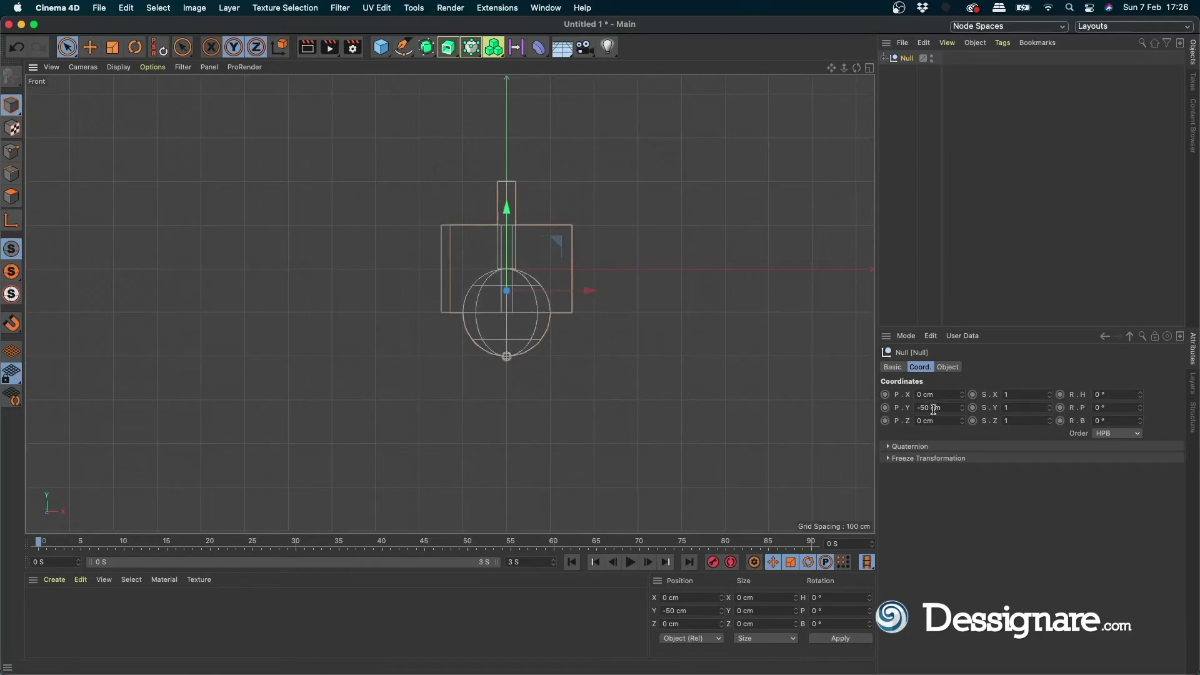
Step: Return to the single Perspective view and orbit the camera around the spinning top
middle_click(696, 200)
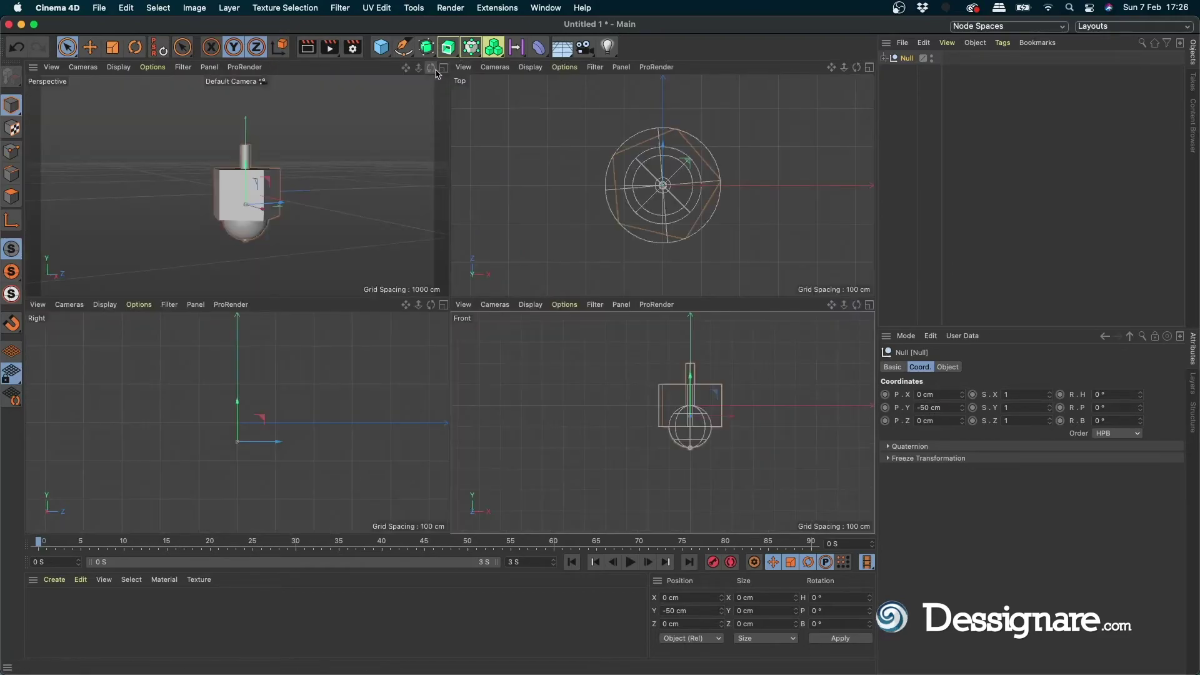
key(F1)
mouse_move(542, 211)
alt+mouse_down()
mouse_move(536, 235)
mouse_move(560, 308)
mouse_move(544, 309)
mouse_move(505, 398)
alt+mouse_up()
key(super+z)
key(super+shift+z)
key(super+z)
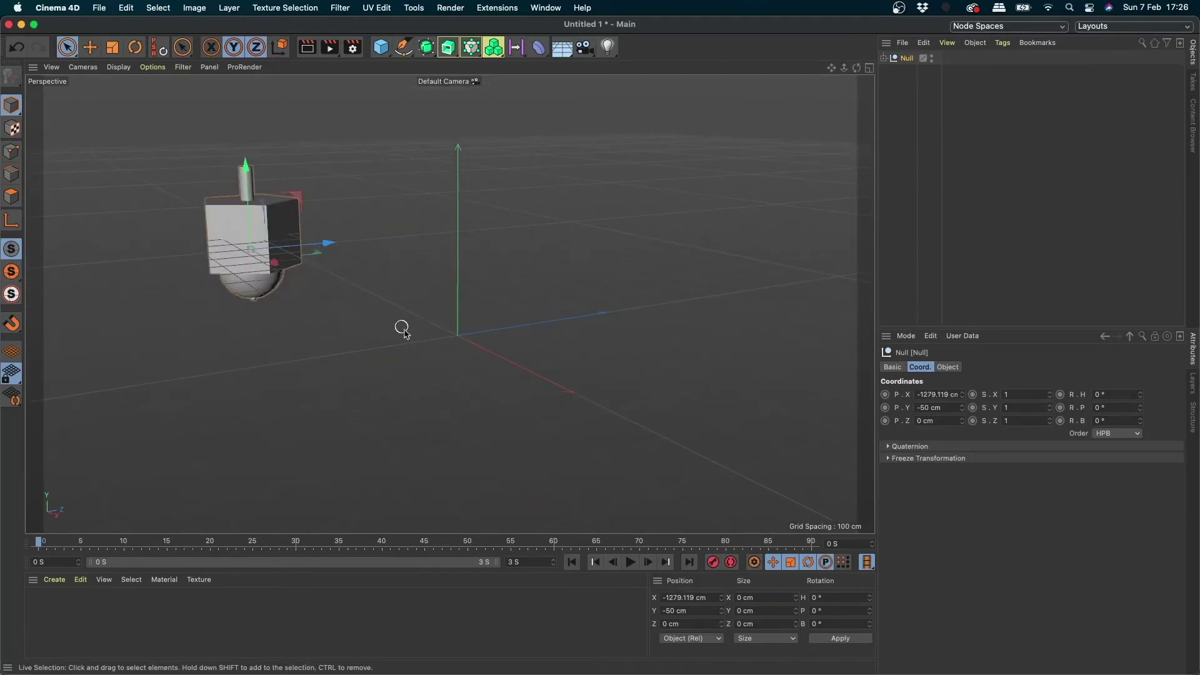
key(super+shift+z)
key(super+shift+z)
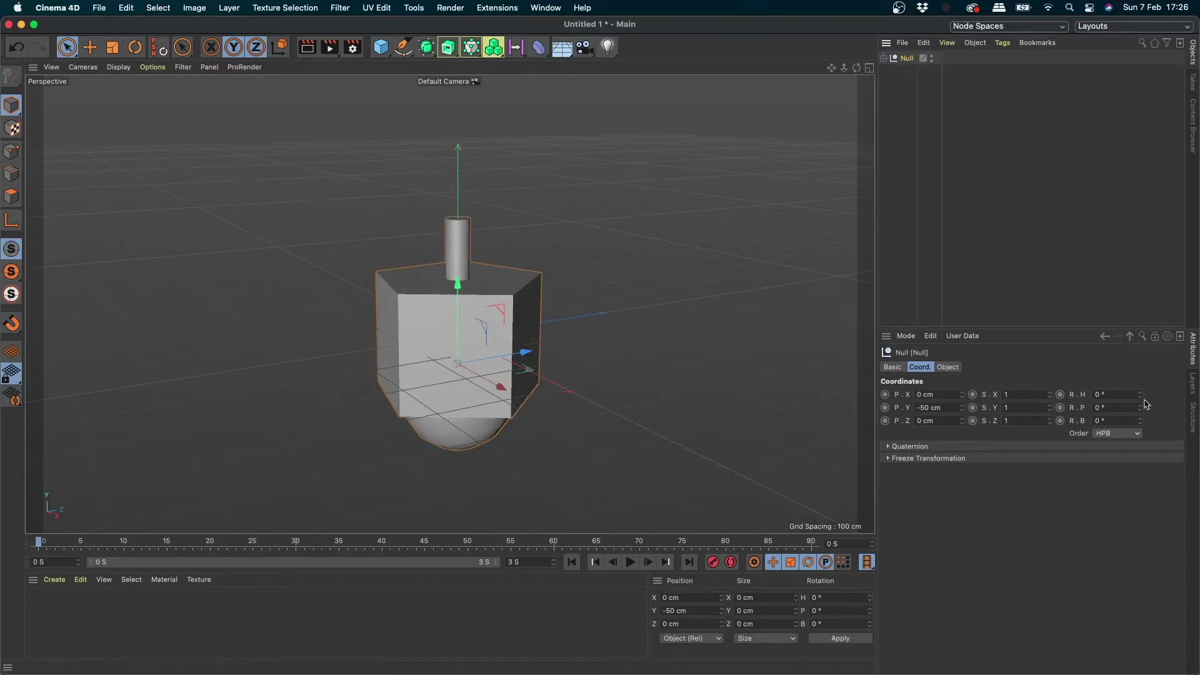
Step: Test spinning the top, undo back to 0° rotation, and orbit to look down on it
drag(1140, 395, 1140, 437)
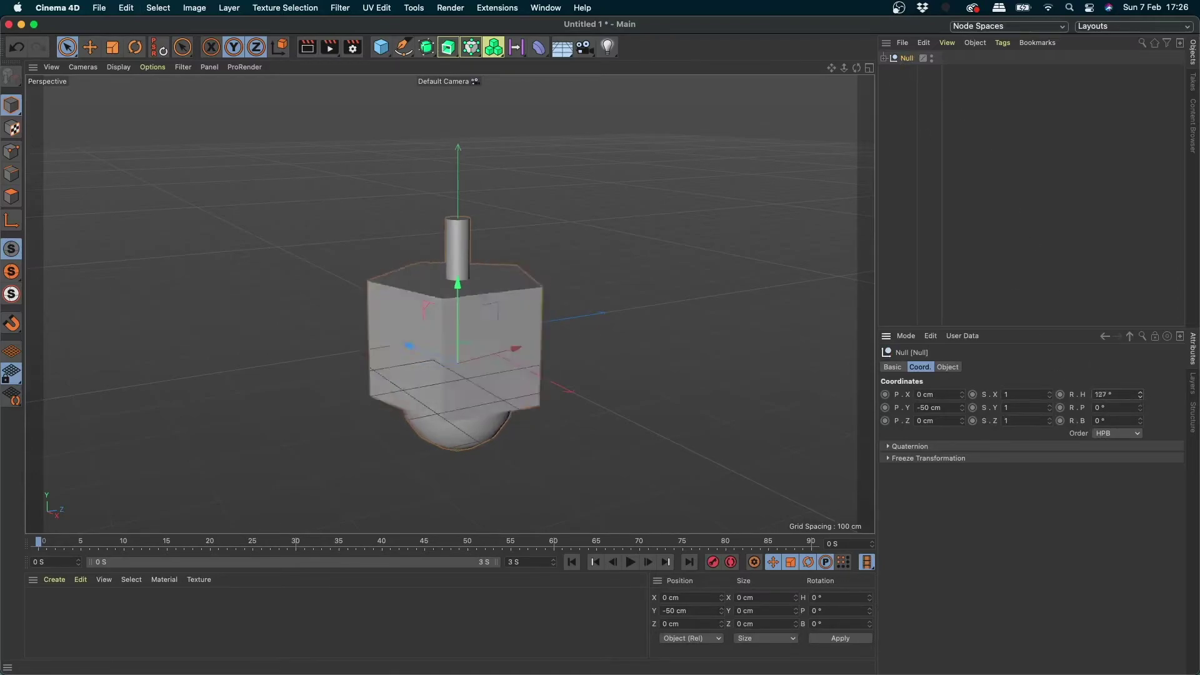
key(super+z)
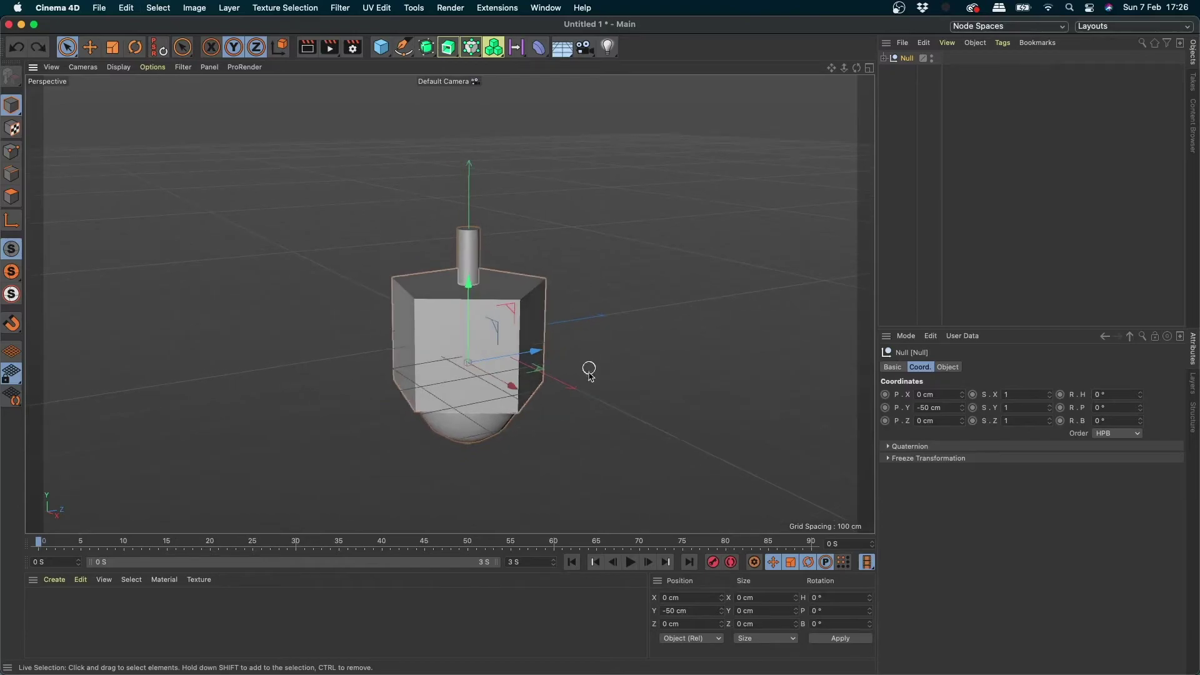
mouse_move(589, 373)
alt+mouse_down()
mouse_move(548, 303)
mouse_move(495, 337)
mouse_move(528, 378)
alt+mouse_up()
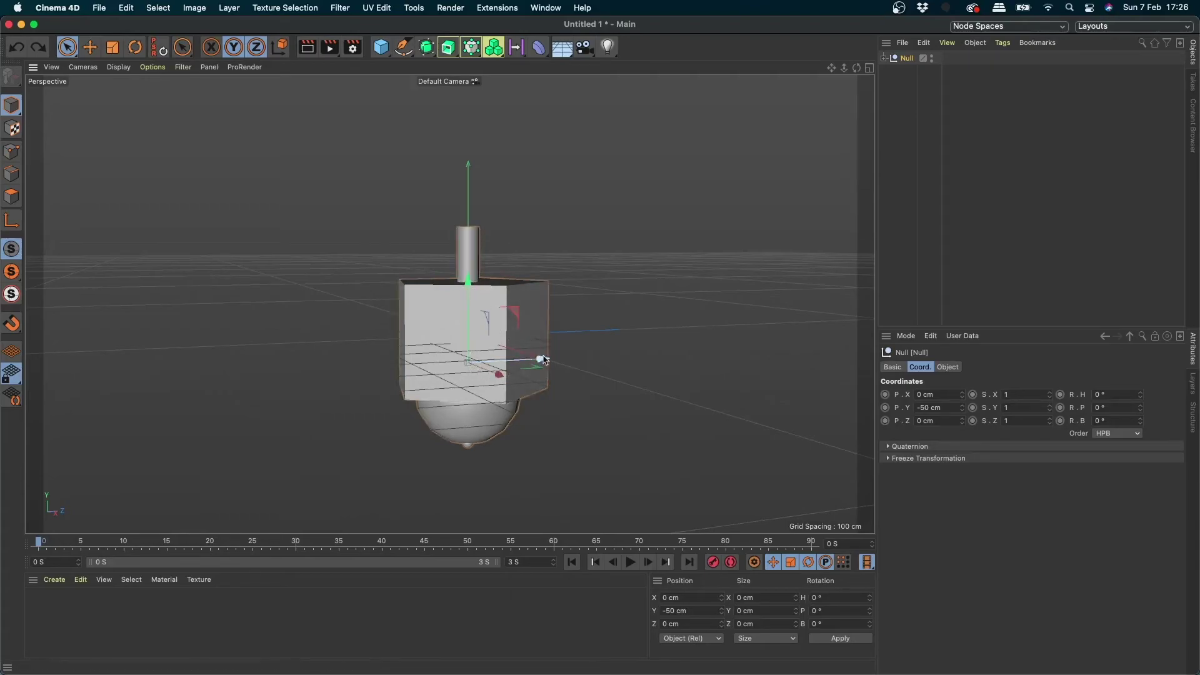
mouse_move(481, 335)
alt+mouse_down()
mouse_move(510, 370)
mouse_move(450, 346)
alt+mouse_up()
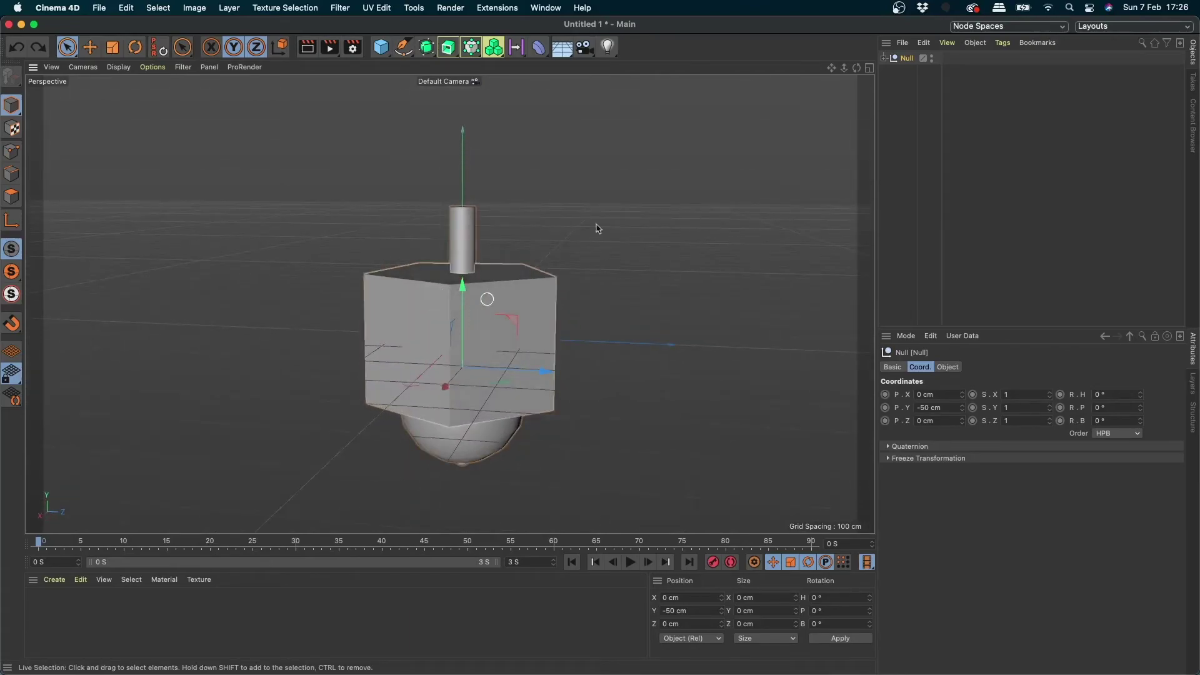
Step: Add a test cube left of the top, delete it, then start renaming the Null
click(380, 47)
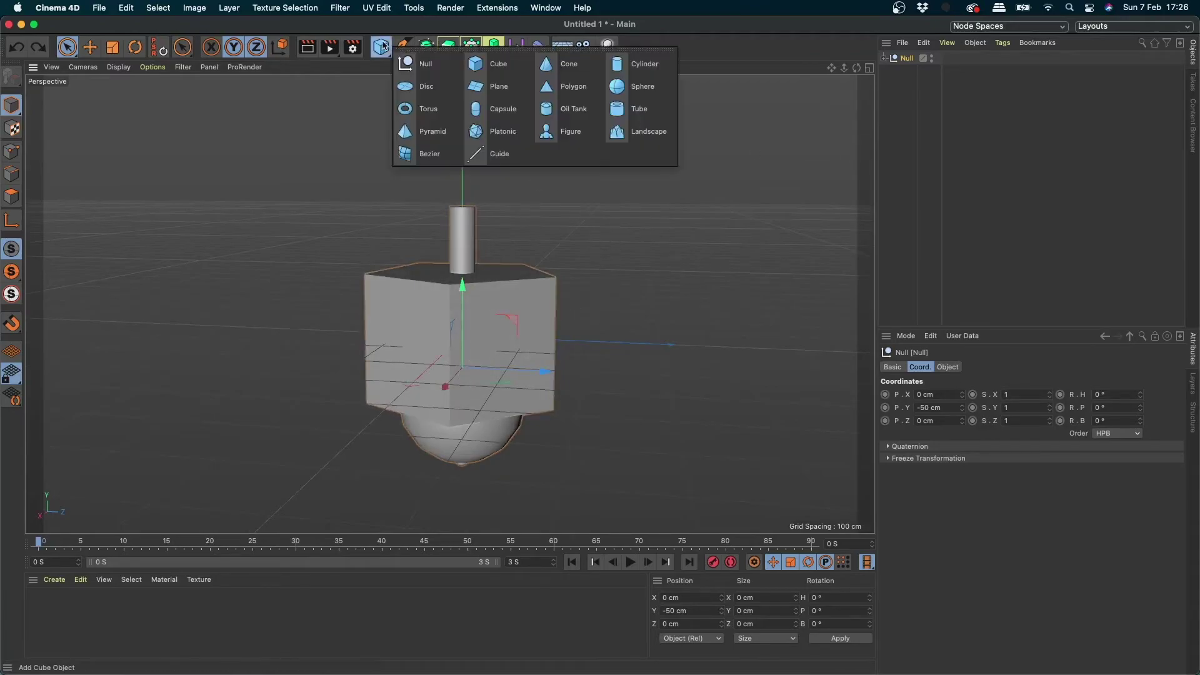
click(476, 63)
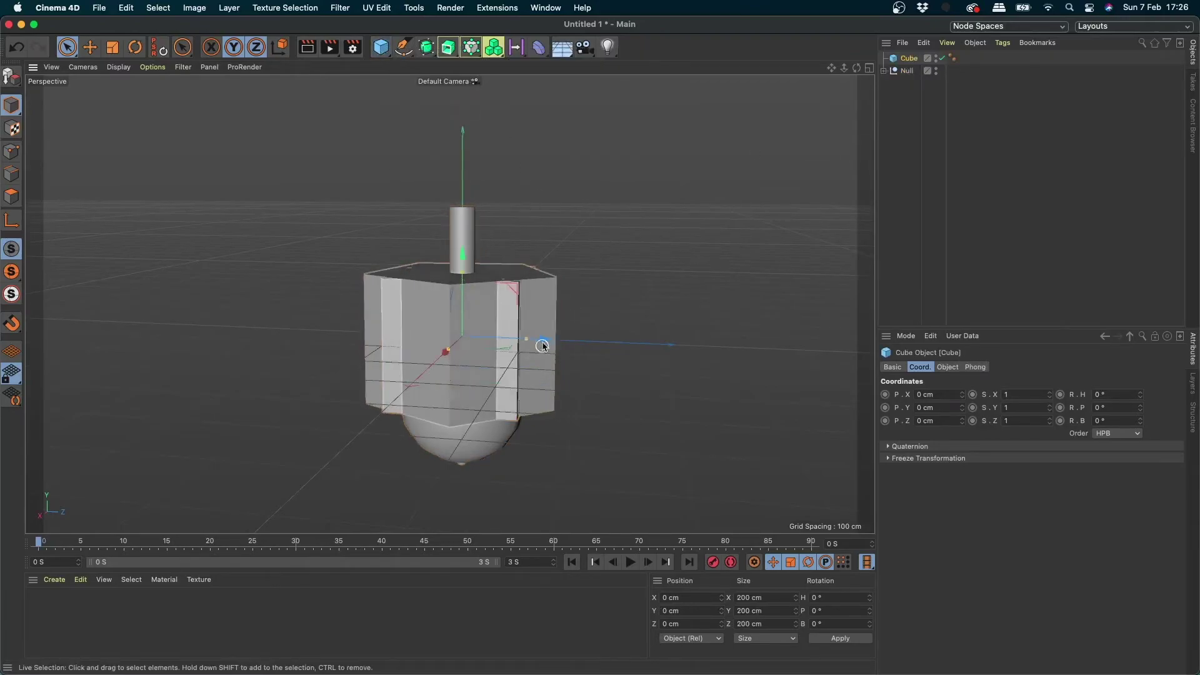
drag(542, 345, 313, 340)
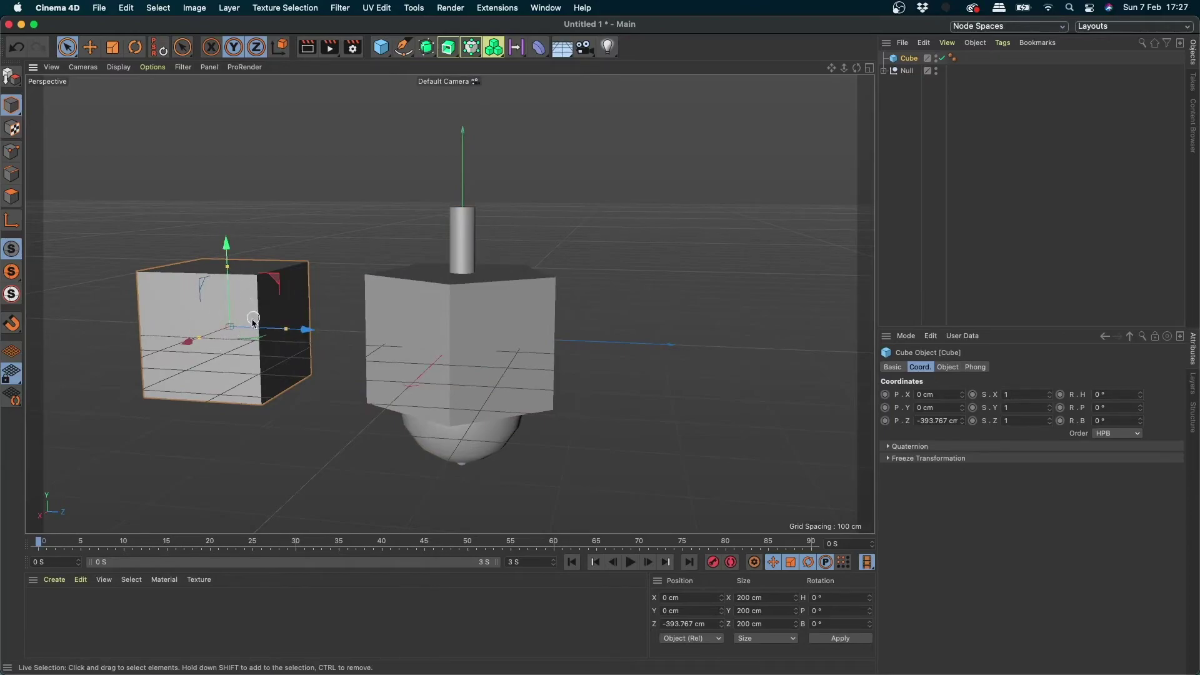
key(Delete)
click(908, 58)
double_click(909, 58)
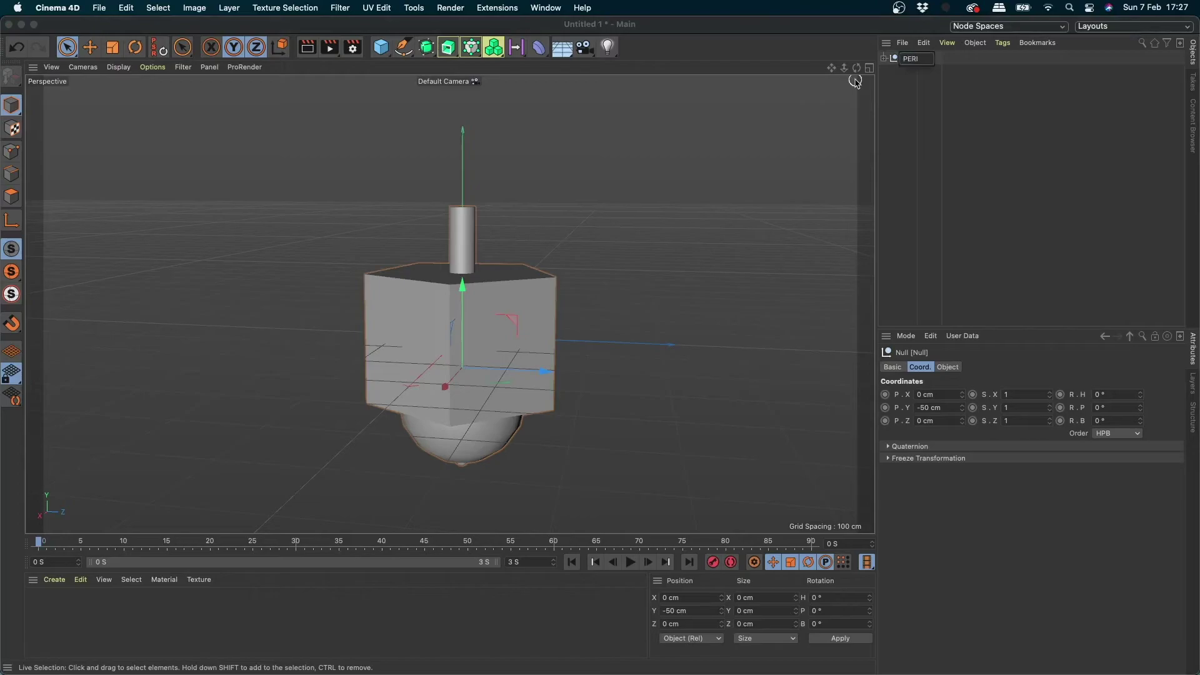
Step: Confirm the Null's name as PERINOLA and show four views, zooming in on Front
key(Return)
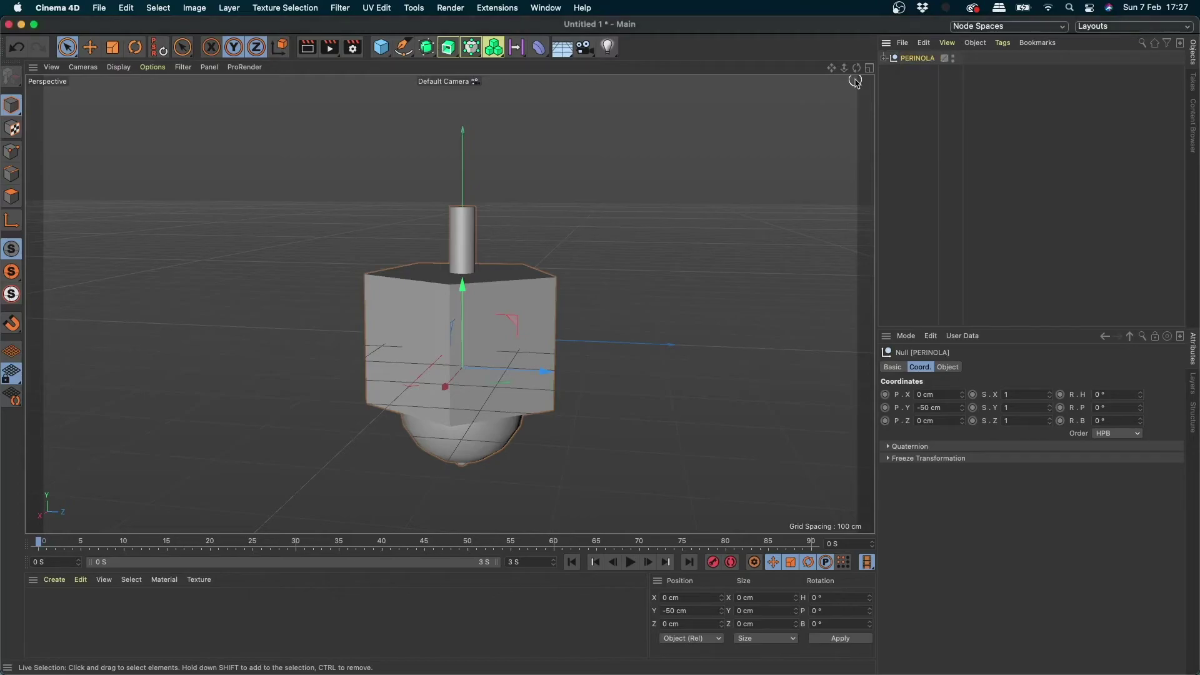
click(869, 68)
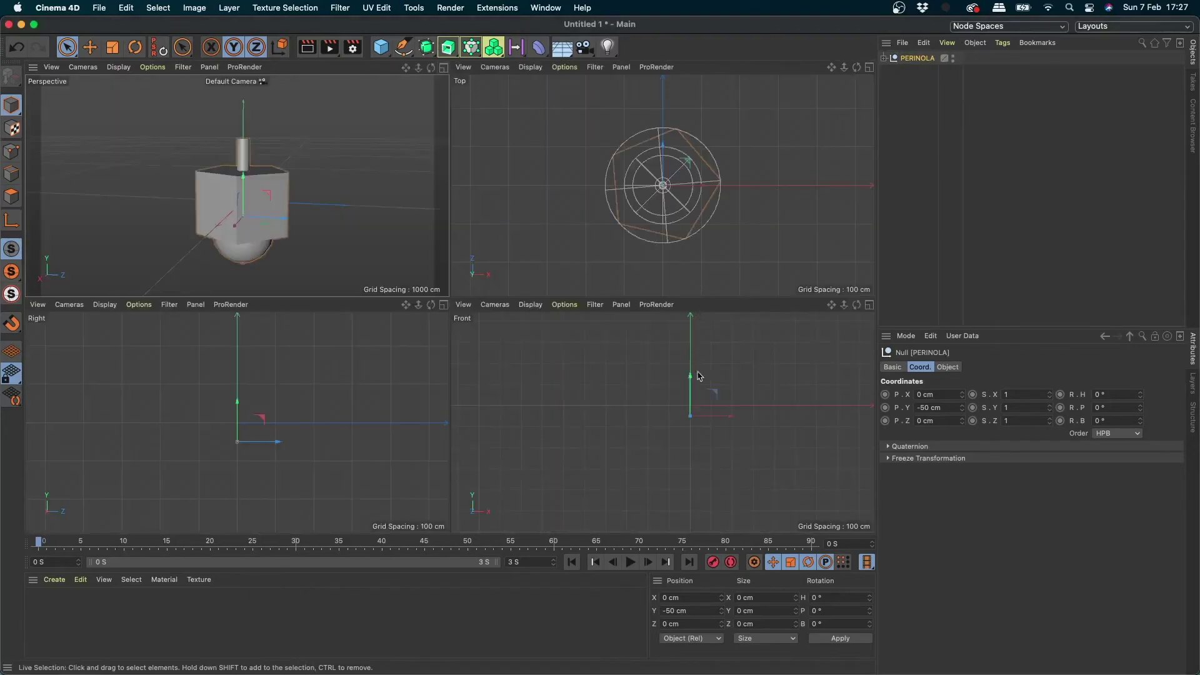
scroll(700, 403, up, 5)
scroll(718, 394, up, 3)
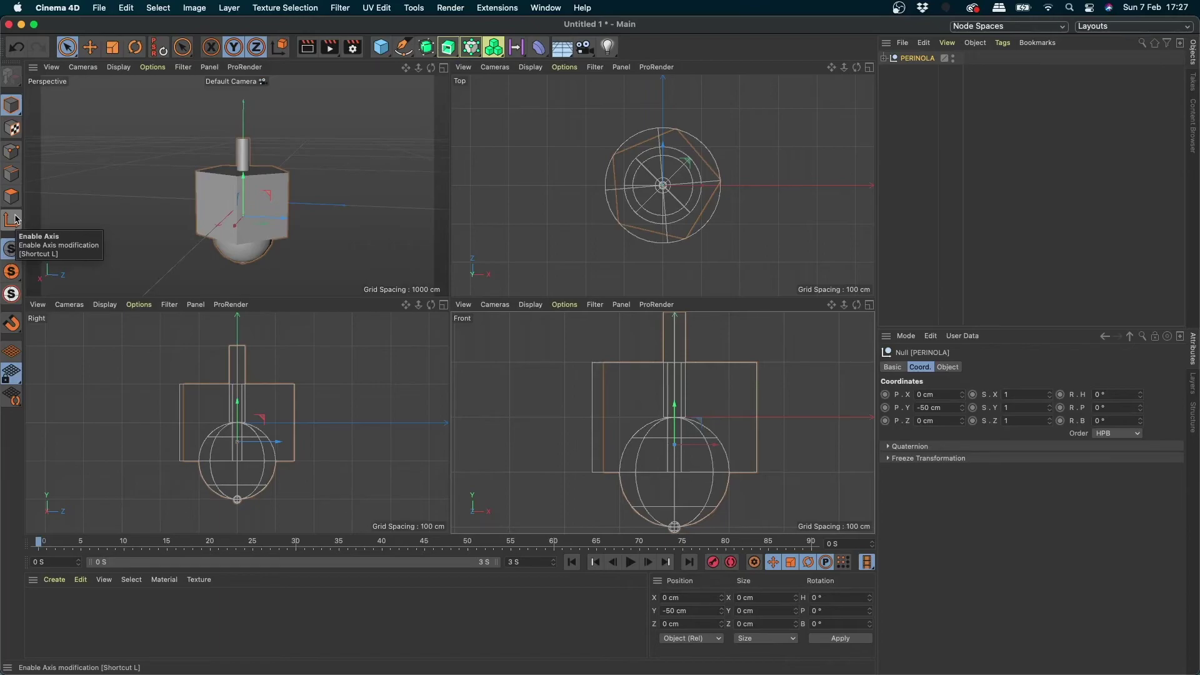
Step: In Axis mode, drag PERINOLA's axis down to the sphere tip, then maximize Perspective
click(13, 219)
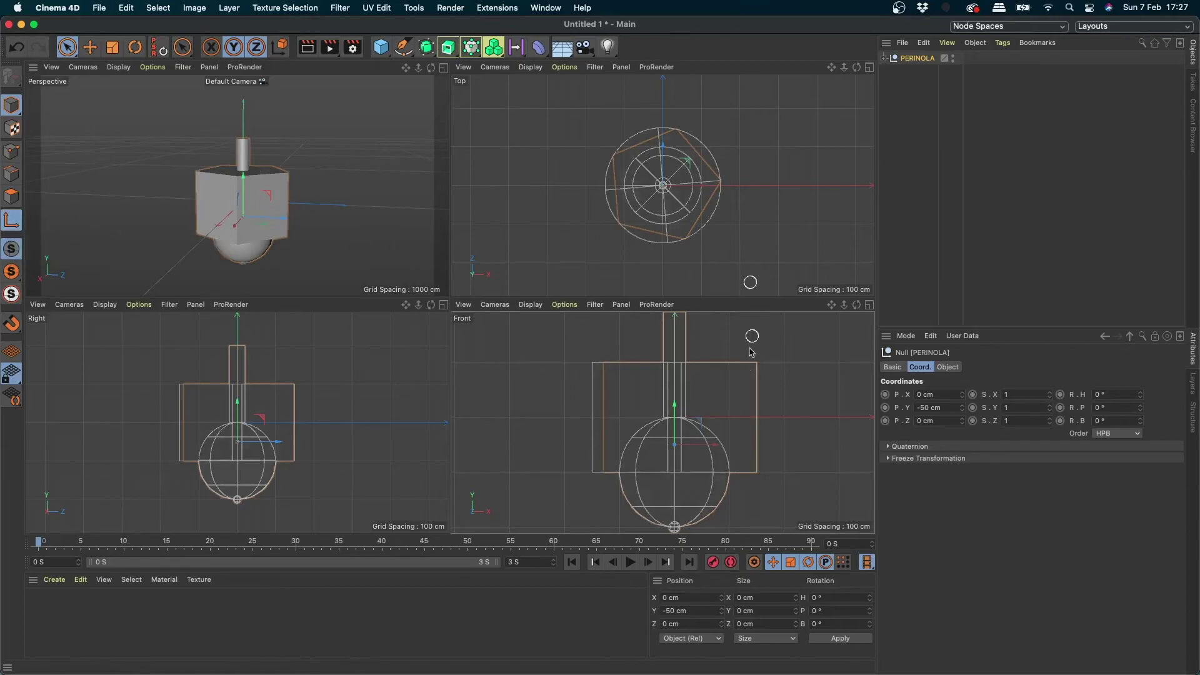
drag(677, 412, 683, 500)
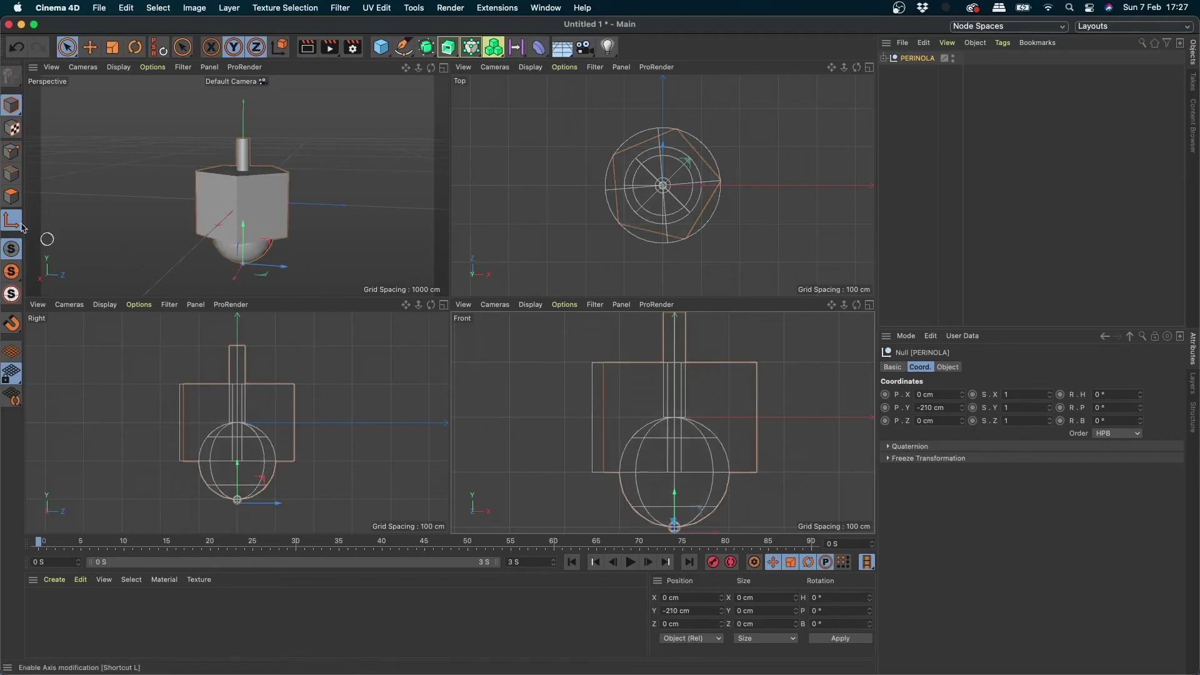
scroll(774, 500, up, 5)
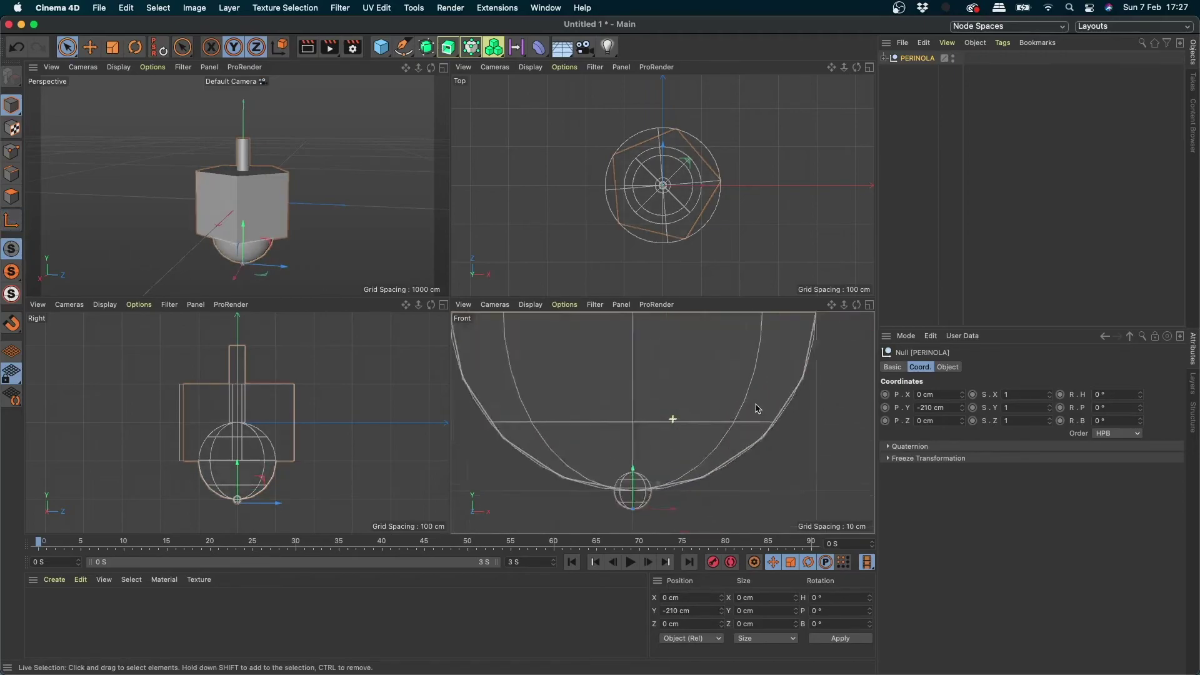
scroll(703, 401, up, 2)
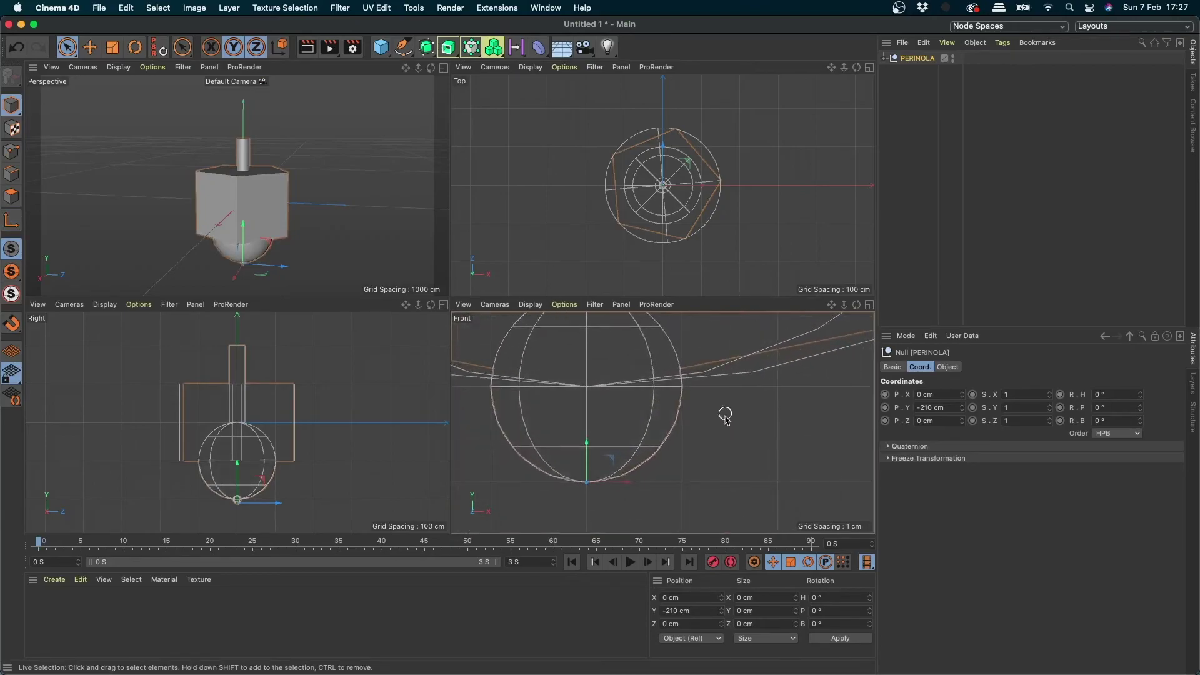
click(443, 69)
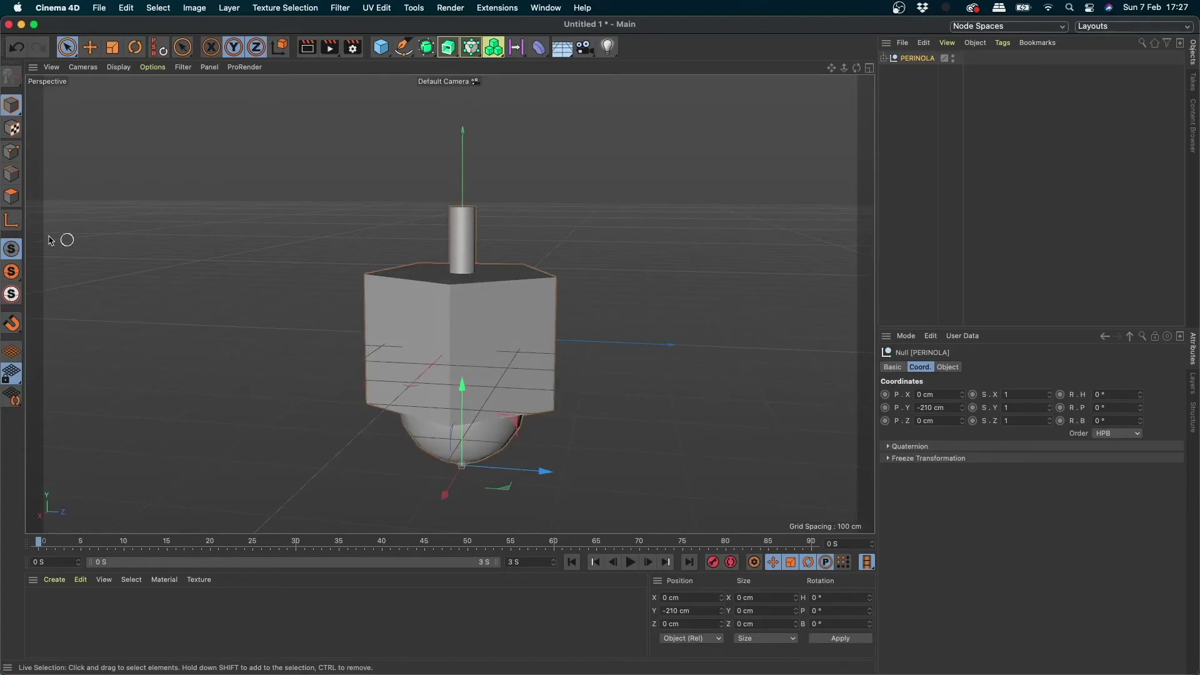
click(15, 226)
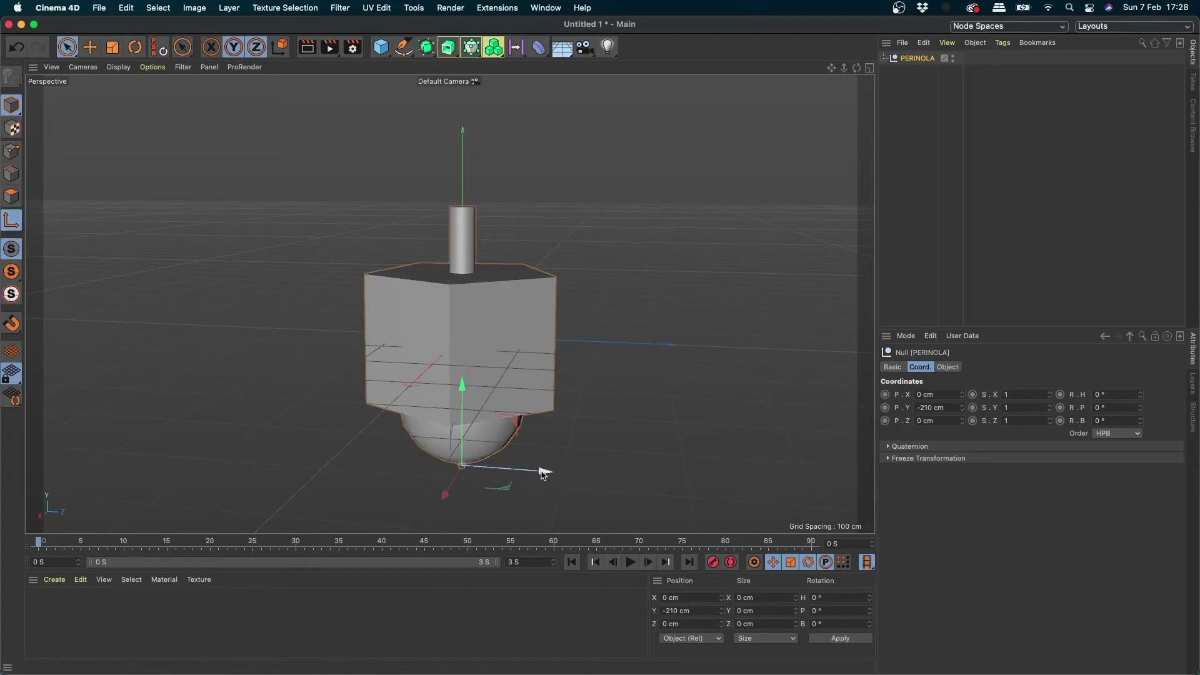
drag(537, 469, 408, 467)
key(ctrl+z)
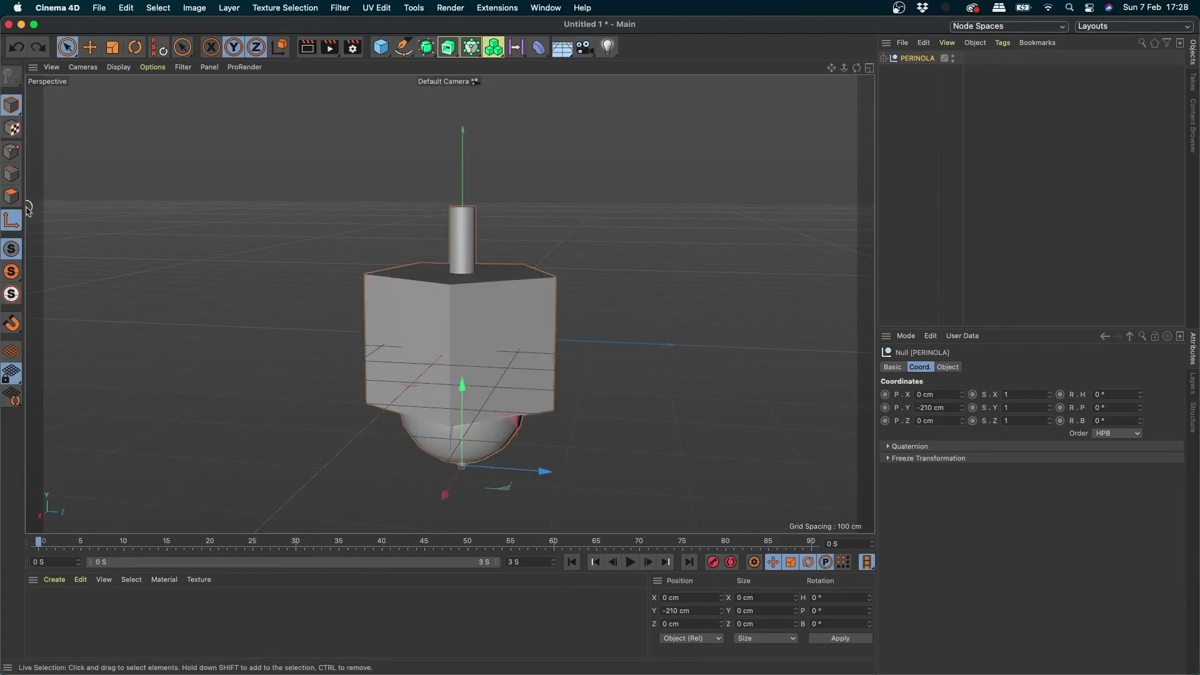
click(13, 221)
drag(547, 472, 213, 426)
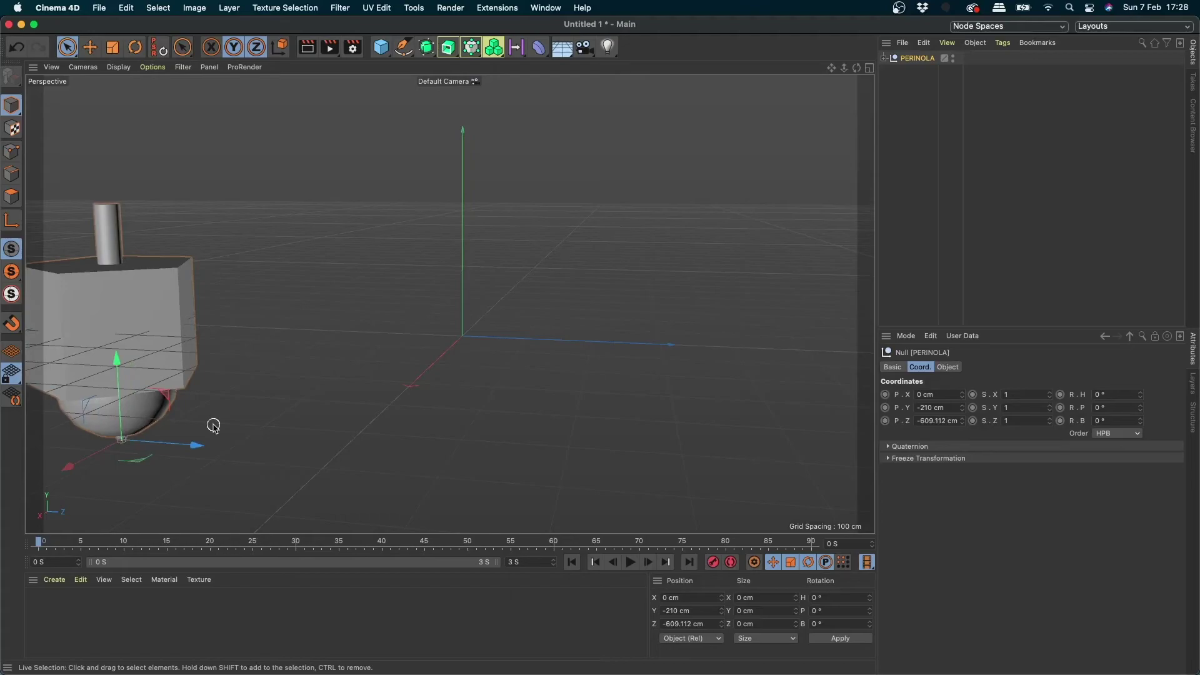
key(ctrl+z)
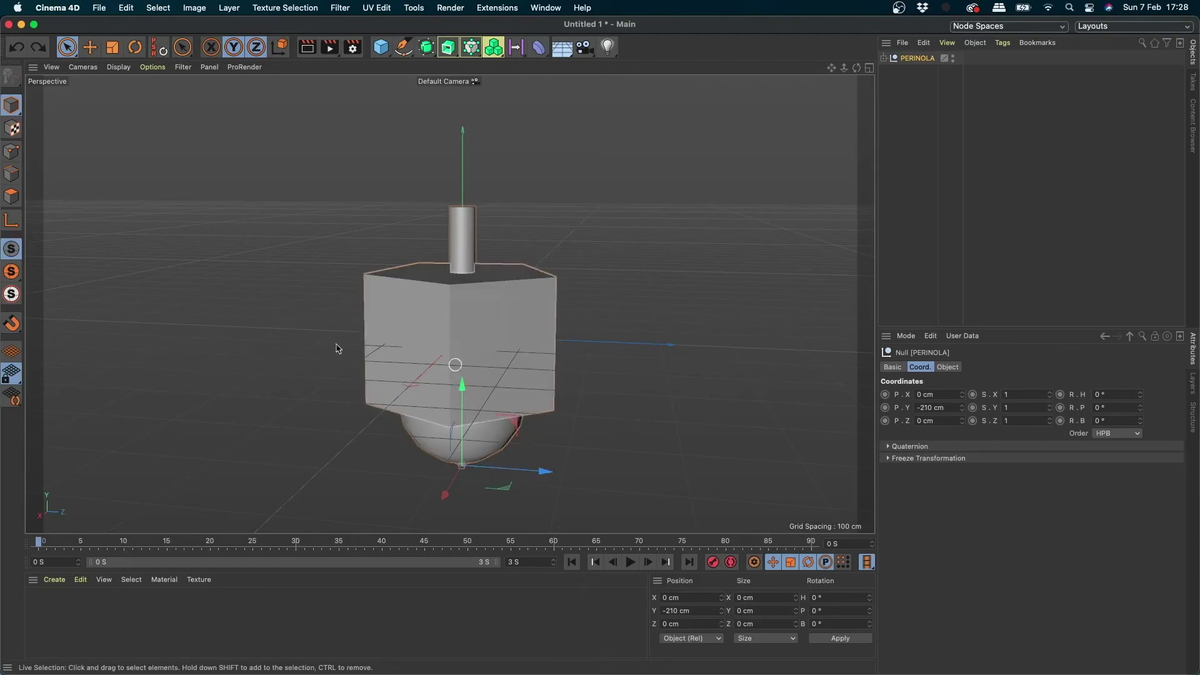
click(12, 219)
drag(519, 470, 379, 415)
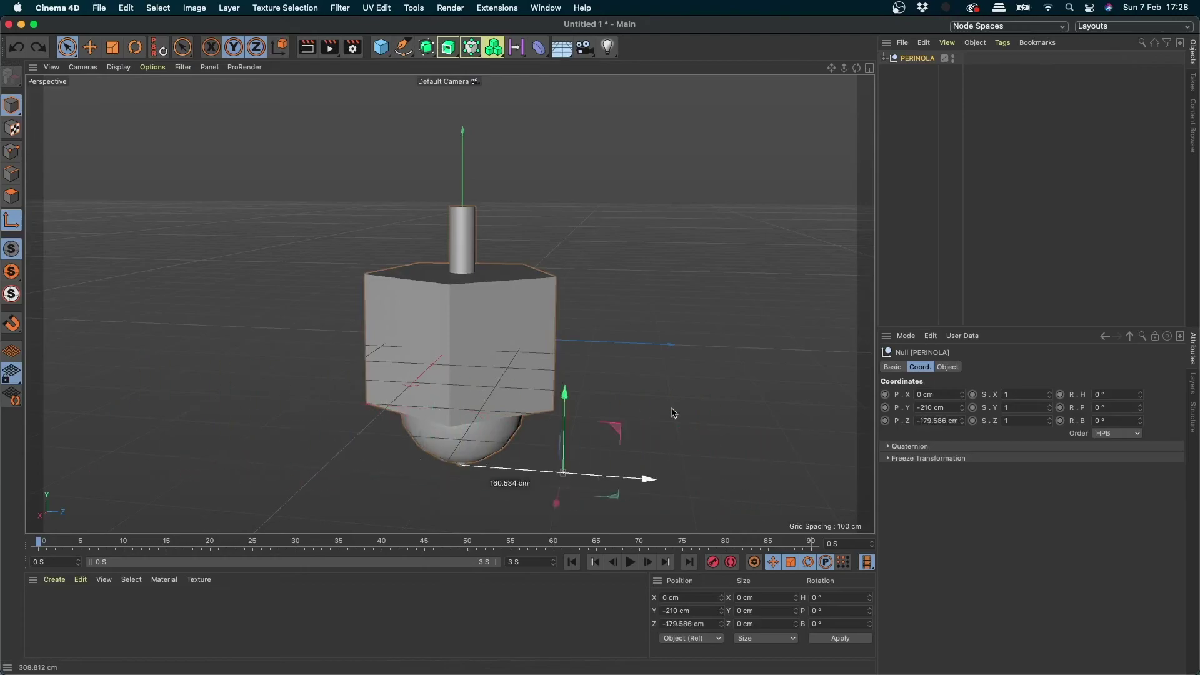
key(super+z)
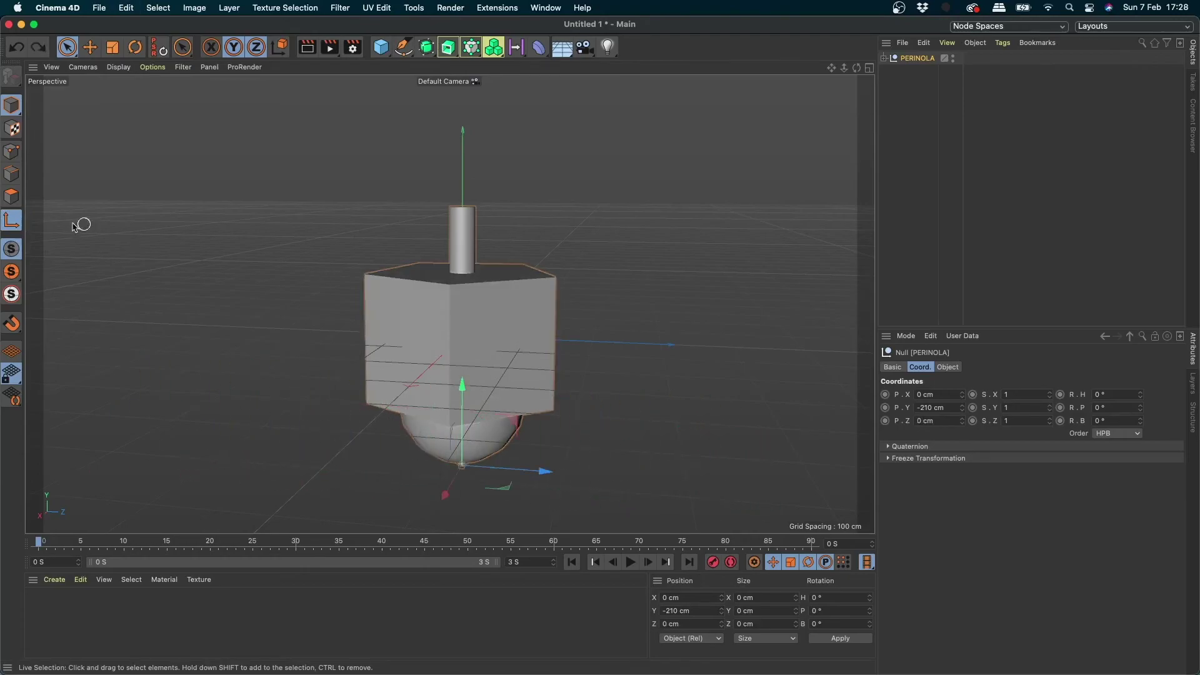
click(14, 224)
mouse_move(583, 380)
alt+mouse_down()
mouse_move(492, 398)
mouse_move(624, 356)
alt+mouse_up()
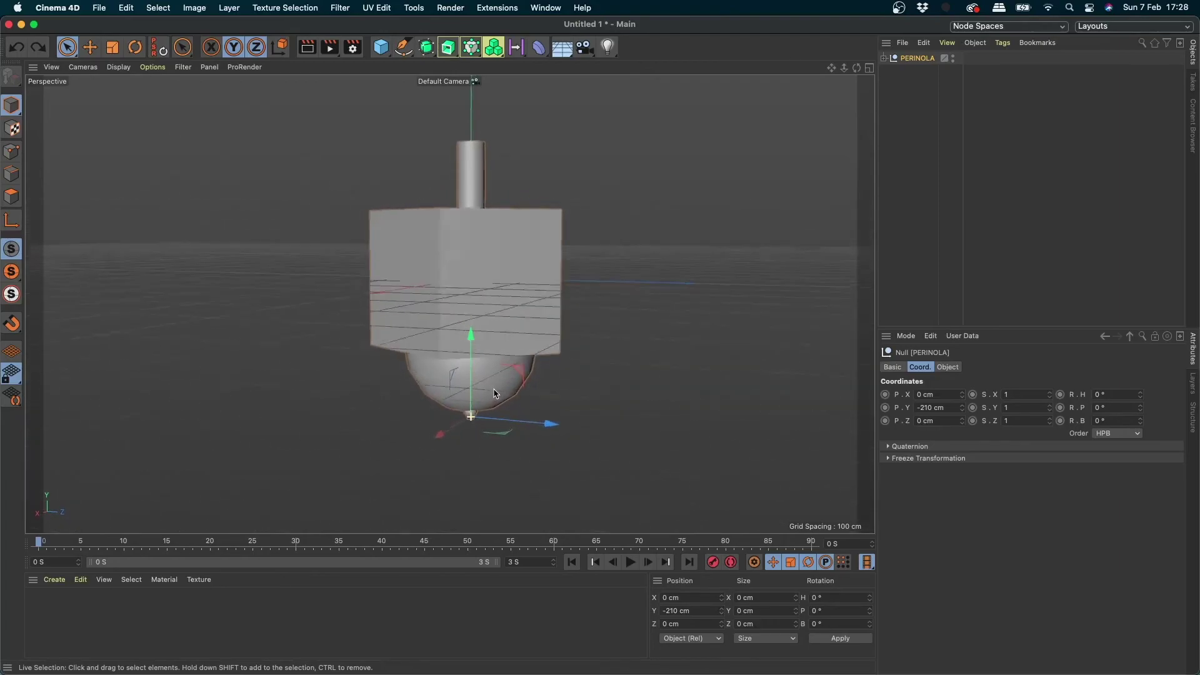
mouse_move(1141, 395)
mouse_down()
mouse_move(1141, 375)
mouse_move(1141, 412)
mouse_up()
mouse_move(1141, 407)
mouse_down()
mouse_move(1141, 394)
mouse_move(1119, 412)
mouse_move(1142, 414)
mouse_move(1142, 431)
mouse_up()
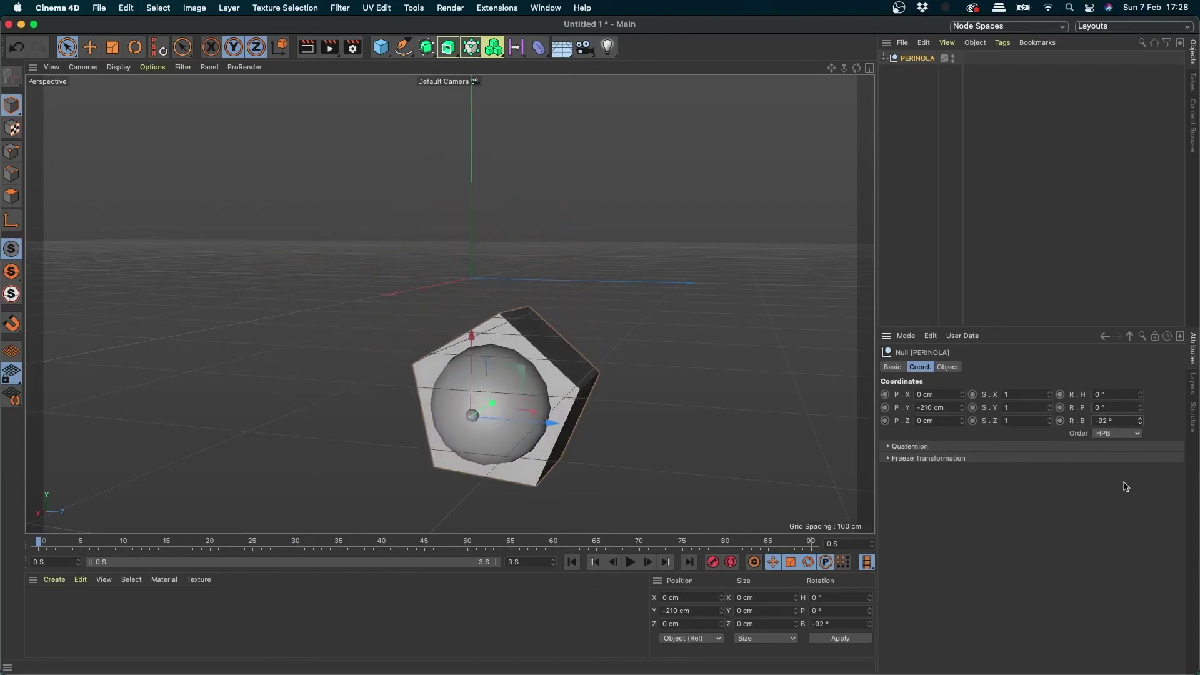
drag(1141, 421, 1141, 431)
key(super+z)
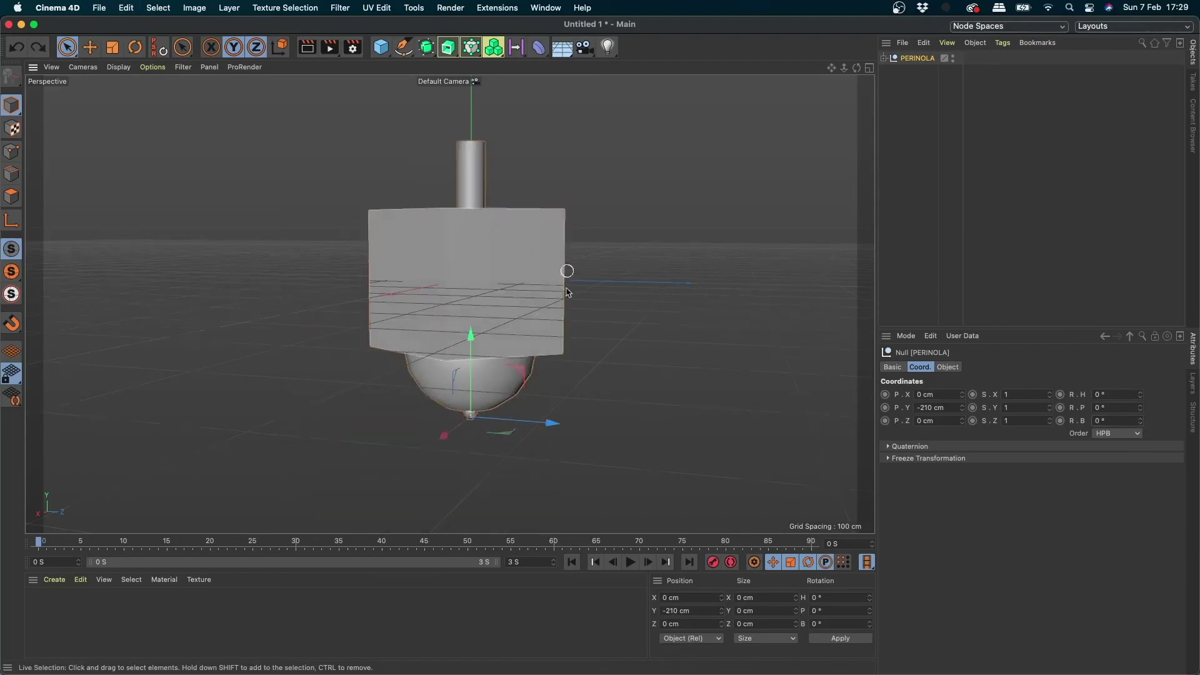
mouse_move(566, 268)
alt+mouse_down()
mouse_move(600, 389)
mouse_move(526, 341)
mouse_move(553, 373)
mouse_move(485, 345)
alt+mouse_up()
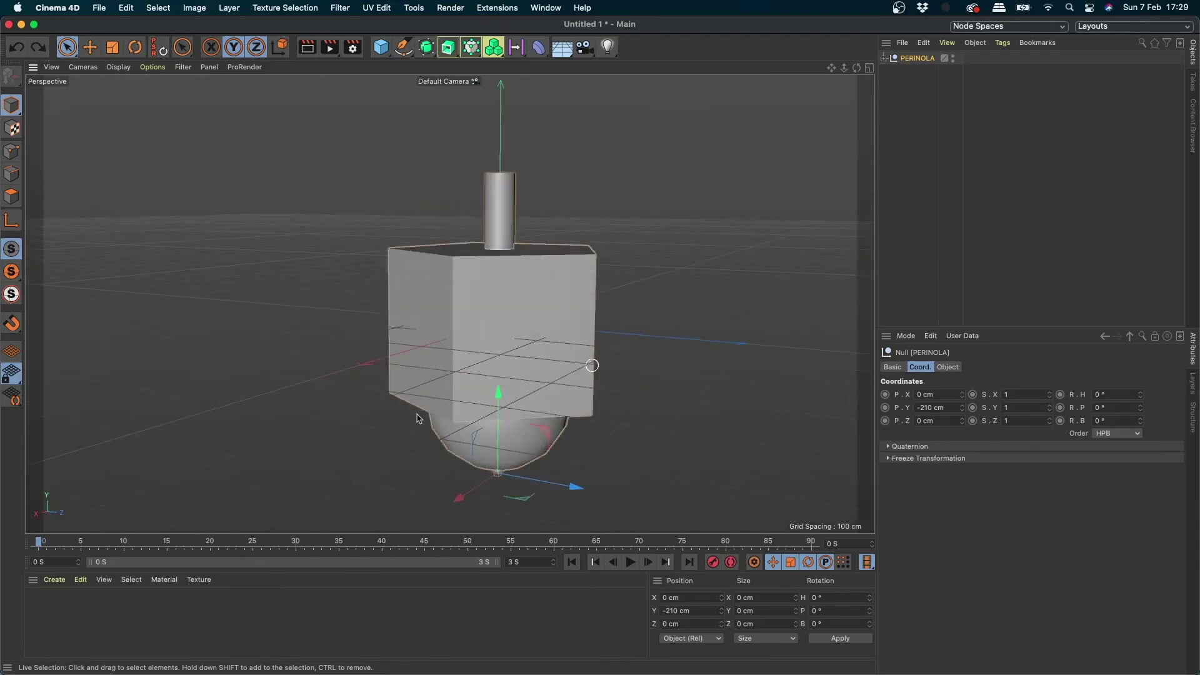